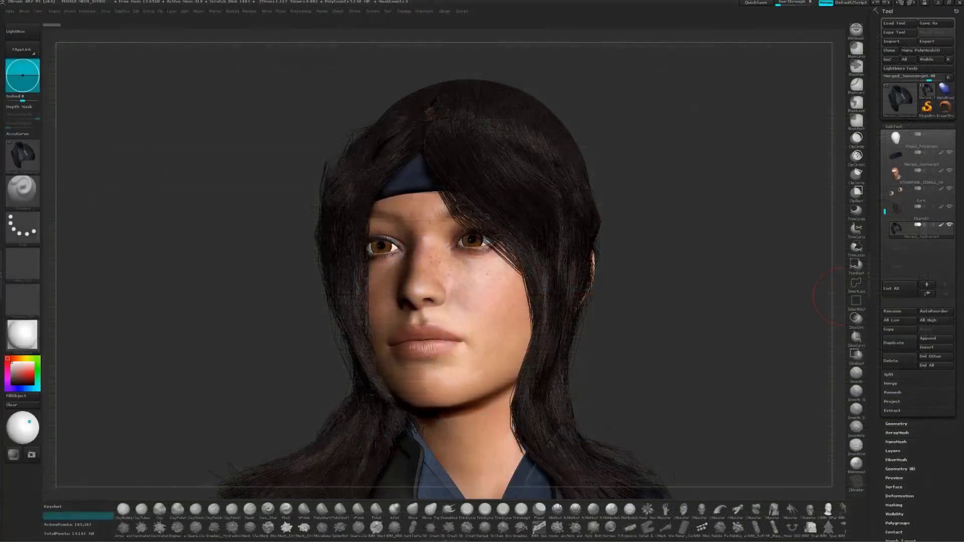
# Step: Append a Sphere3D as a new subtool and make it the active subtool
pyautogui.click(925, 339)
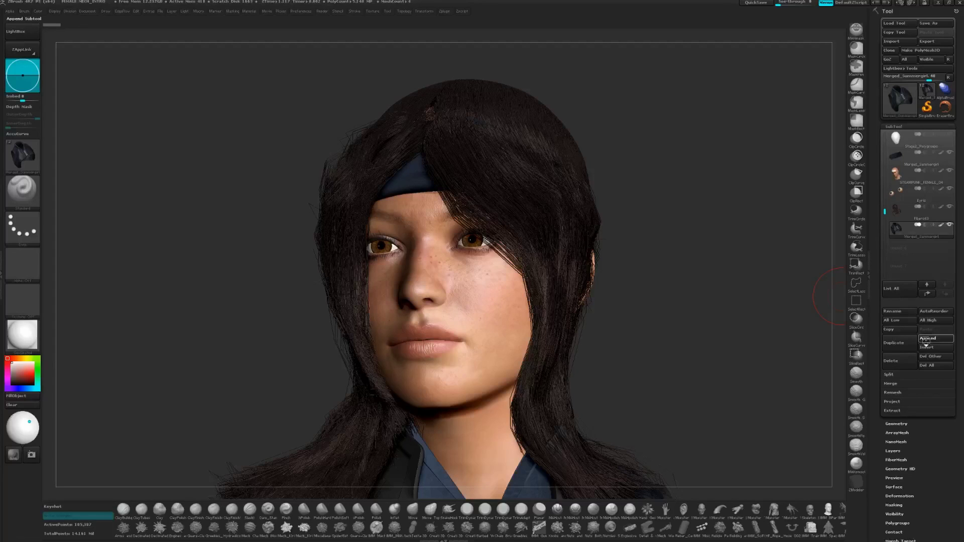
pyautogui.click(925, 339)
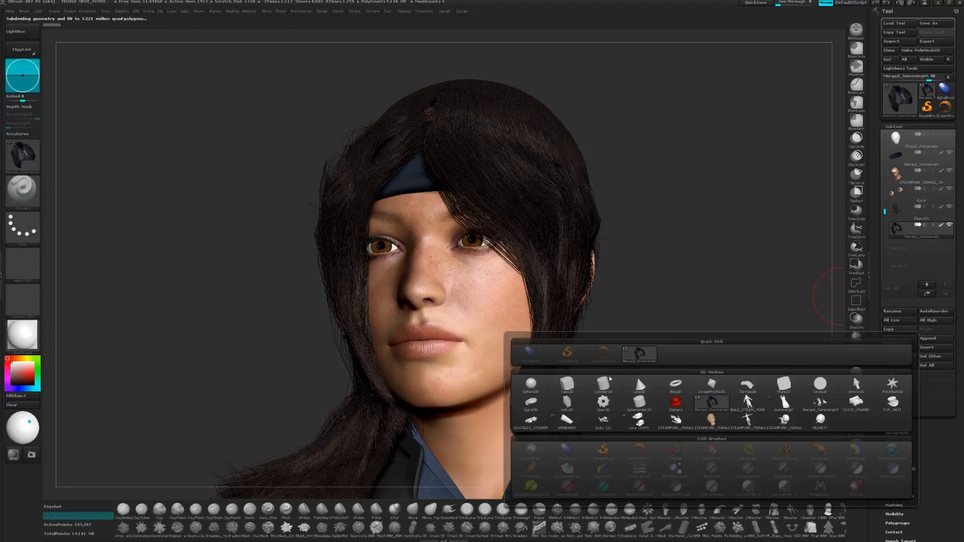
pyautogui.click(527, 387)
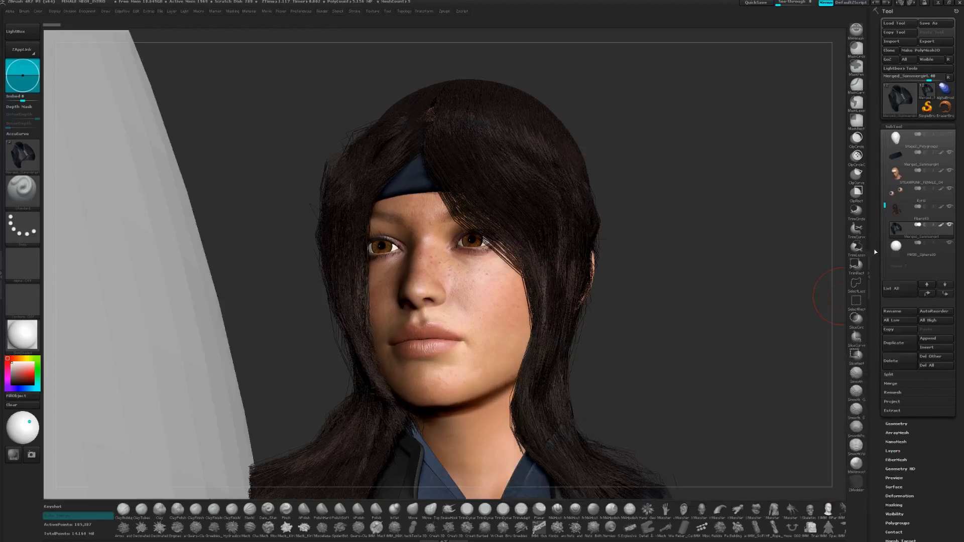
pyautogui.click(903, 249)
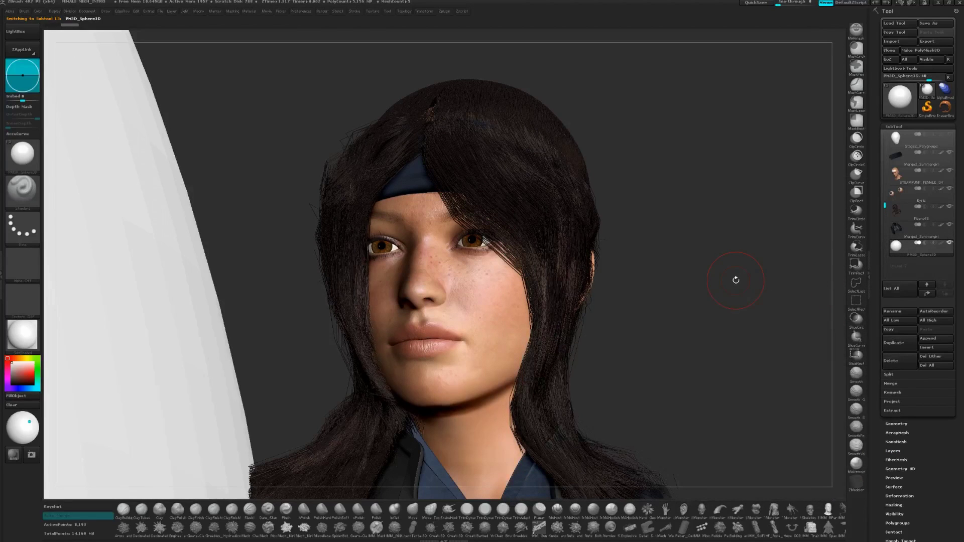
# Step: Move the sphere with the transpose line, aligning it from the front and the side so it surrounds the character's head
pyautogui.press('w')
pyautogui.moveTo(420, 220)
pyautogui.keyDown('shift'); pyautogui.mouseDown()
pyautogui.moveTo(792, 220)
pyautogui.moveTo(768, 219)
pyautogui.mouseUp(); pyautogui.keyUp('shift')
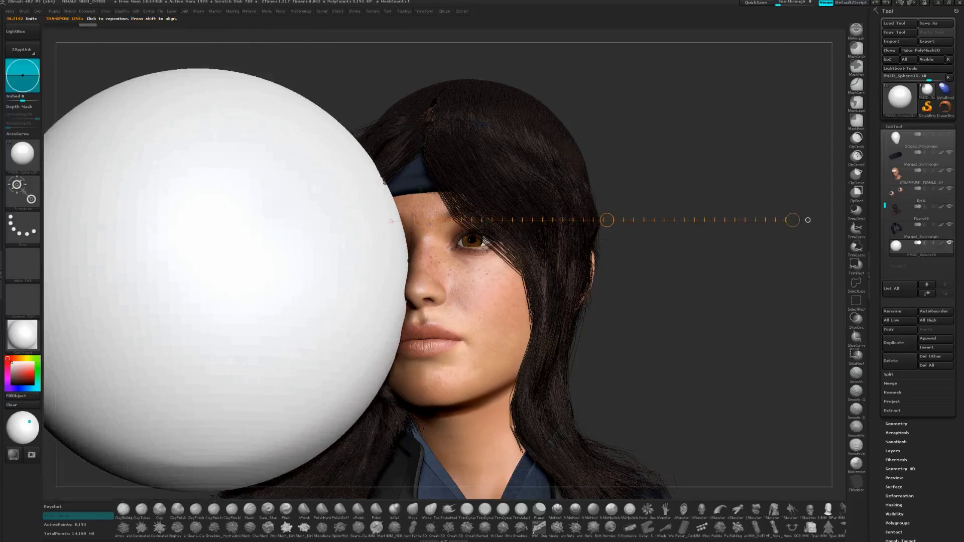
pyautogui.moveTo(608, 220); pyautogui.dragTo(848, 214)
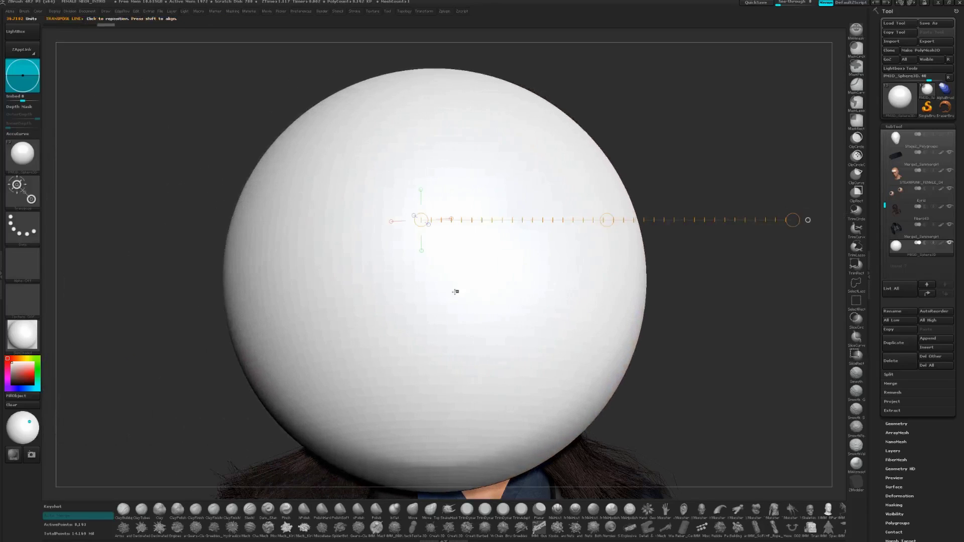
pyautogui.moveTo(455, 291); pyautogui.dragTo(476, 292, button='right')
pyautogui.moveTo(430, 314)
pyautogui.keyDown('ctrl'); pyautogui.mouseDown(button='right')
pyautogui.moveTo(417, 278)
pyautogui.moveTo(482, 259)
pyautogui.moveTo(473, 269)
pyautogui.mouseUp(button='right'); pyautogui.keyUp('ctrl')
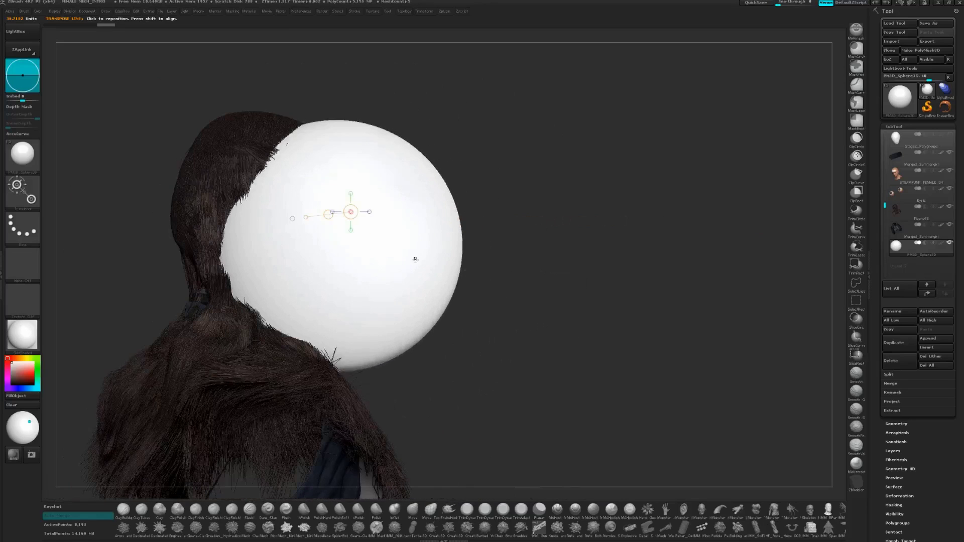
pyautogui.keyDown('shift'); pyautogui.moveTo(411, 252); pyautogui.dragTo(578, 252); pyautogui.keyUp('shift')
pyautogui.moveTo(494, 252); pyautogui.dragTo(431, 226)
# Step: Check the head's position inside the sphere using ghost transparency, and return to the opaque display
pyautogui.keyDown('alt'); pyautogui.moveTo(441, 325); pyautogui.dragTo(526, 347, button='right'); pyautogui.keyUp('alt')
pyautogui.press('space')
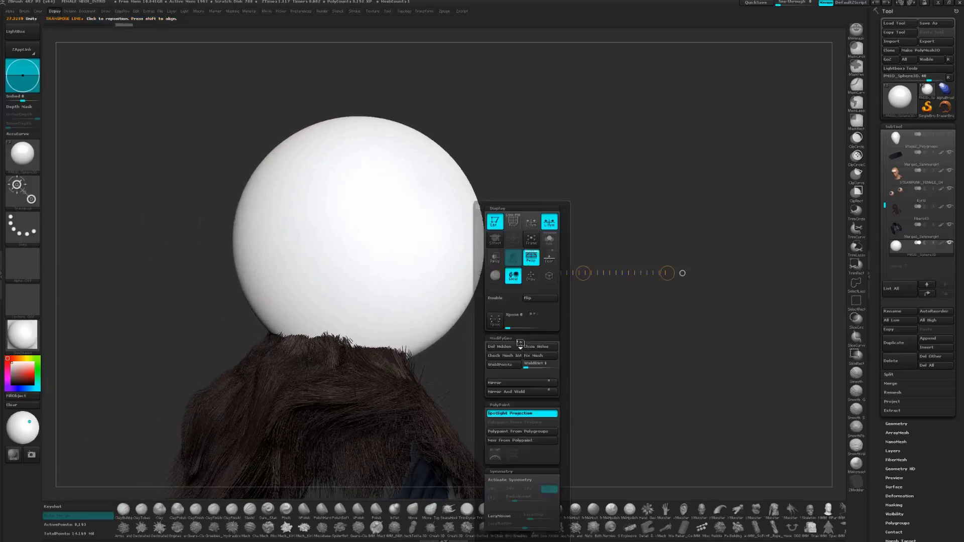
pyautogui.click(494, 257)
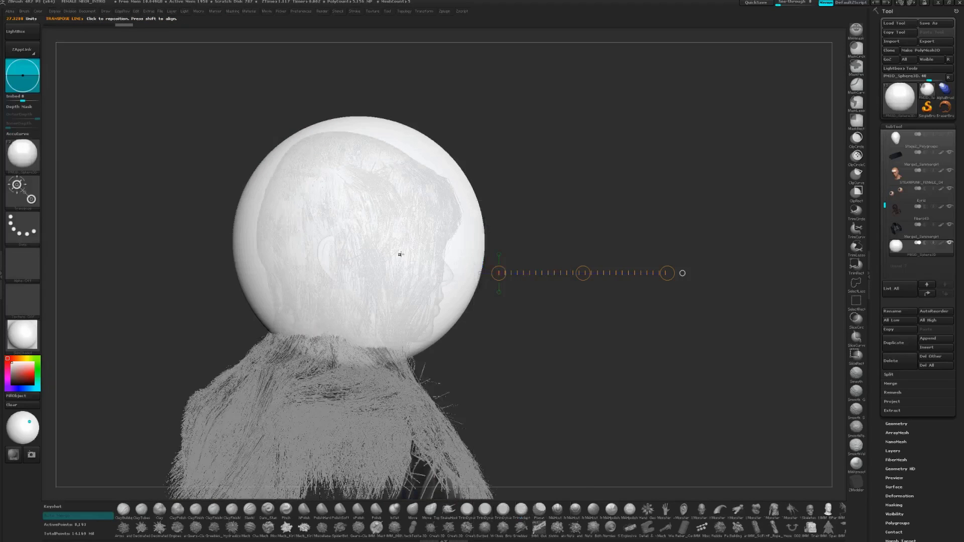
pyautogui.moveTo(437, 290)
pyautogui.mouseDown(button='right')
pyautogui.moveTo(415, 288)
pyautogui.moveTo(427, 298)
pyautogui.mouseUp(button='right')
pyautogui.press('d')
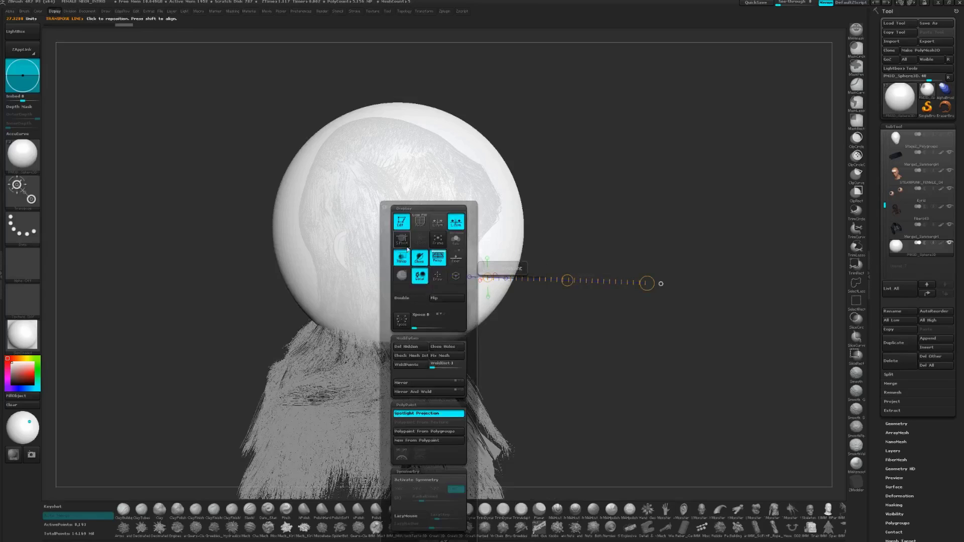
pyautogui.click(420, 257)
# Step: Show the polyframe and examine the sphere's topology around its upper pole
pyautogui.click(419, 226)
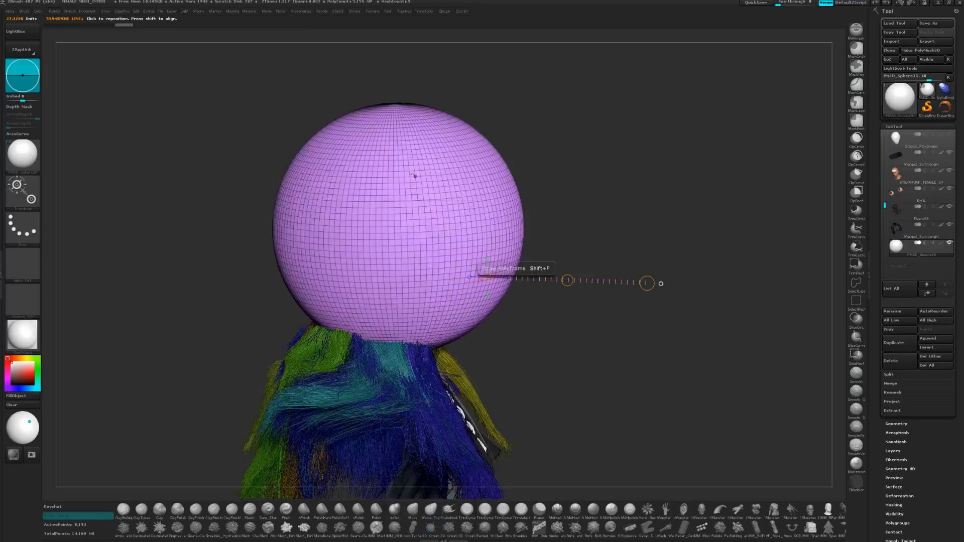
pyautogui.moveTo(415, 174); pyautogui.dragTo(412, 211, button='right')
pyautogui.press('q')
pyautogui.keyDown('alt'); pyautogui.moveTo(412, 106); pyautogui.dragTo(497, 299, button='right'); pyautogui.keyUp('alt')
pyautogui.keyDown('ctrl'); pyautogui.moveTo(474, 211); pyautogui.dragTo(492, 312, button='right'); pyautogui.keyUp('ctrl')
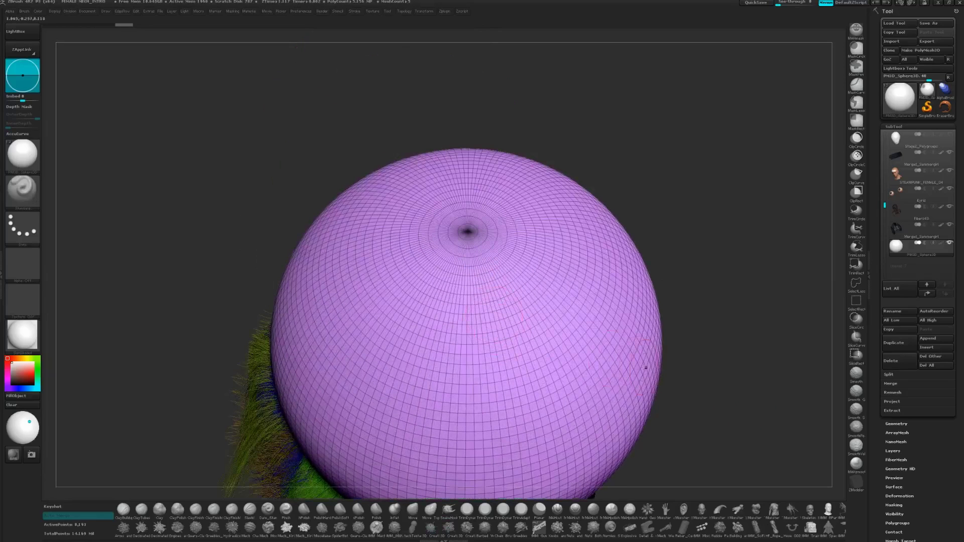
# Step: Remesh the sphere with DynaMesh at a resolution of 1024
pyautogui.click(896, 424)
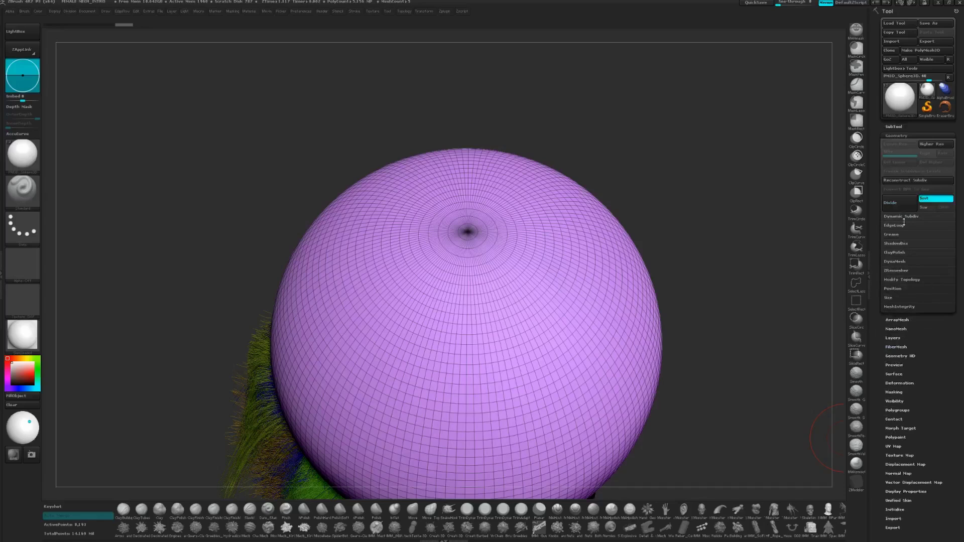
pyautogui.click(901, 265)
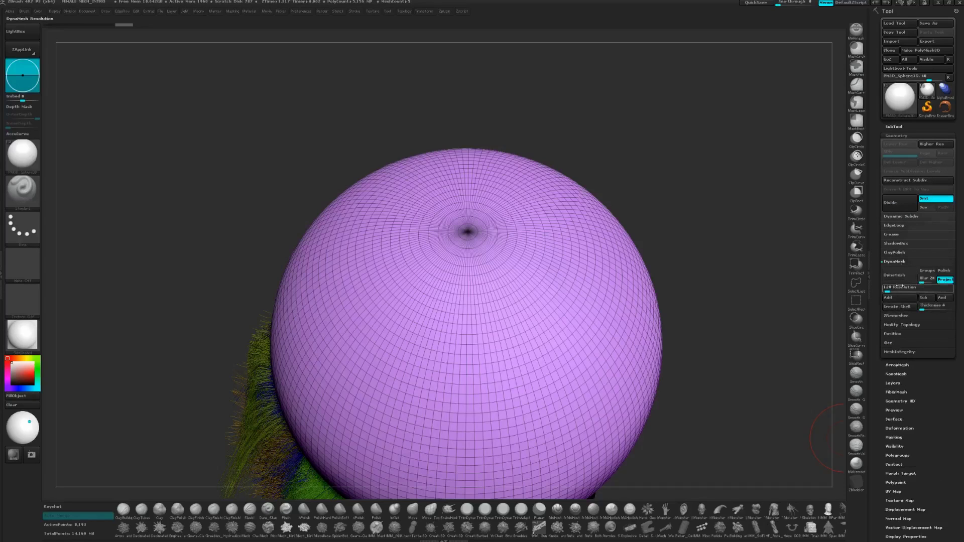
pyautogui.write('1024')
pyautogui.press('Return')
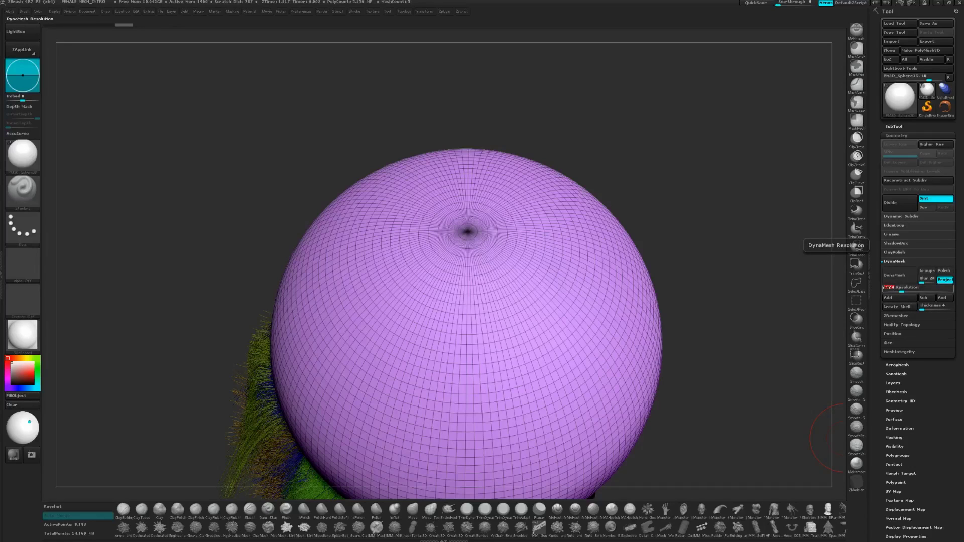
pyautogui.click(892, 275)
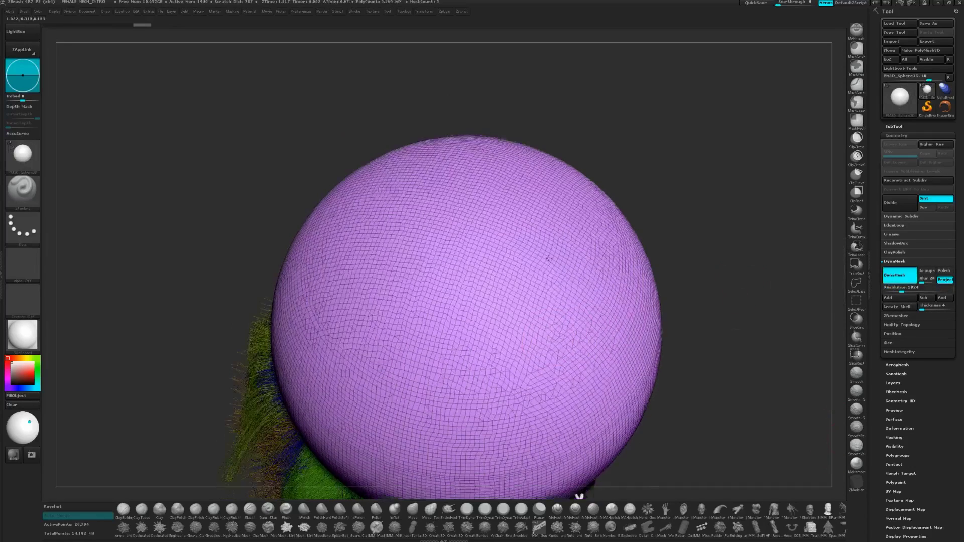
pyautogui.moveTo(548, 258); pyautogui.dragTo(403, 211, button='right')
pyautogui.keyDown('ctrl'); pyautogui.moveTo(465, 300); pyautogui.dragTo(465, 282, button='right'); pyautogui.keyUp('ctrl')
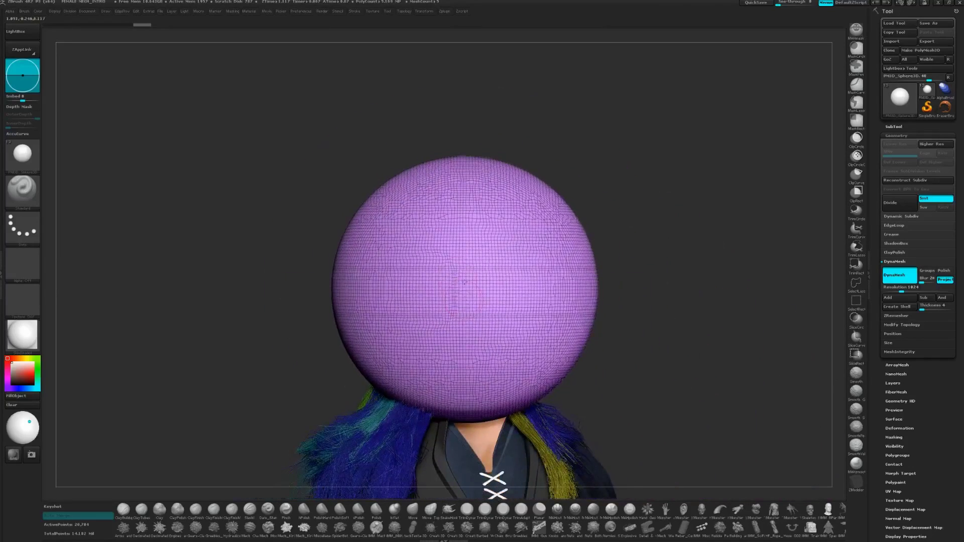
# Step: Turn off the polyframe display on the remeshed sphere
pyautogui.moveTo(465, 283); pyautogui.dragTo(466, 233)
pyautogui.press('d')
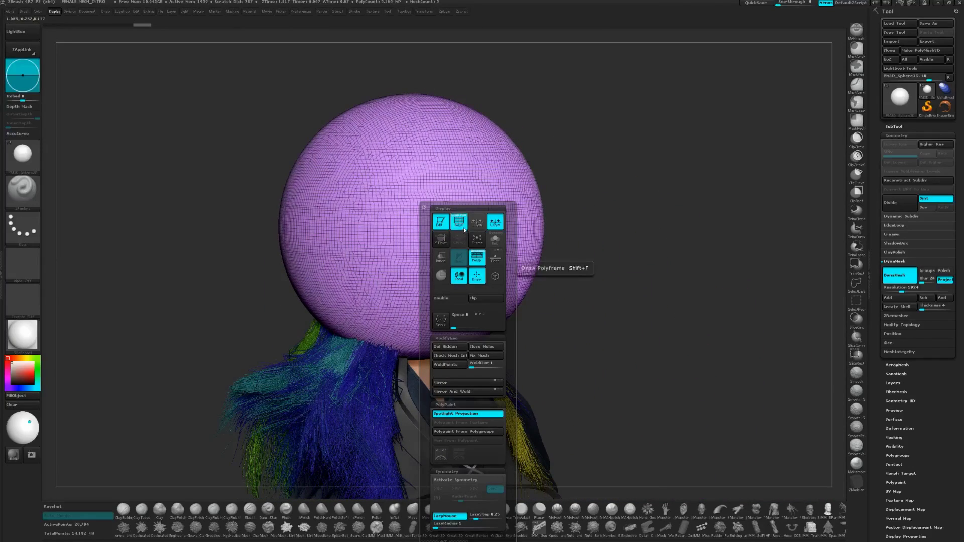
pyautogui.click(463, 224)
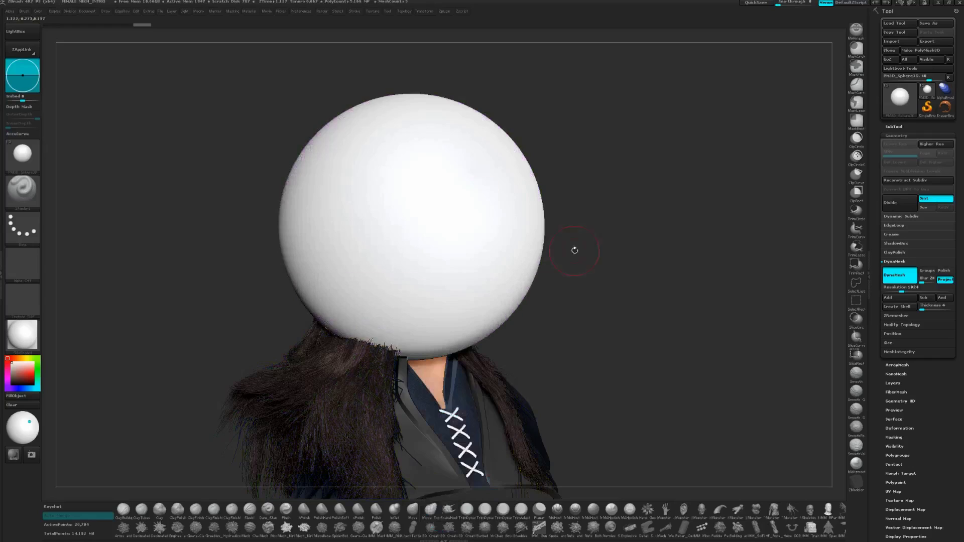
# Step: Start shaping the lower part of the sphere into a helmet using the Move brush with a much larger draw size
pyautogui.click(412, 509)
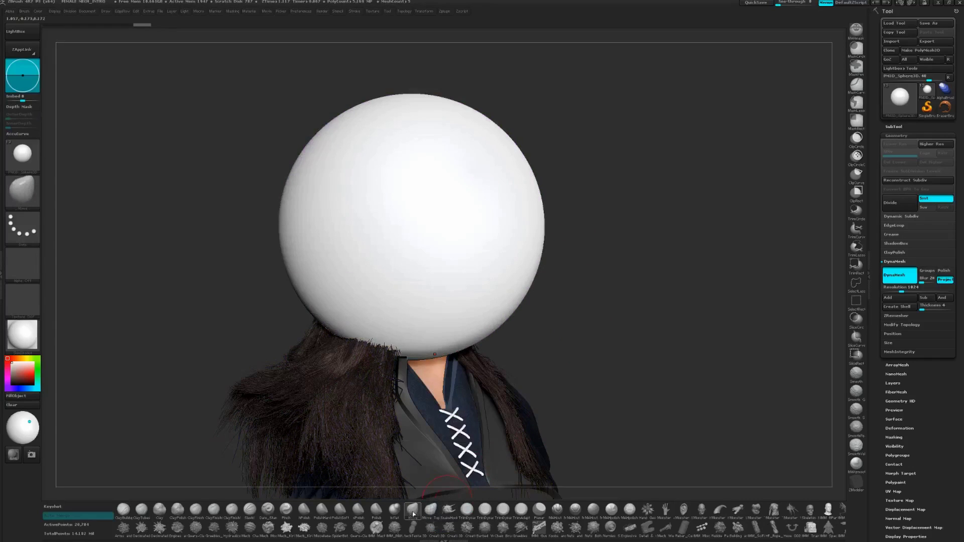
pyautogui.press('space')
pyautogui.moveTo(640, 281); pyautogui.dragTo(662, 274)
pyautogui.press('space')
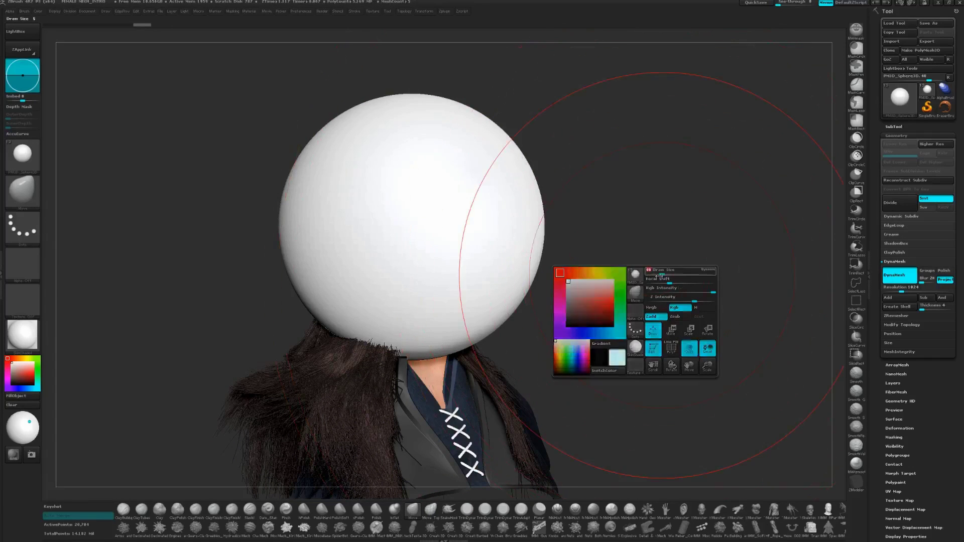
pyautogui.moveTo(479, 317); pyautogui.dragTo(485, 323)
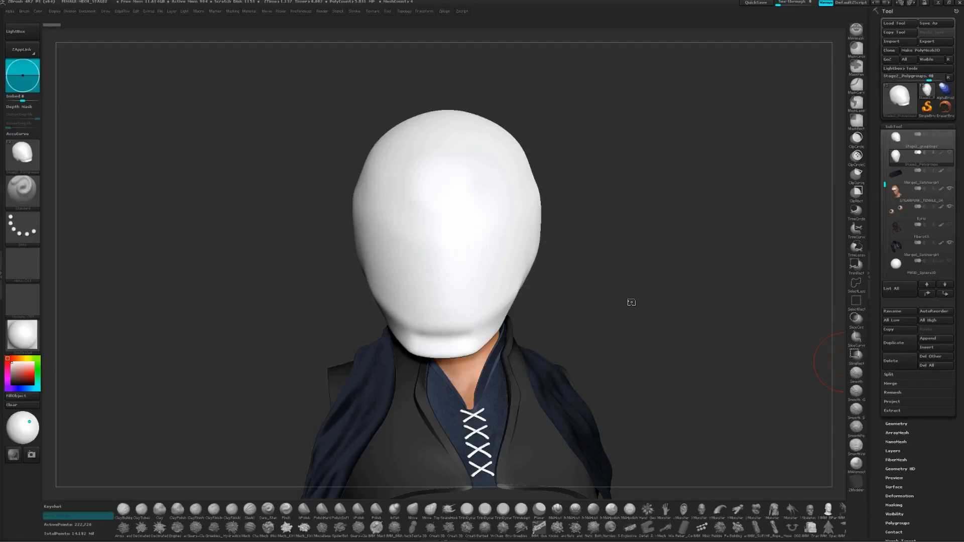
# Step: Turn on the polyframe display for the shaped helmet mesh
pyautogui.rightClick(654, 300)
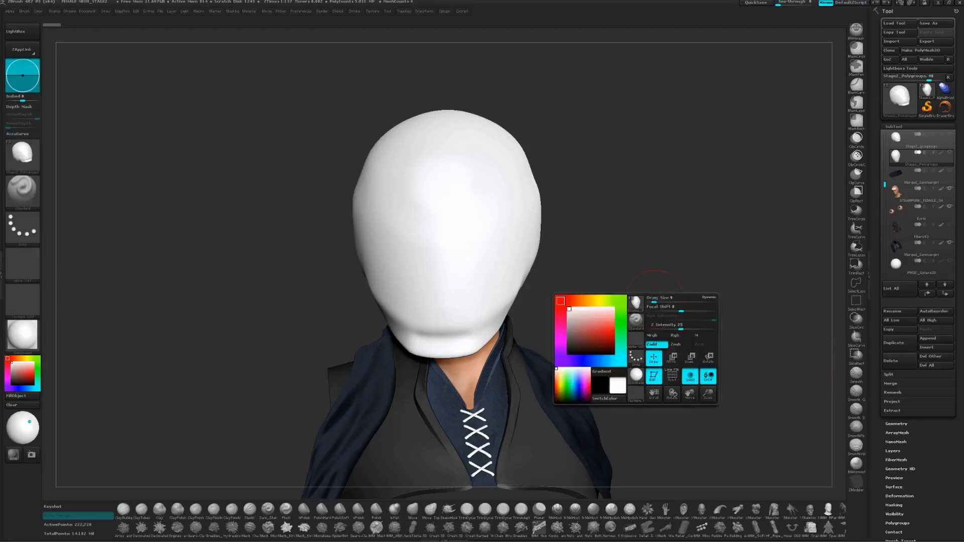
pyautogui.press('d')
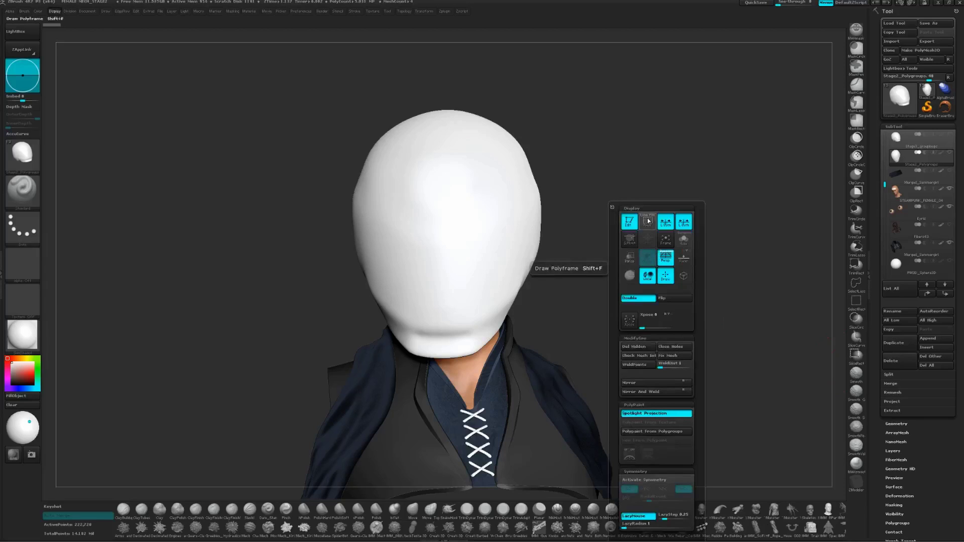
pyautogui.click(647, 221)
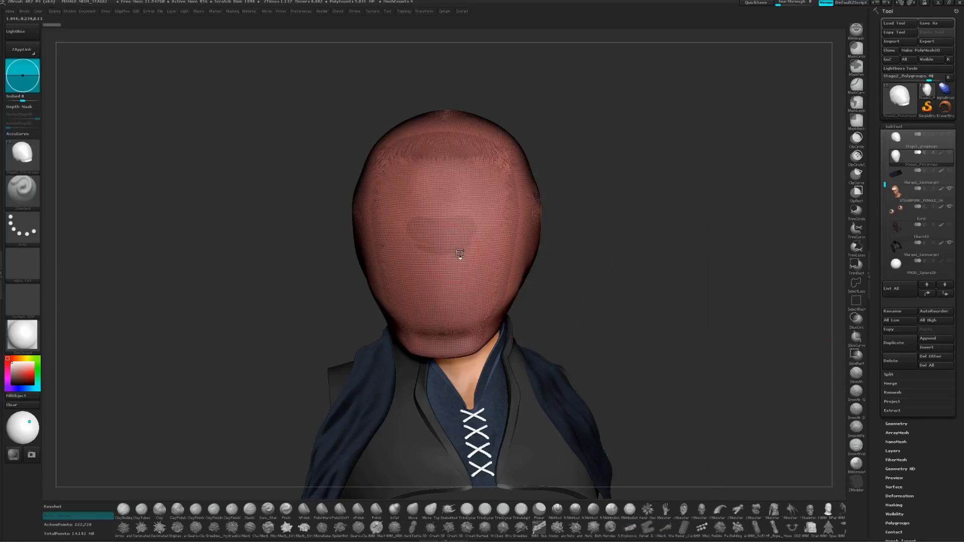
# Step: Slice a rounded visor area as a separate polygroup at eye level from the helmet's side view using the SliceCirc brush
pyautogui.moveTo(467, 254); pyautogui.dragTo(472, 245, button='right')
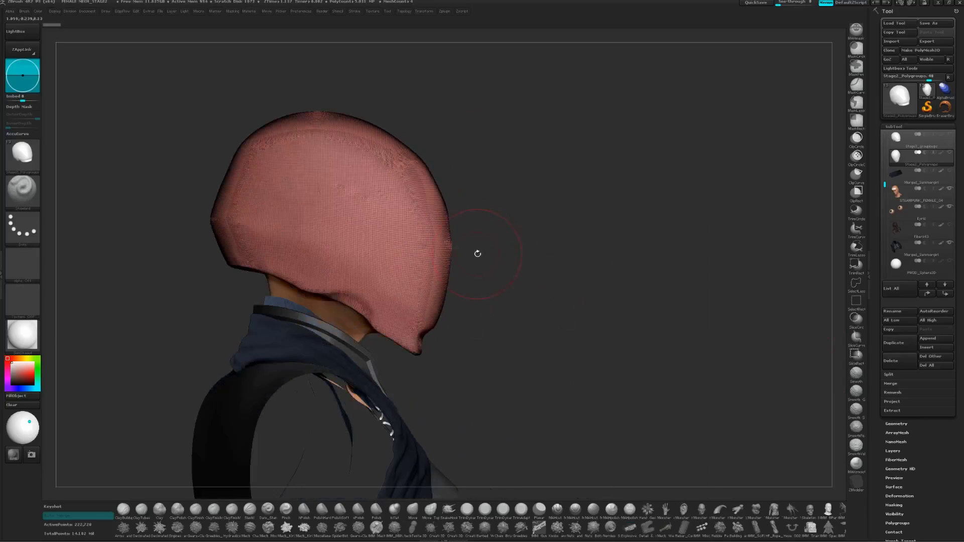
pyautogui.keyDown('alt'); pyautogui.moveTo(521, 264); pyautogui.dragTo(591, 286, button='right'); pyautogui.keyUp('alt')
pyautogui.keyDown('ctrl'); pyautogui.moveTo(515, 253); pyautogui.dragTo(552, 277, button='right'); pyautogui.keyUp('ctrl')
pyautogui.keyDown('alt'); pyautogui.moveTo(609, 294); pyautogui.dragTo(652, 304, button='right'); pyautogui.keyUp('alt')
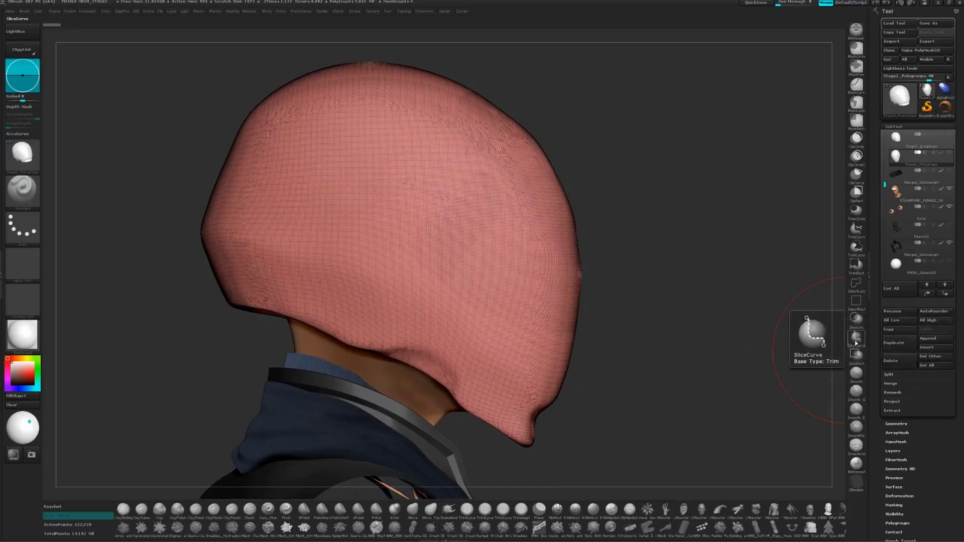
pyautogui.press('ctrl')
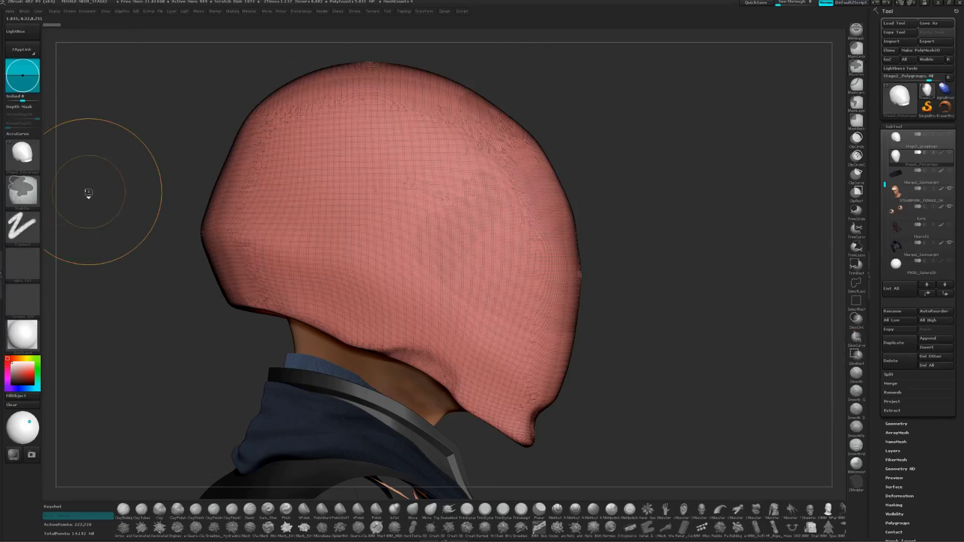
pyautogui.keyDown('ctrl'); pyautogui.keyDown('shift'); pyautogui.click(20, 193); pyautogui.keyUp('shift'); pyautogui.keyUp('ctrl')
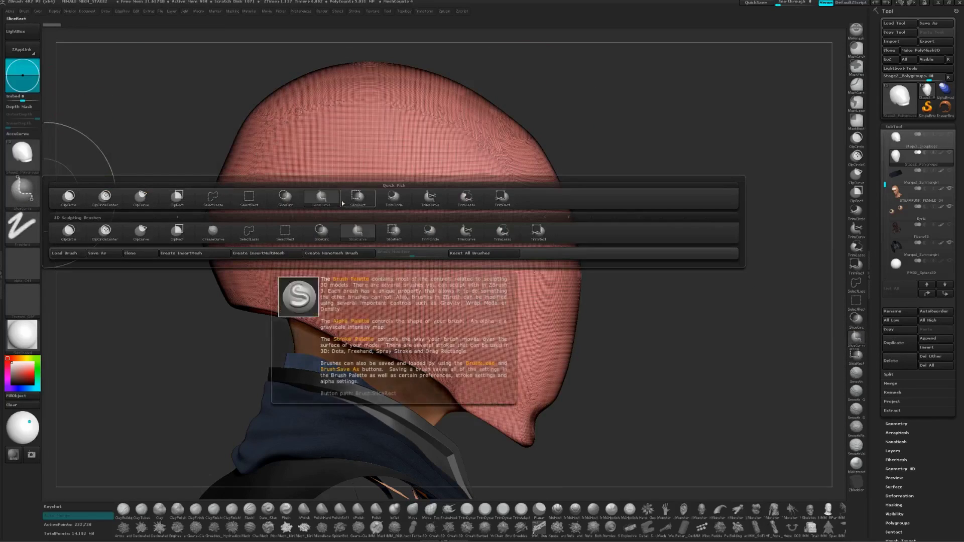
pyautogui.click(287, 197)
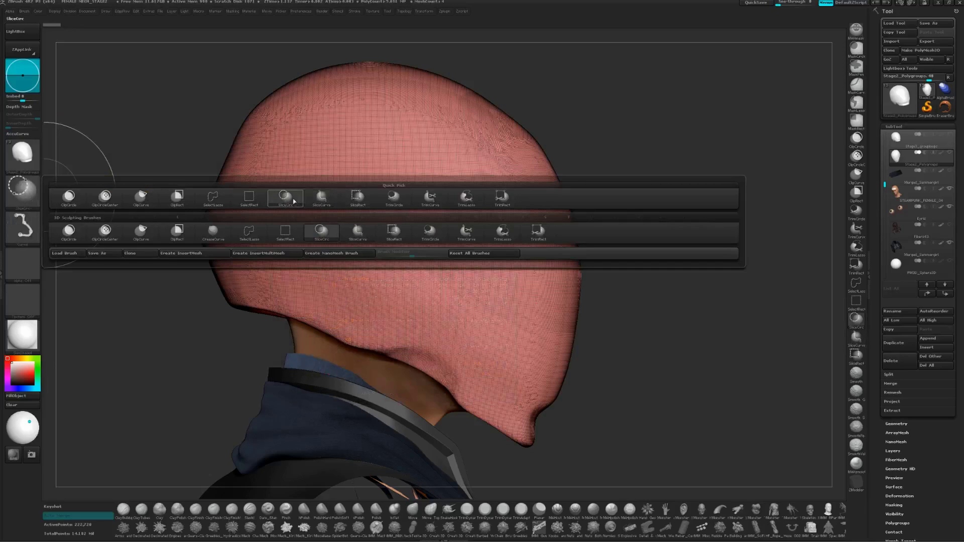
pyautogui.keyDown('ctrl'); pyautogui.keyDown('shift'); pyautogui.moveTo(660, 223); pyautogui.dragTo(659, 290); pyautogui.keyUp('shift'); pyautogui.keyUp('ctrl')
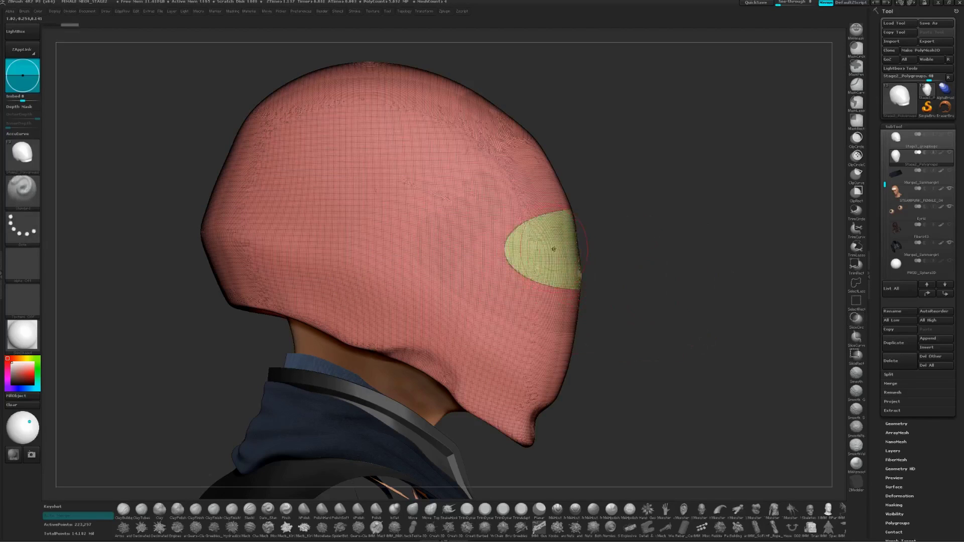
# Step: Mirror and weld the helmet mesh so the visor polygroup is symmetrical on both halves
pyautogui.moveTo(703, 296); pyautogui.dragTo(615, 297)
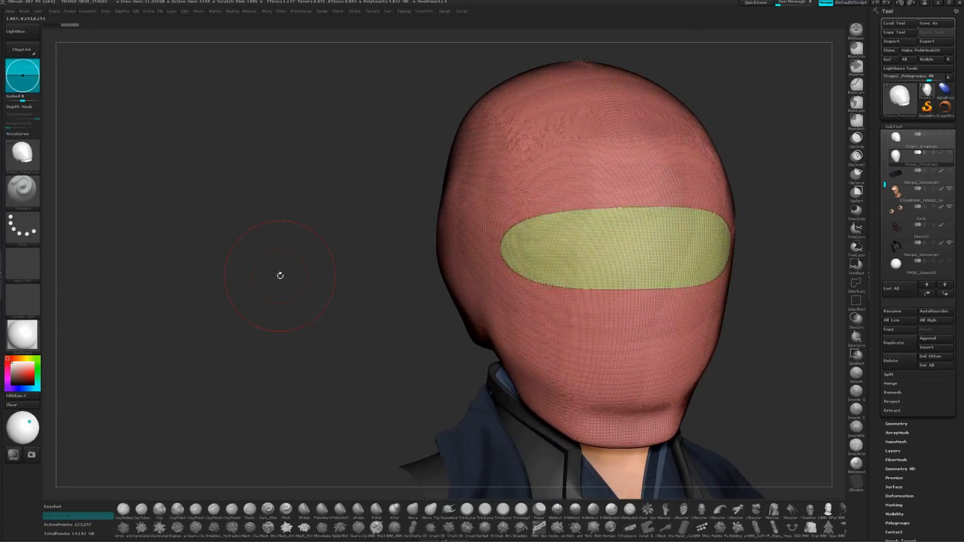
pyautogui.press('space')
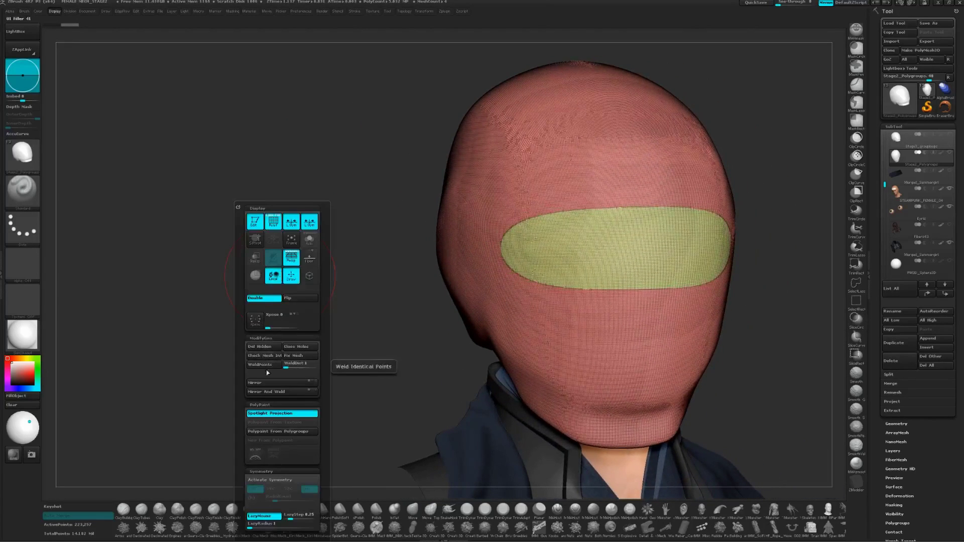
pyautogui.click(267, 392)
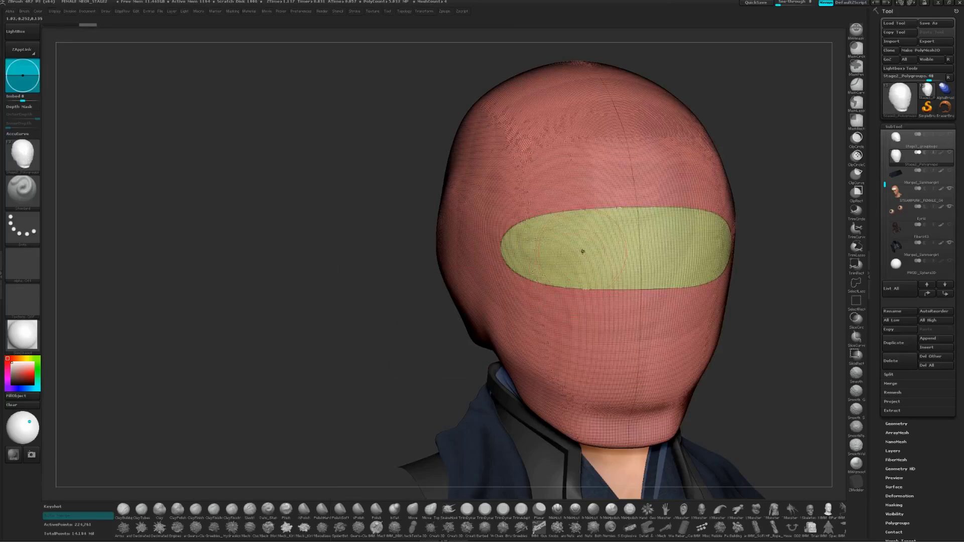
pyautogui.moveTo(669, 497); pyautogui.dragTo(801, 384)
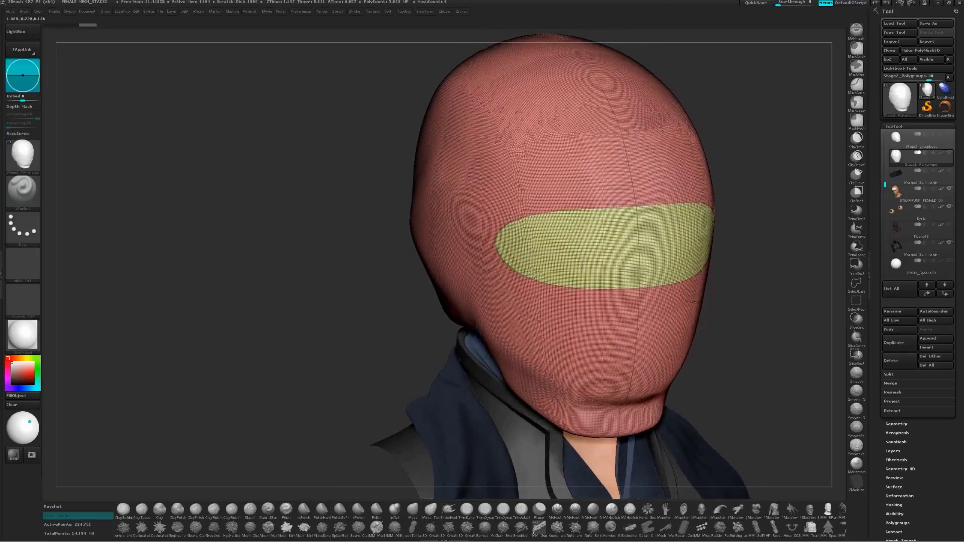
# Step: Locate the Mirror And Weld command among the helmet's topology modification options
pyautogui.click(907, 424)
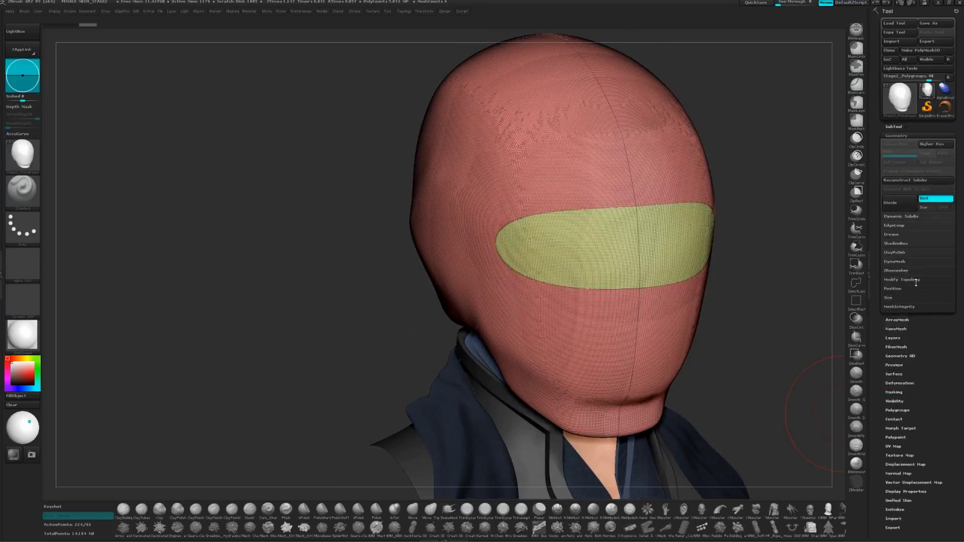
pyautogui.click(916, 280)
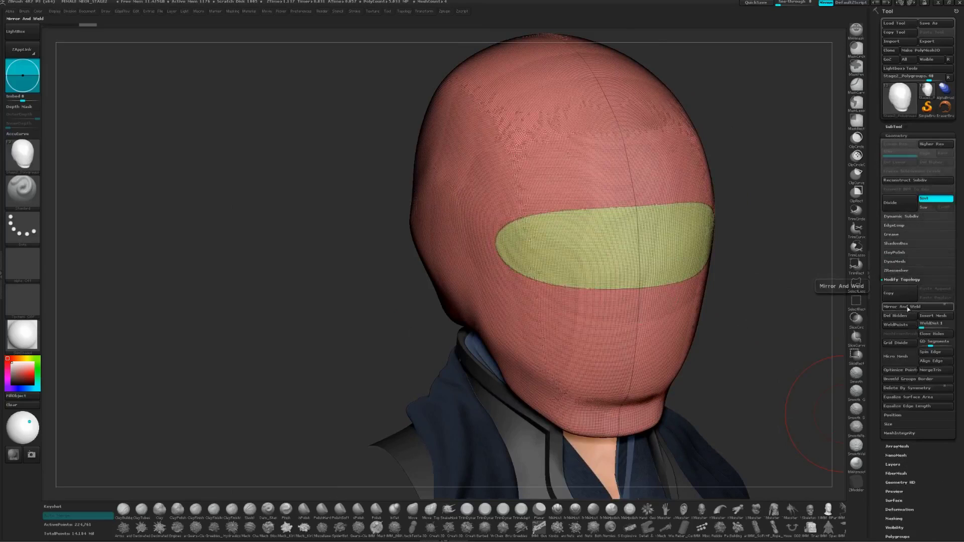
pyautogui.click(893, 126)
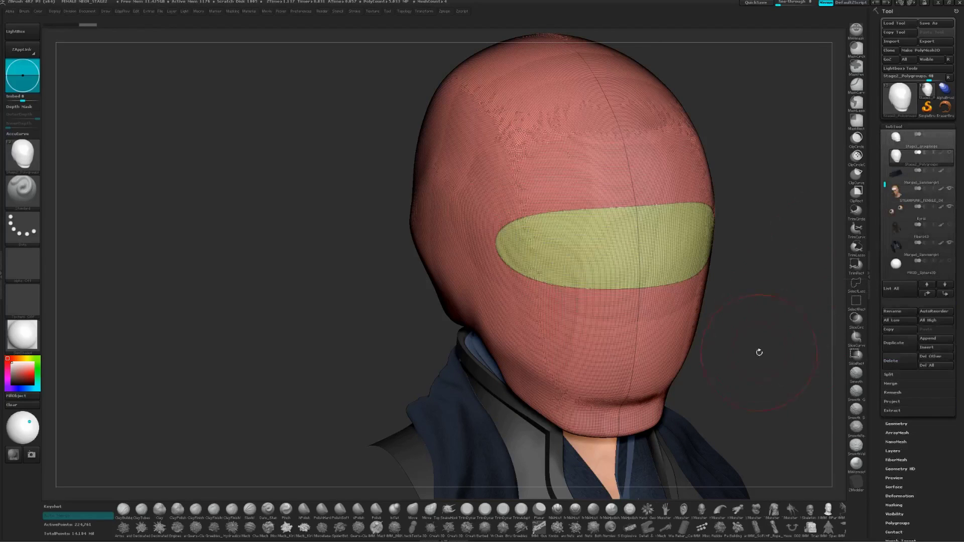
# Step: Slice a mouth-guard area below the visor as a separate polygroup from the helmet's side view using the SliceCurve brush
pyautogui.moveTo(724, 324); pyautogui.dragTo(658, 315)
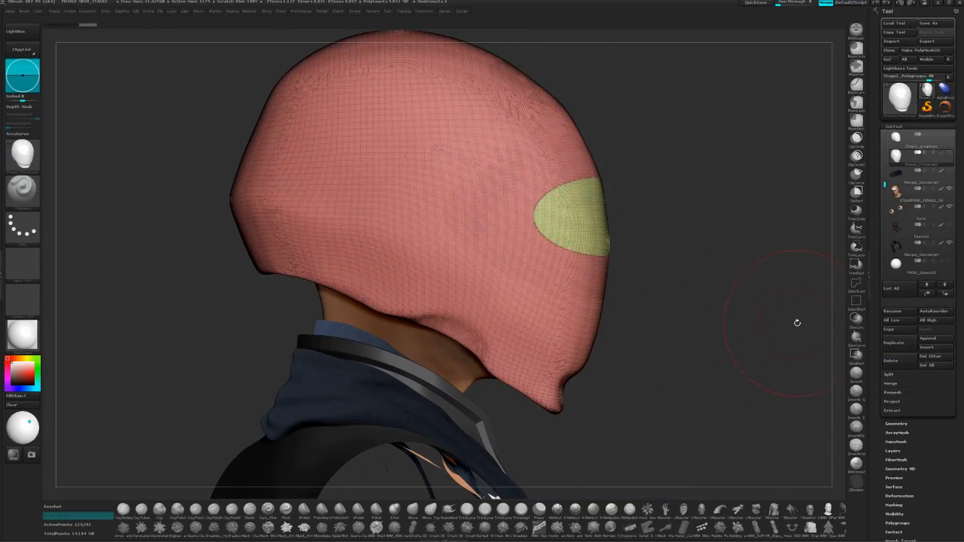
pyautogui.click(855, 336)
pyautogui.moveTo(677, 303)
pyautogui.keyDown('ctrl'); pyautogui.keyDown('shift'); pyautogui.mouseDown()
pyautogui.moveTo(589, 272)
pyautogui.moveTo(527, 270)
pyautogui.moveTo(504, 317)
pyautogui.moveTo(591, 390)
pyautogui.moveTo(542, 389)
pyautogui.moveTo(620, 391)
pyautogui.moveTo(608, 390)
pyautogui.mouseUp(); pyautogui.keyUp('shift'); pyautogui.keyUp('ctrl')
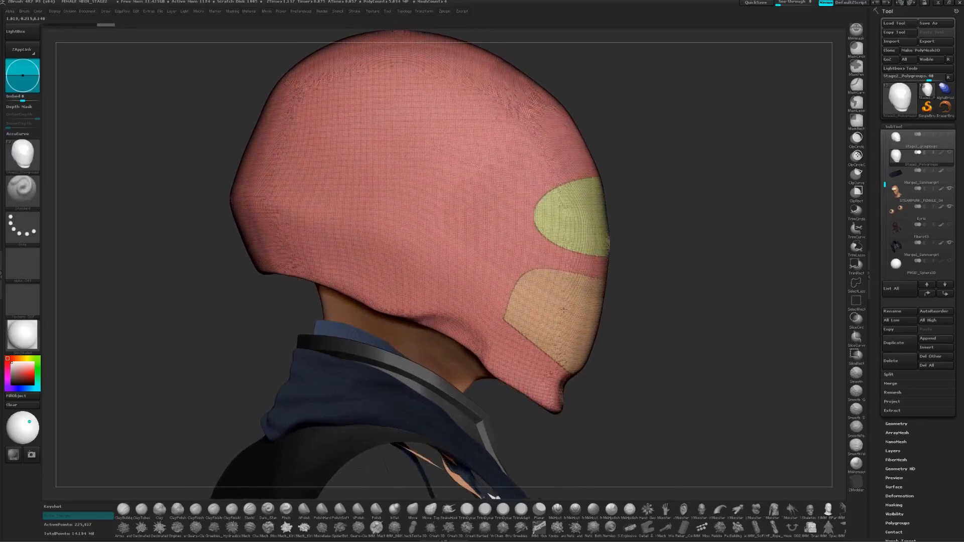
# Step: Slice two concentric circular polygroups at ear level on the helmet's side using the SliceCirc brush
pyautogui.click(856, 318)
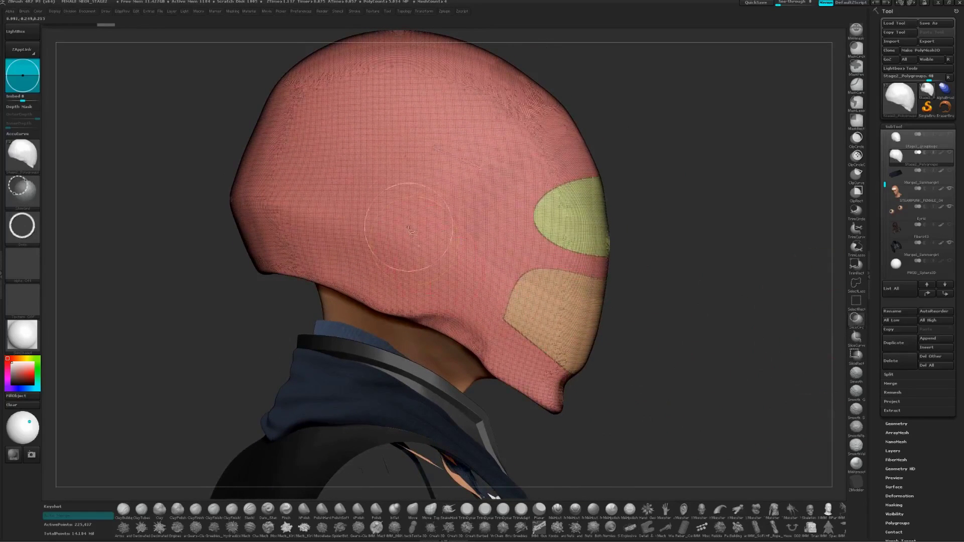
pyautogui.moveTo(401, 203)
pyautogui.keyDown('ctrl'); pyautogui.keyDown('shift'); pyautogui.mouseDown()
pyautogui.moveTo(451, 246)
pyautogui.moveTo(453, 226)
pyautogui.mouseUp(); pyautogui.keyUp('shift'); pyautogui.keyUp('ctrl')
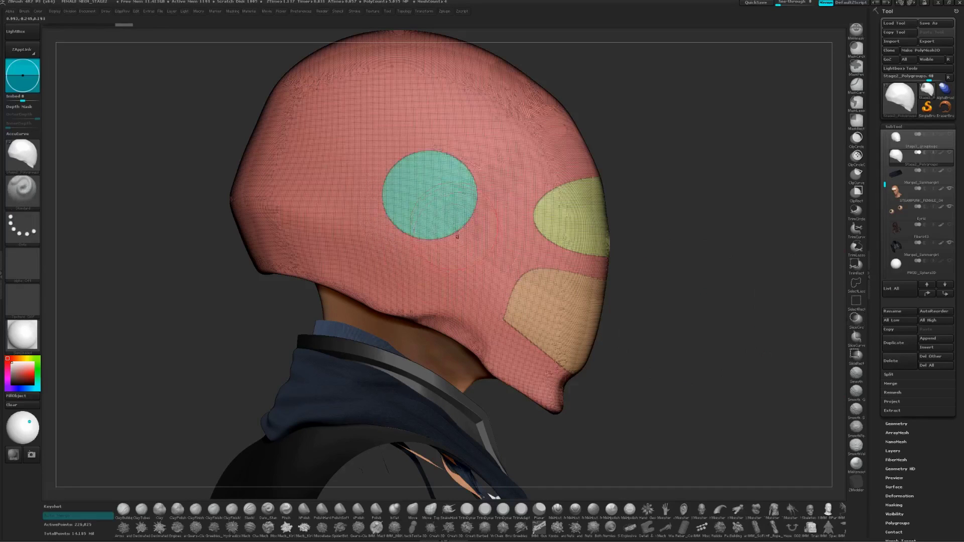
pyautogui.keyDown('ctrl'); pyautogui.keyDown('shift'); pyautogui.moveTo(437, 207); pyautogui.dragTo(459, 222); pyautogui.keyUp('shift'); pyautogui.keyUp('ctrl')
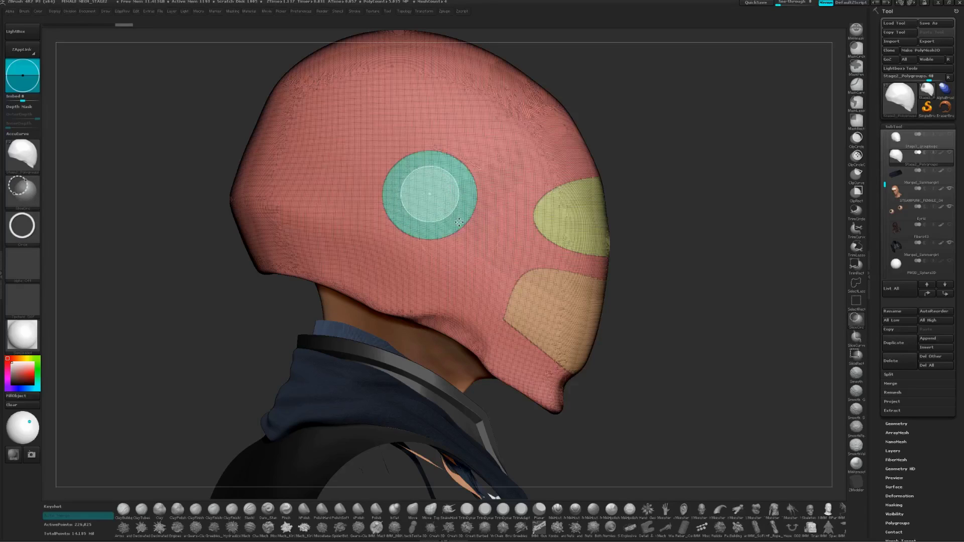
# Step: Slice the crown of the helmet off horizontally as its own polygroup from the side view
pyautogui.keyDown('alt'); pyautogui.moveTo(433, 204); pyautogui.dragTo(449, 268, button='right'); pyautogui.keyUp('alt')
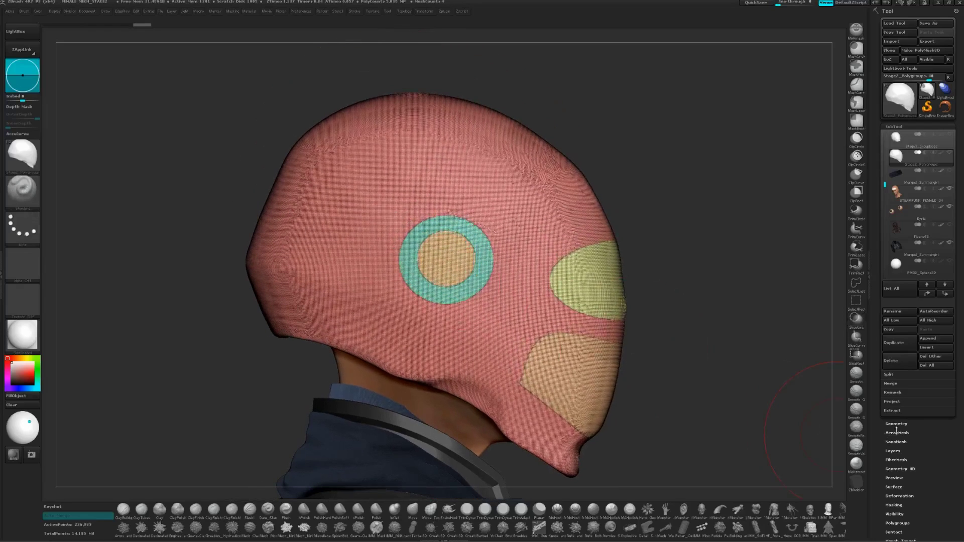
pyautogui.keyDown('alt'); pyautogui.moveTo(689, 224); pyautogui.dragTo(713, 320, button='right'); pyautogui.keyUp('alt')
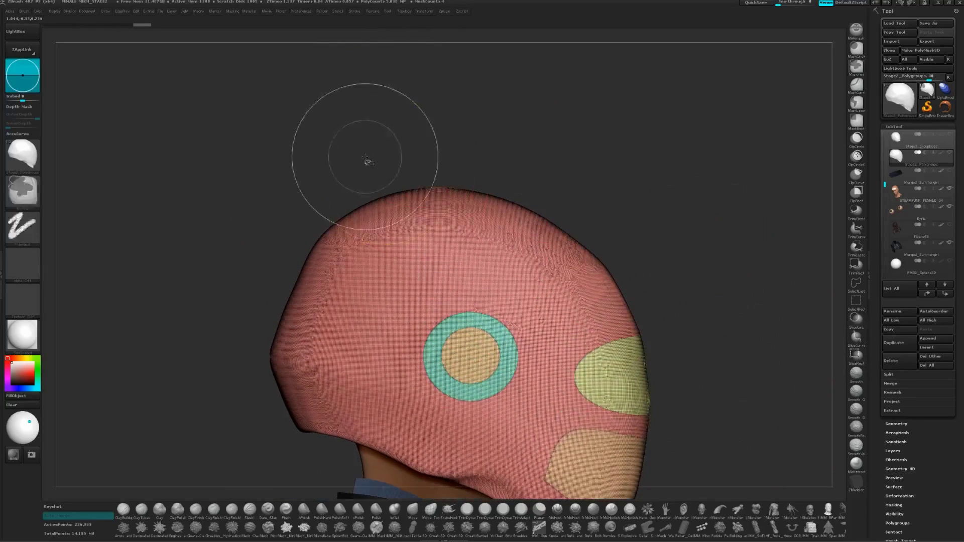
pyautogui.moveTo(342, 148)
pyautogui.keyDown('ctrl'); pyautogui.keyDown('shift'); pyautogui.mouseDown()
pyautogui.moveTo(409, 206)
pyautogui.moveTo(565, 233)
pyautogui.moveTo(553, 214)
pyautogui.moveTo(565, 215)
pyautogui.mouseUp(); pyautogui.keyUp('shift'); pyautogui.keyUp('ctrl')
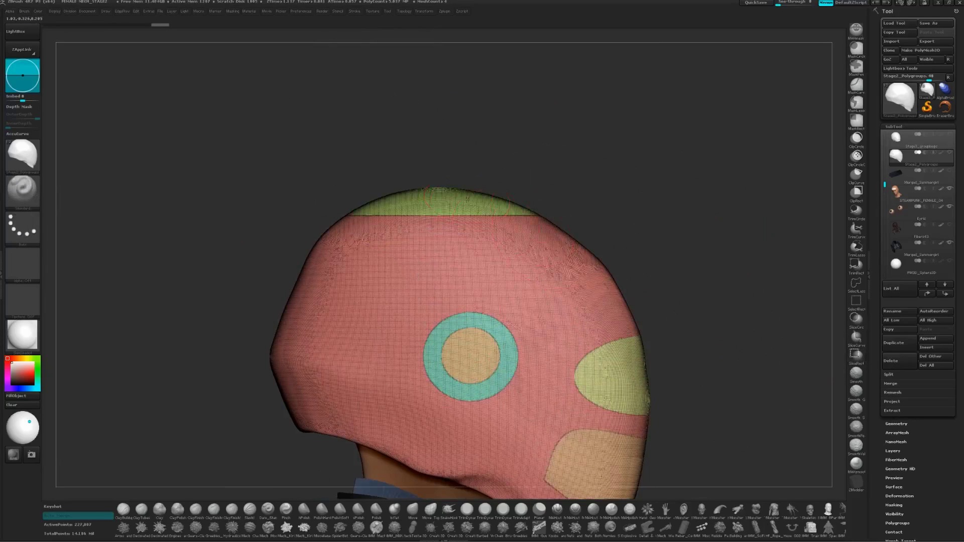
# Step: Mirror and weld the helmet so the newly sliced polygroups match on both halves
pyautogui.moveTo(467, 200); pyautogui.dragTo(431, 226, button='right')
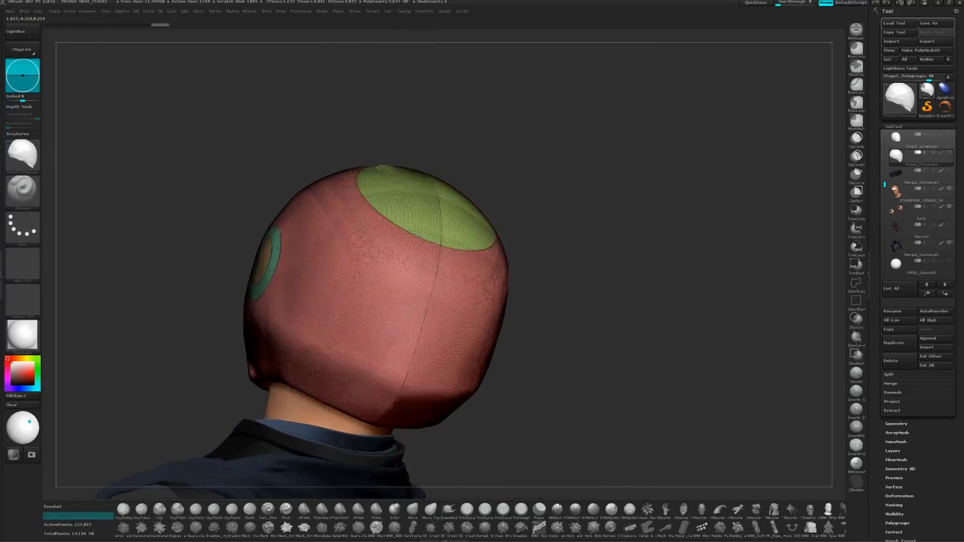
pyautogui.moveTo(464, 188); pyautogui.dragTo(481, 358, button='right')
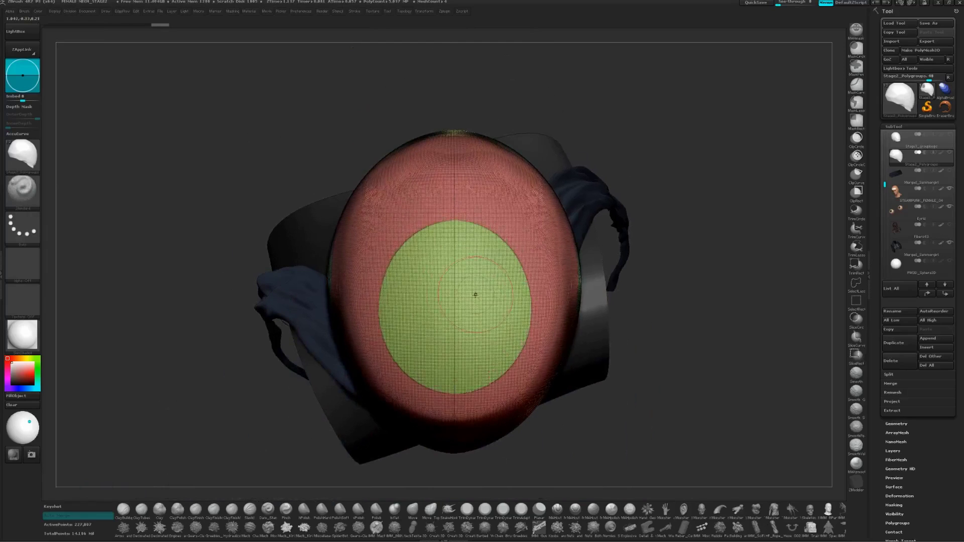
pyautogui.moveTo(476, 291)
pyautogui.keyDown('ctrl'); pyautogui.mouseDown(button='right')
pyautogui.moveTo(480, 325)
pyautogui.moveTo(480, 274)
pyautogui.mouseUp(button='right'); pyautogui.keyUp('ctrl')
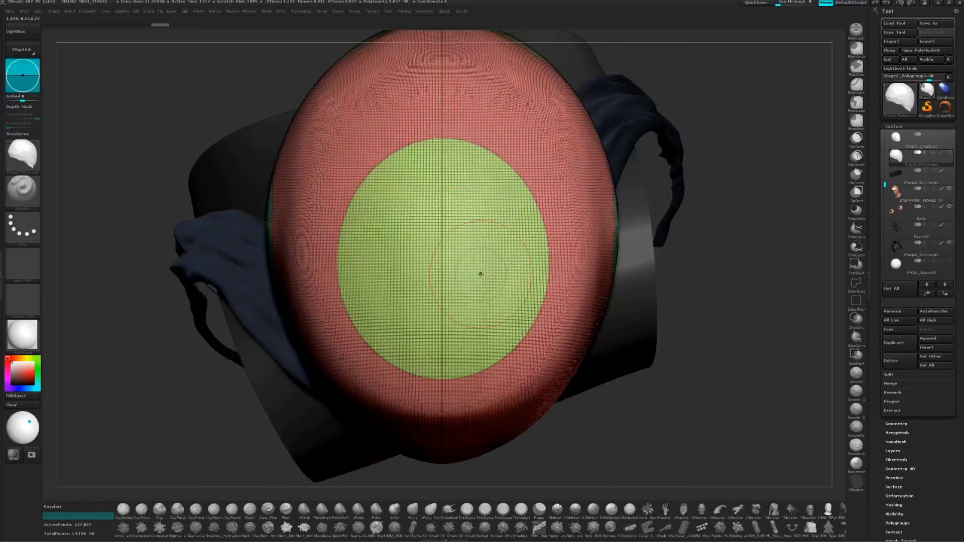
pyautogui.press('d')
pyautogui.click(468, 393)
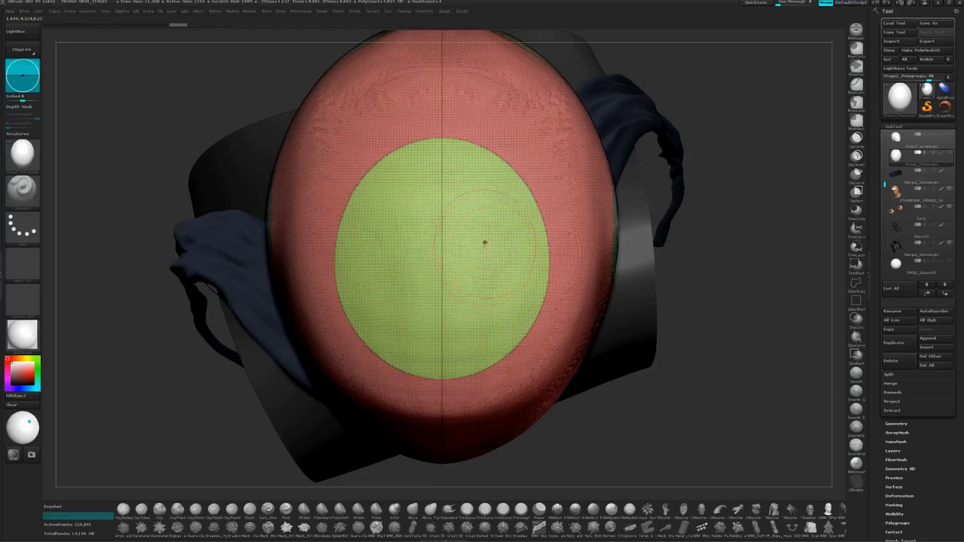
# Step: Lower the mask brush's Focal Shift, mask a long rounded strip on one half of the crown, and convert it to a polygroup
pyautogui.press('ctrl')
pyautogui.press('space')
pyautogui.press('ctrl')
pyautogui.moveTo(776, 333)
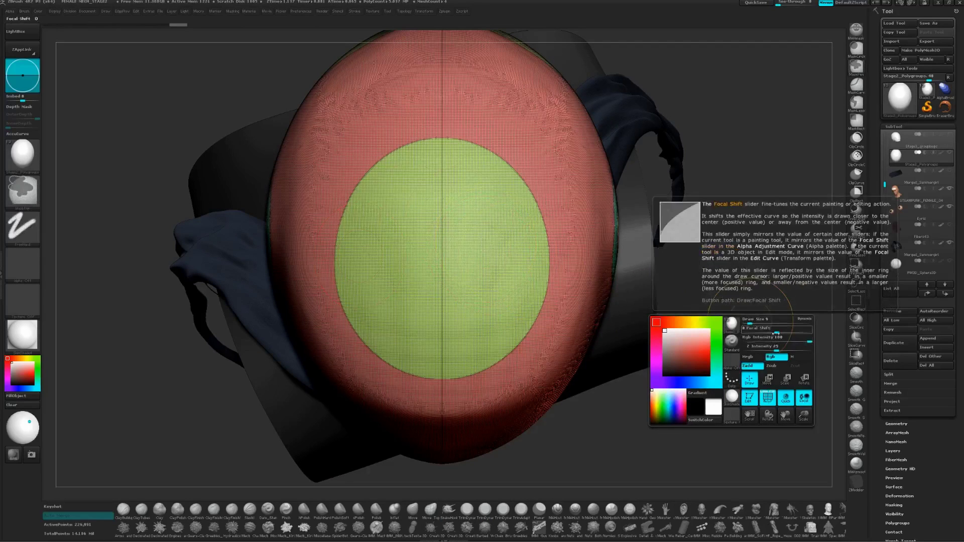
pyautogui.moveTo(776, 332); pyautogui.dragTo(748, 332)
pyautogui.press('space')
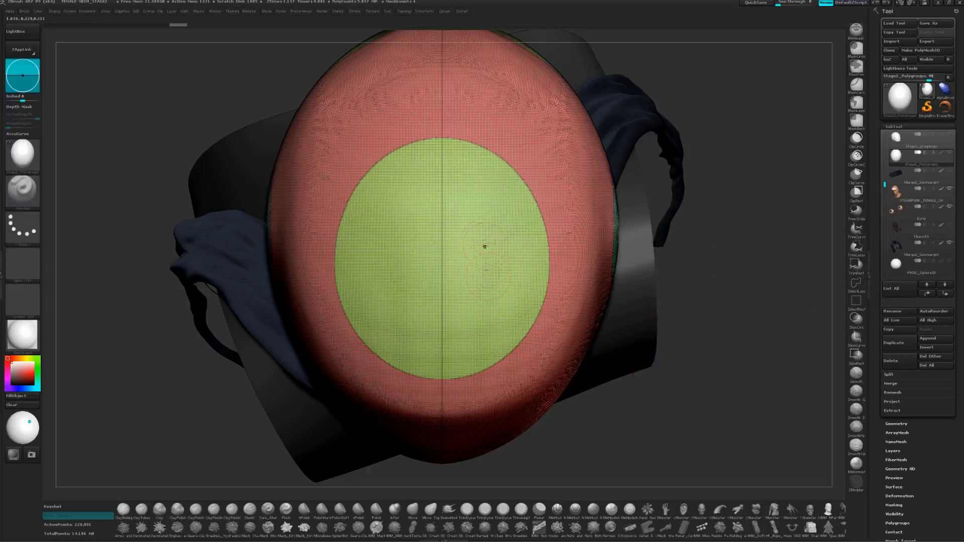
pyautogui.keyDown('ctrl'); pyautogui.click(484, 220); pyautogui.keyUp('ctrl')
pyautogui.moveTo(483, 221)
pyautogui.keyDown('ctrl'); pyautogui.mouseDown()
pyautogui.moveTo(483, 313)
pyautogui.moveTo(483, 221)
pyautogui.moveTo(454, 286)
pyautogui.moveTo(484, 338)
pyautogui.moveTo(482, 217)
pyautogui.mouseUp(); pyautogui.keyUp('ctrl')
pyautogui.keyDown('ctrl'); pyautogui.moveTo(484, 266); pyautogui.dragTo(484, 267); pyautogui.keyUp('ctrl')
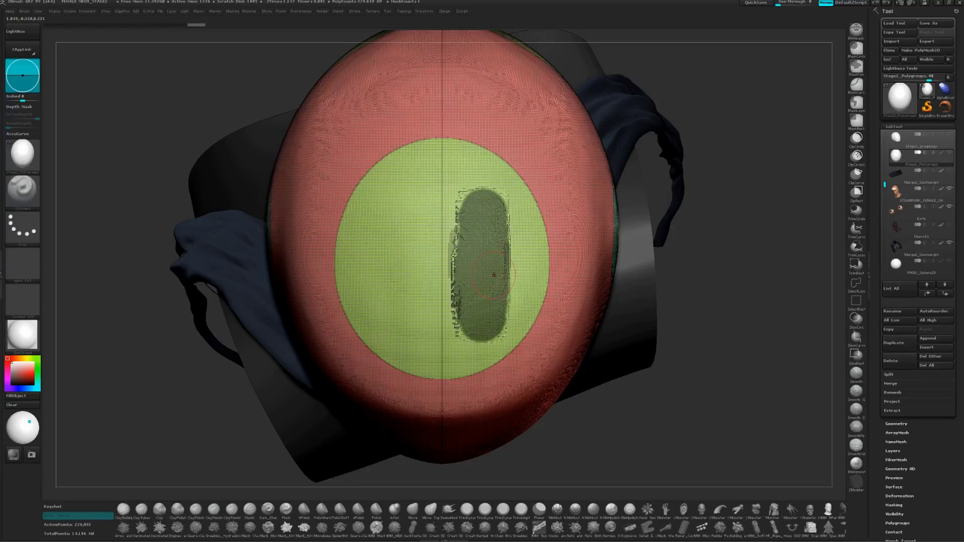
pyautogui.press('ctrl')
pyautogui.hotkey('ctrl', 'w')
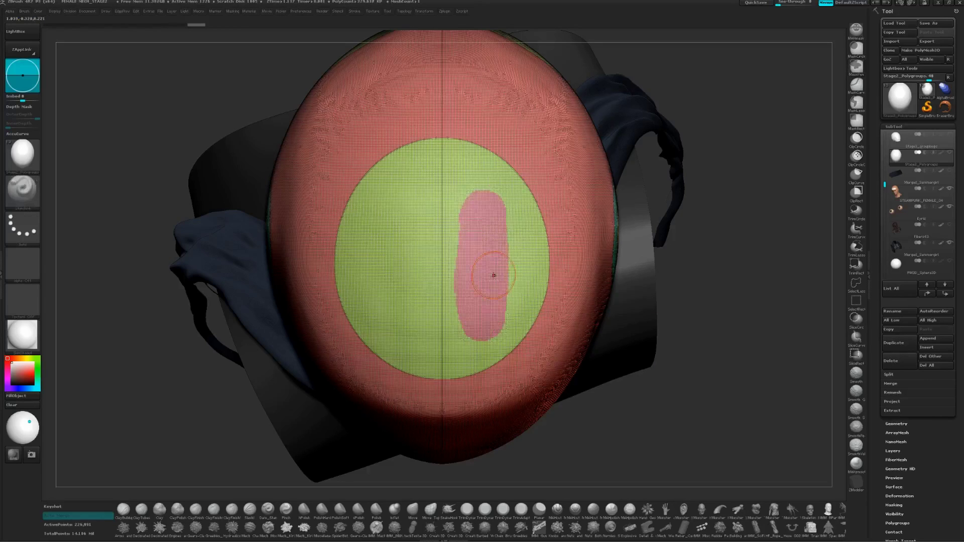
# Step: Smooth the jagged borders of the crown's strip polygroup with the group-smoothing brush
pyautogui.keyDown('alt'); pyautogui.moveTo(458, 232); pyautogui.dragTo(455, 226, button='right'); pyautogui.keyUp('alt')
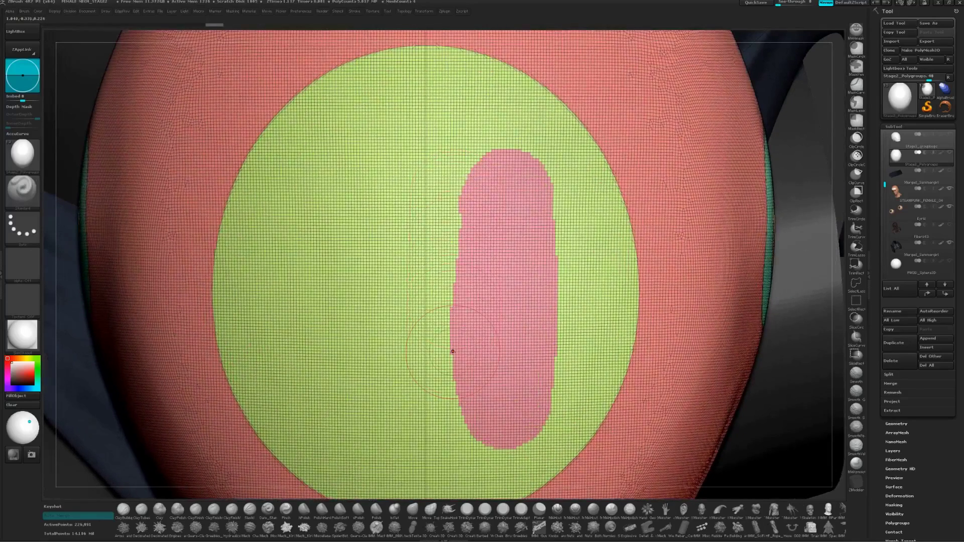
pyautogui.click(855, 392)
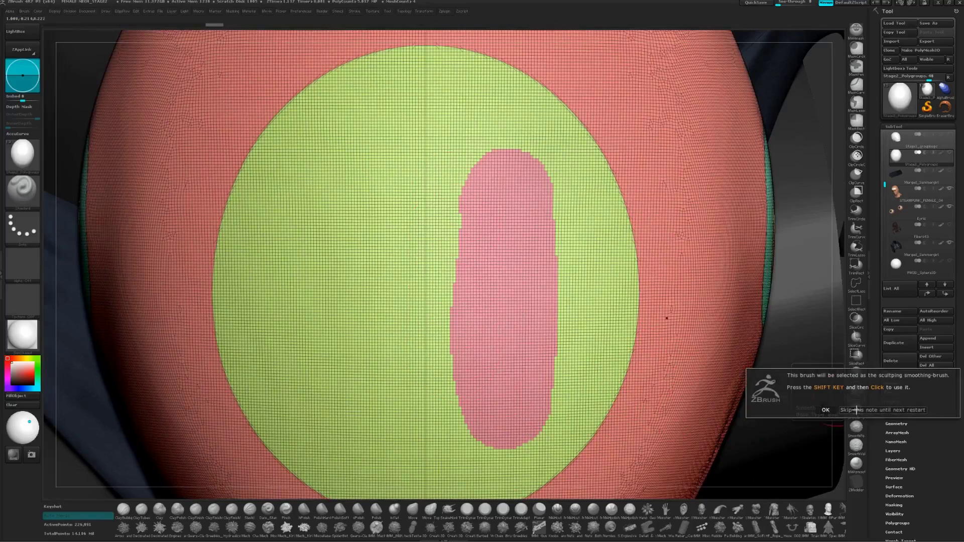
pyautogui.click(856, 410)
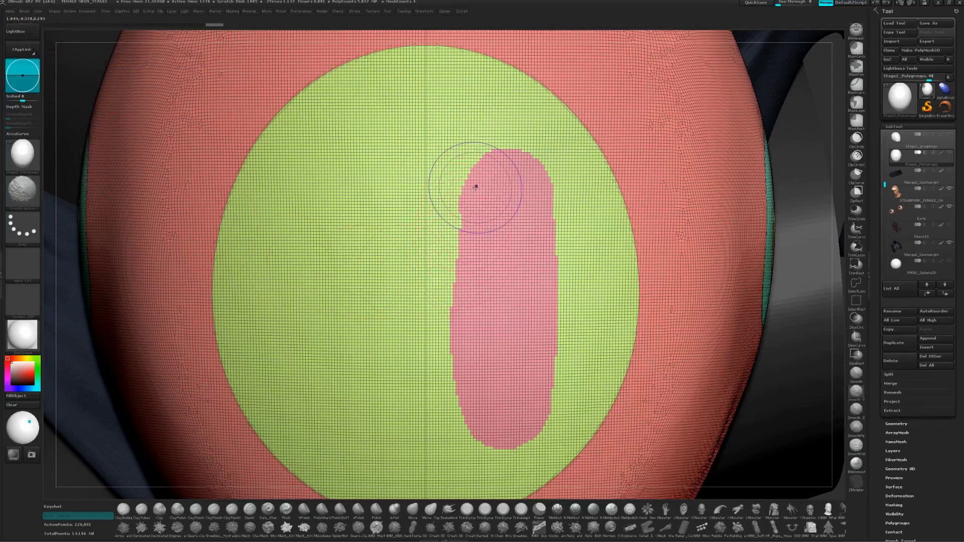
pyautogui.moveTo(474, 186)
pyautogui.keyDown('shift'); pyautogui.mouseDown()
pyautogui.moveTo(456, 359)
pyautogui.moveTo(471, 414)
pyautogui.moveTo(537, 416)
pyautogui.mouseUp(); pyautogui.keyUp('shift')
pyautogui.moveTo(541, 369)
pyautogui.keyDown('shift'); pyautogui.mouseDown()
pyautogui.moveTo(457, 151)
pyautogui.moveTo(417, 322)
pyautogui.moveTo(458, 284)
pyautogui.mouseUp(); pyautogui.keyUp('shift')
# Step: Mirror and weld the helmet so the smoothed strip polygroup is copied to the crown's other half
pyautogui.keyDown('ctrl'); pyautogui.moveTo(460, 284); pyautogui.dragTo(481, 288, button='right'); pyautogui.keyUp('ctrl')
pyautogui.press('d')
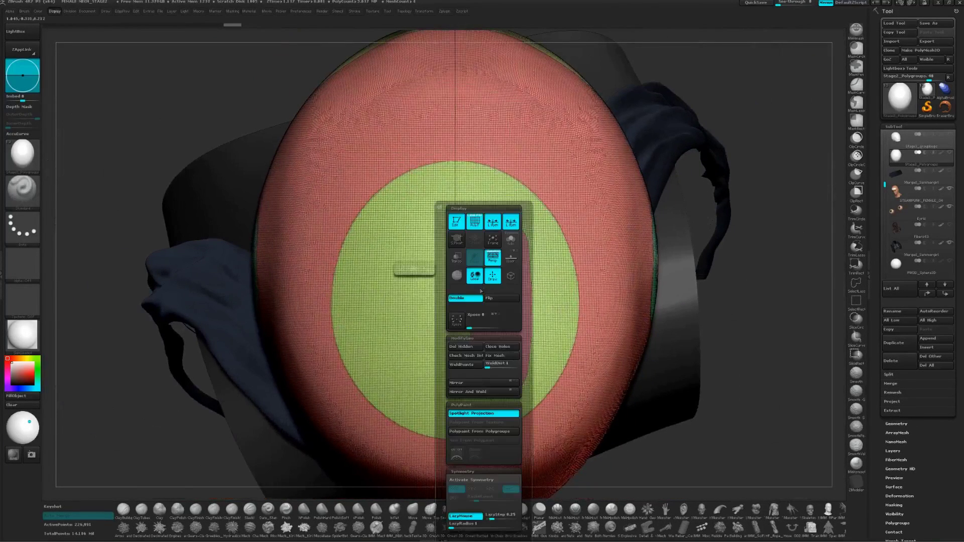
pyautogui.click(473, 392)
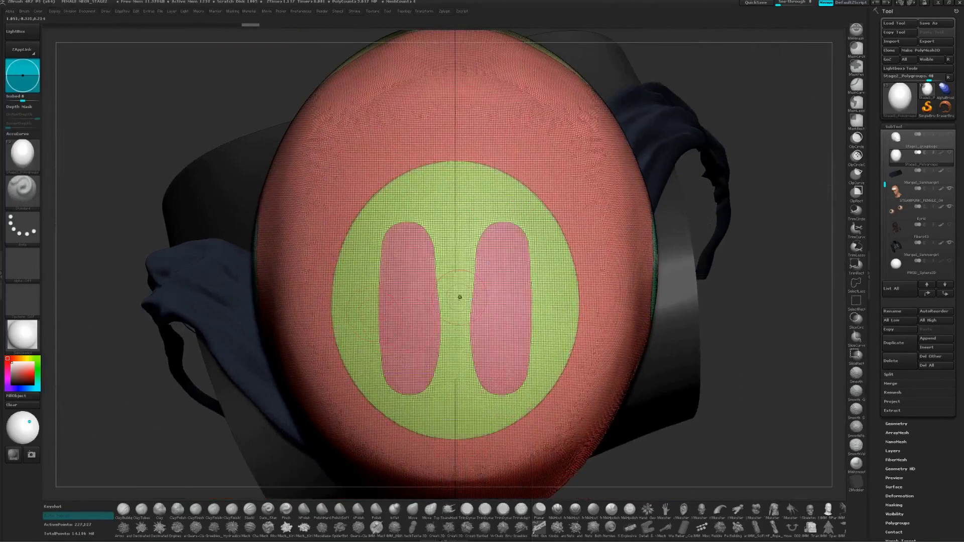
# Step: Mask a square patch on the back of the helmet with the cracked-stone alpha and the DragRect stroke
pyautogui.scroll(-3, 482, 342)
pyautogui.moveTo(475, 324); pyautogui.dragTo(485, 294, button='right')
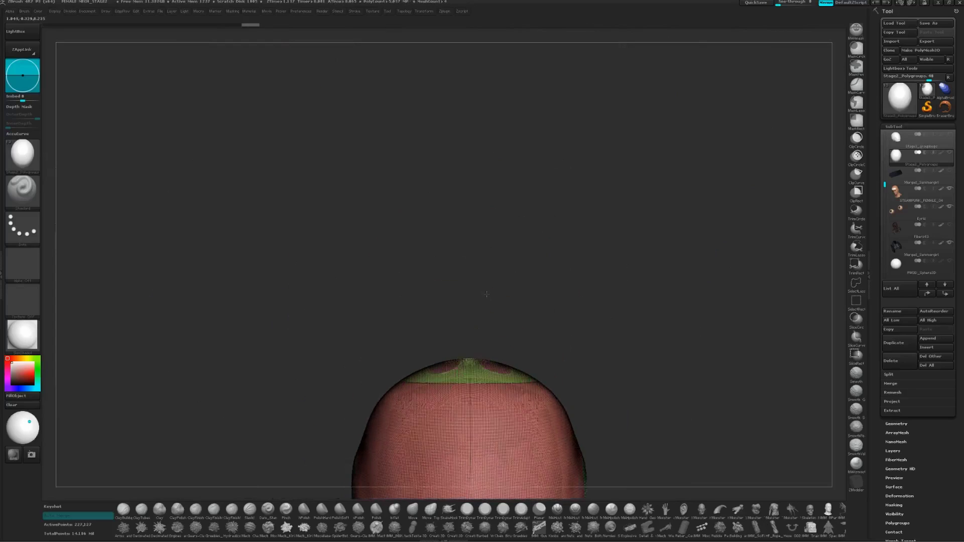
pyautogui.moveTo(486, 294); pyautogui.dragTo(464, 279)
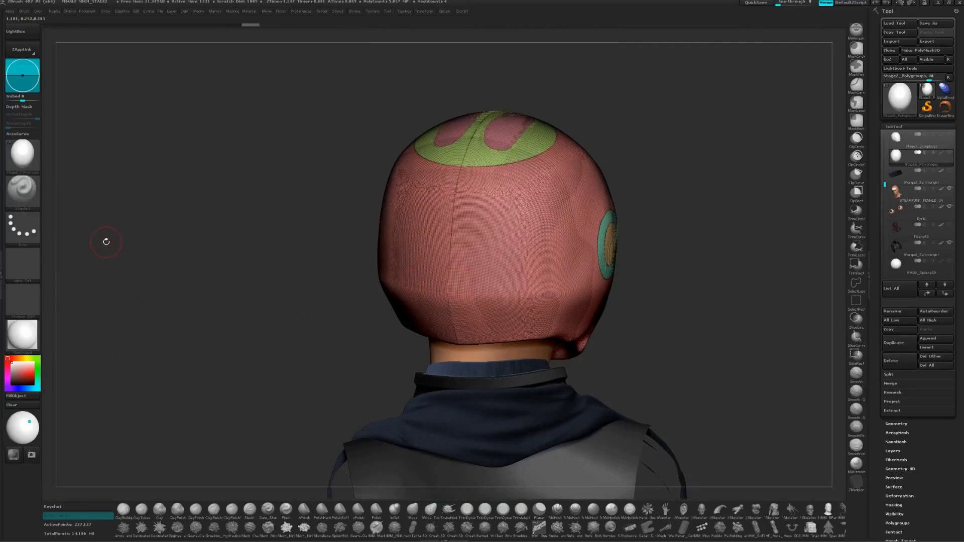
pyautogui.press('ctrl')
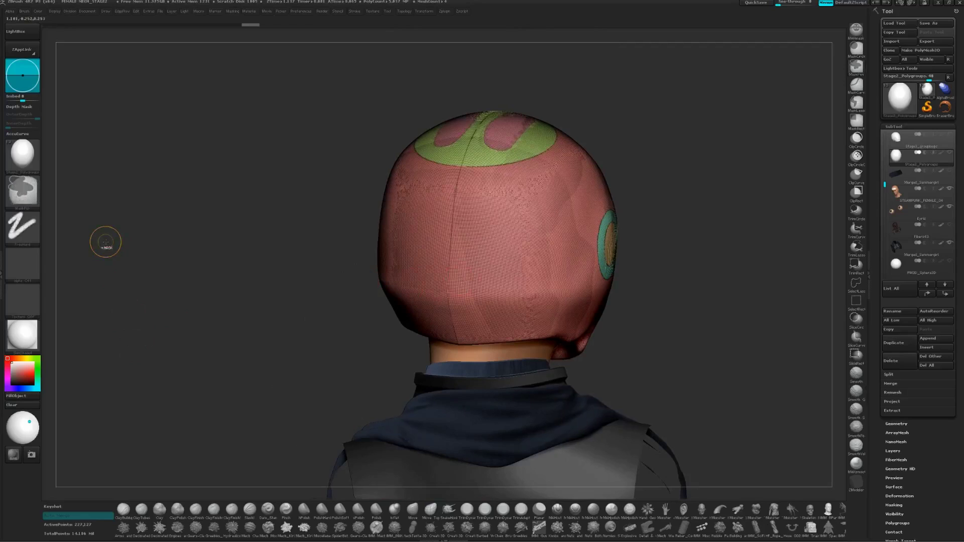
pyautogui.click(23, 264)
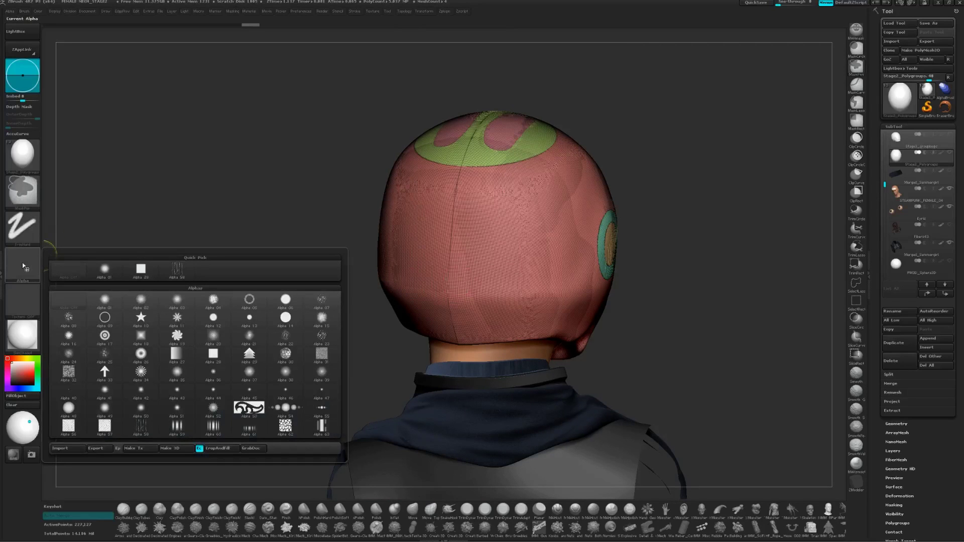
pyautogui.click(285, 426)
pyautogui.click(22, 226)
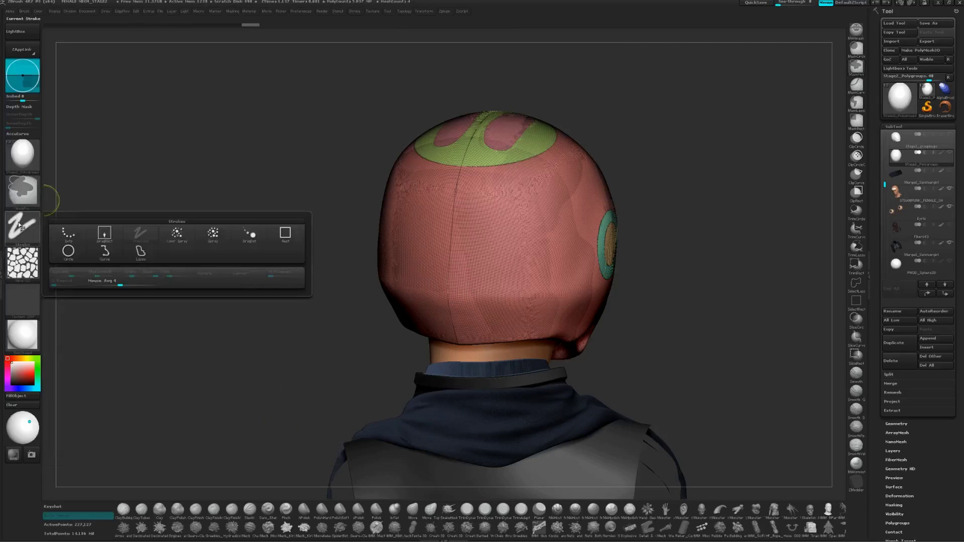
pyautogui.click(98, 236)
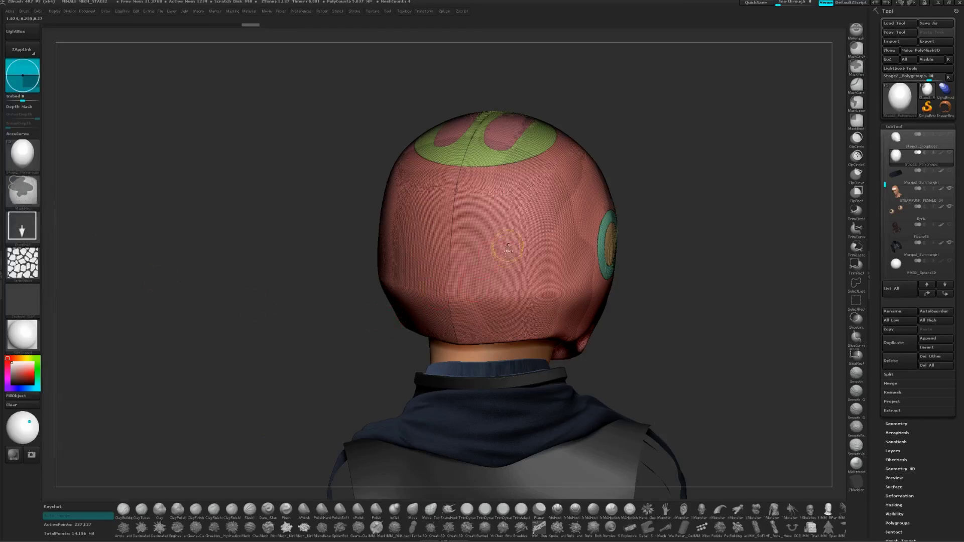
pyautogui.keyDown('ctrl'); pyautogui.moveTo(501, 240); pyautogui.dragTo(518, 292); pyautogui.keyUp('ctrl')
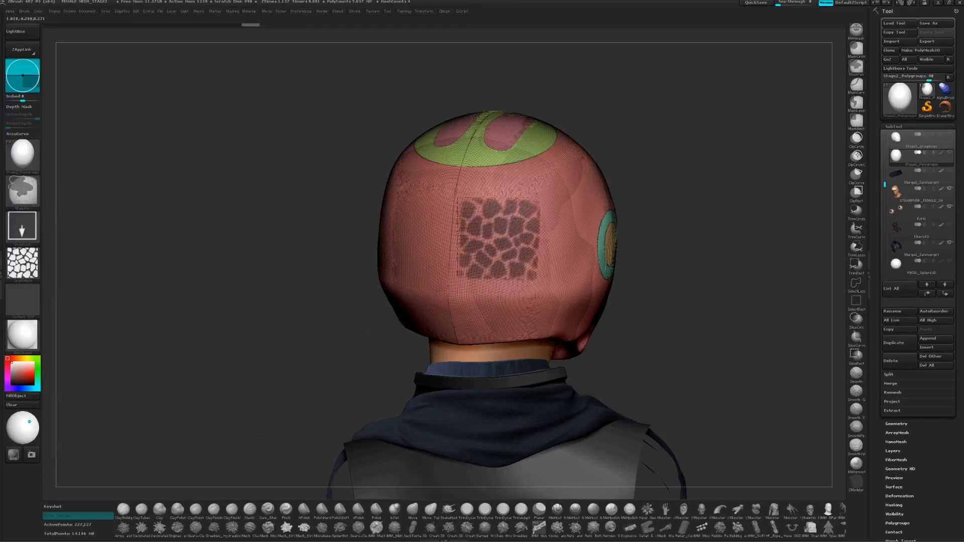
# Step: Sharpen the edges of the stone-pattern mask on the helmet's back two times
pyautogui.keyDown('ctrl'); pyautogui.moveTo(501, 244); pyautogui.dragTo(507, 299, button='right'); pyautogui.keyUp('ctrl')
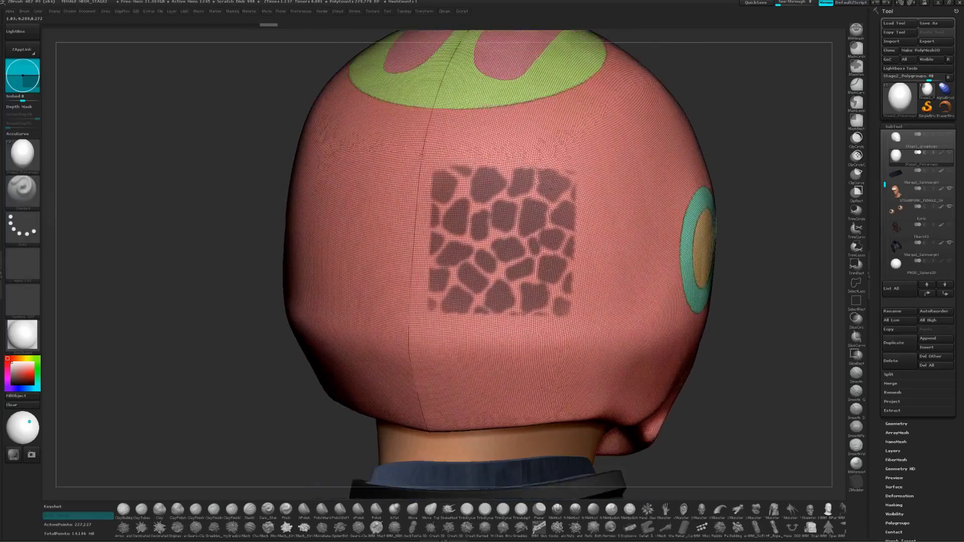
pyautogui.click(883, 505)
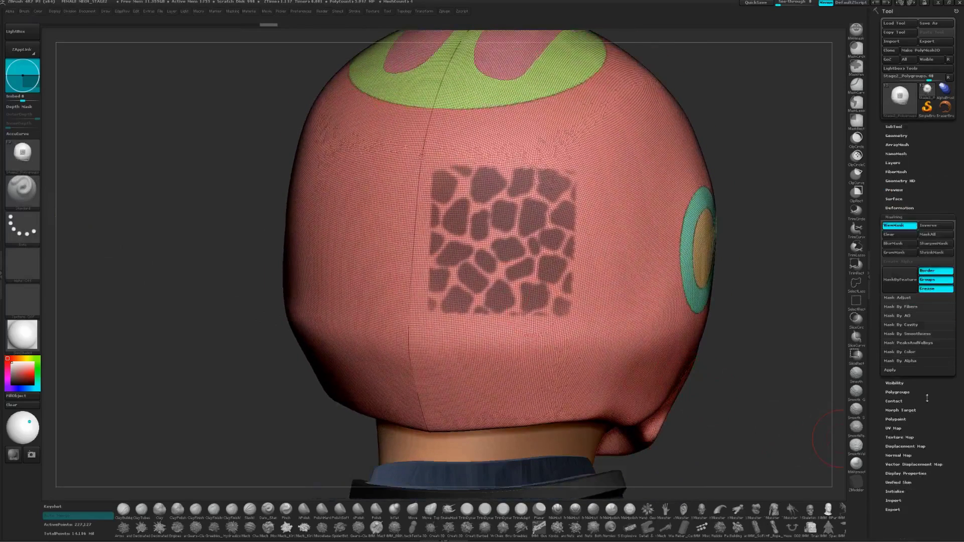
pyautogui.click(934, 243)
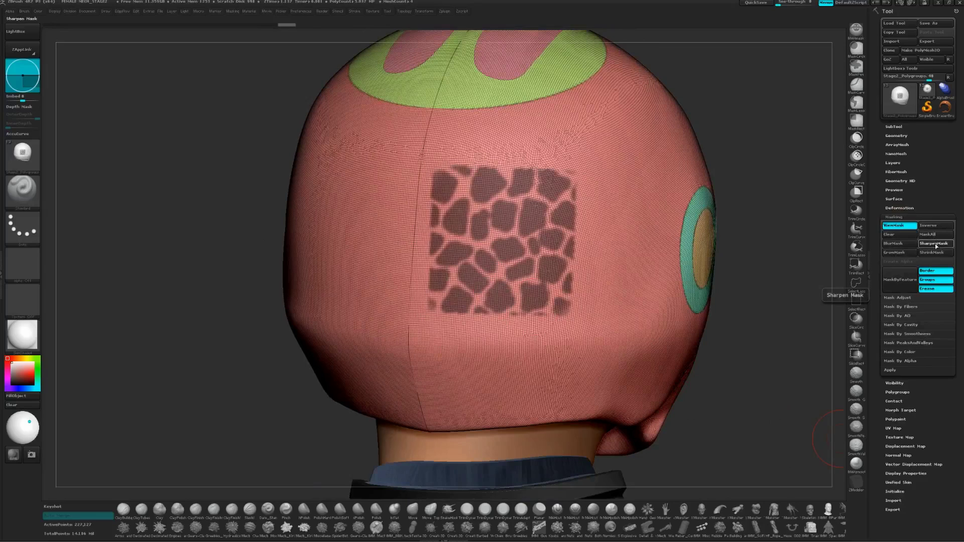
pyautogui.click(935, 243)
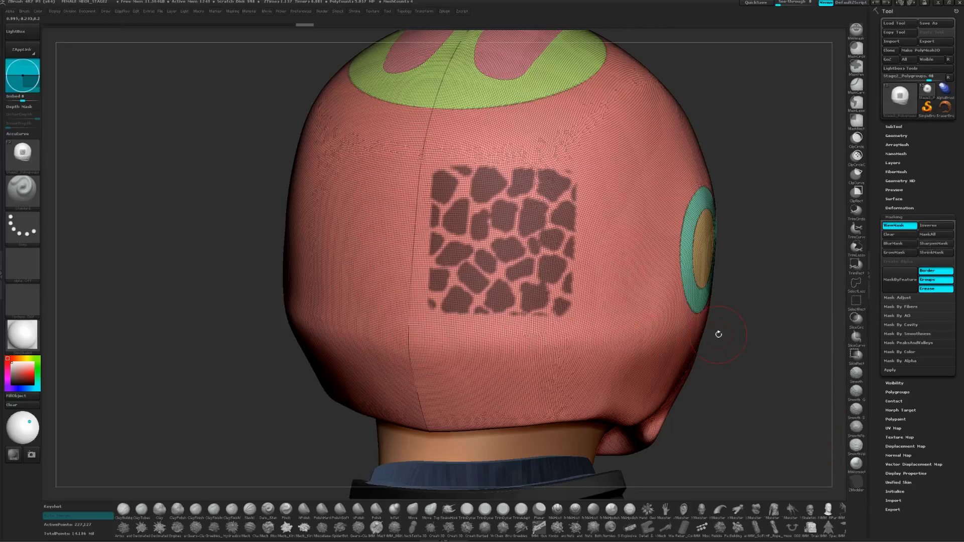
# Step: Turn the stone-pattern mask on the helmet's back into its own polygroup and smooth the jagged borders of the stones
pyautogui.hotkey('ctrl', 'w')
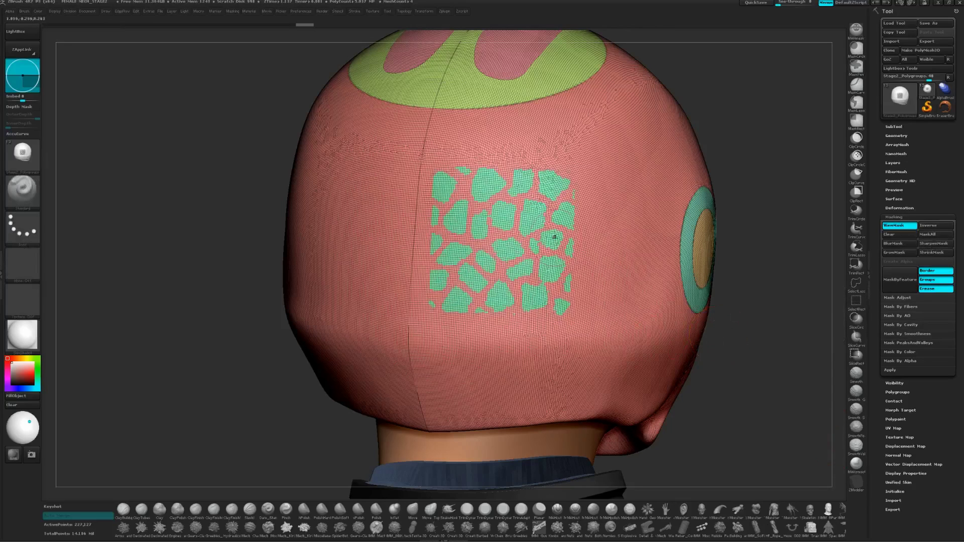
pyautogui.moveTo(471, 179)
pyautogui.keyDown('shift'); pyautogui.mouseDown()
pyautogui.moveTo(449, 180)
pyautogui.moveTo(441, 226)
pyautogui.moveTo(454, 296)
pyautogui.moveTo(546, 216)
pyautogui.moveTo(447, 206)
pyautogui.moveTo(464, 176)
pyautogui.moveTo(565, 206)
pyautogui.mouseUp(); pyautogui.keyUp('shift')
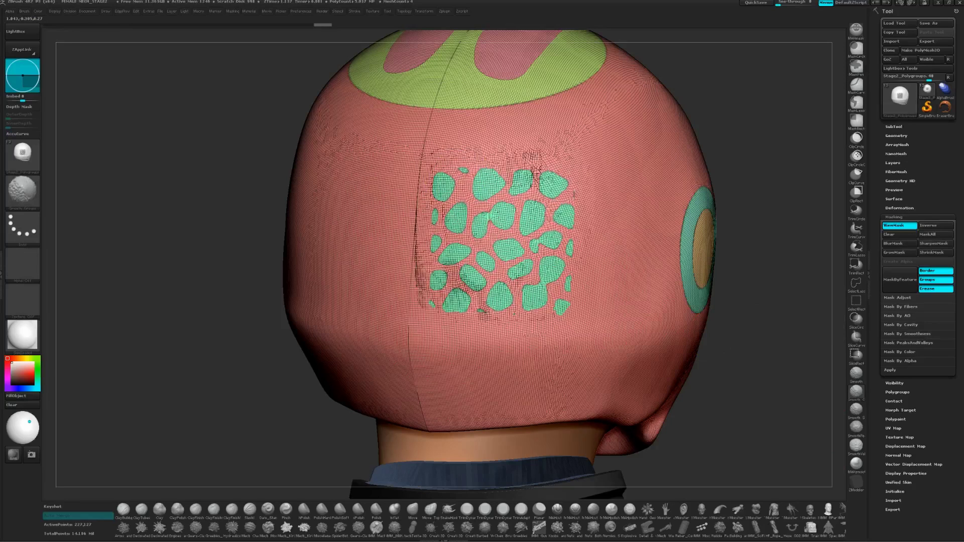
# Step: Mirror and weld the helmet so the stone polygroup is copied to the other half of the back
pyautogui.press('d')
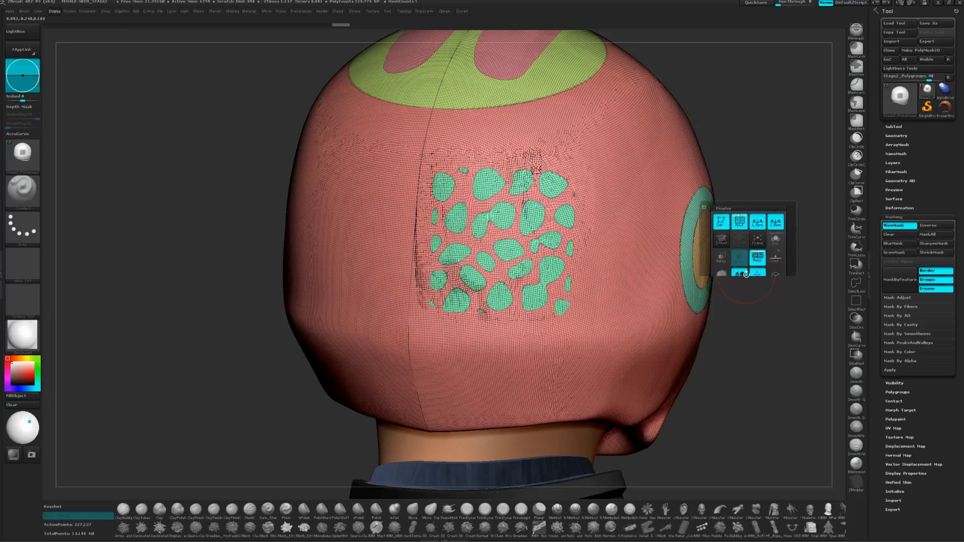
pyautogui.click(743, 389)
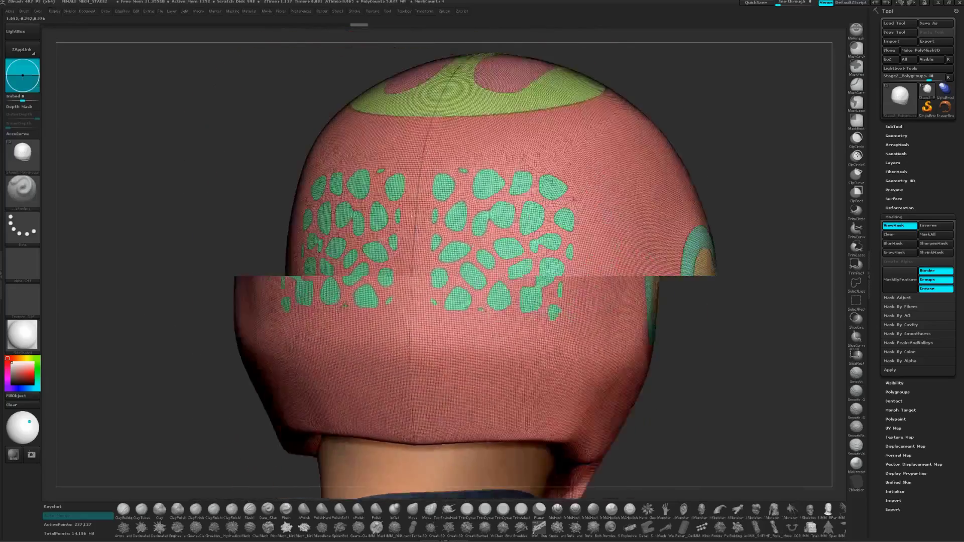
# Step: Slice a polygroup patch with SliceCurve around the stone pattern at the rear of the helmet
pyautogui.moveTo(628, 226); pyautogui.dragTo(443, 242, button='right')
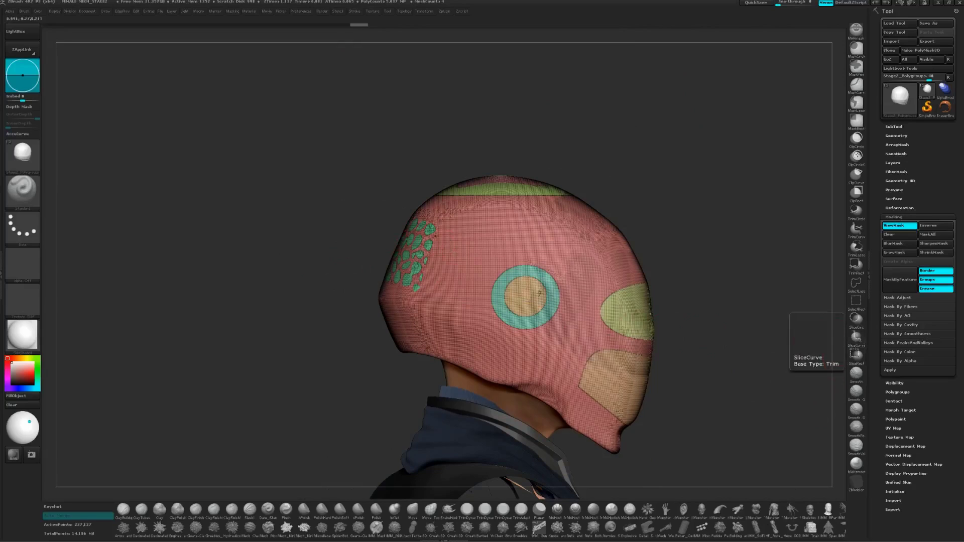
pyautogui.moveTo(392, 194)
pyautogui.keyDown('ctrl'); pyautogui.keyDown('shift'); pyautogui.mouseDown()
pyautogui.moveTo(421, 209)
pyautogui.moveTo(401, 291)
pyautogui.moveTo(424, 301)
pyautogui.moveTo(458, 221)
pyautogui.moveTo(405, 201)
pyautogui.mouseUp(); pyautogui.keyUp('shift'); pyautogui.keyUp('ctrl')
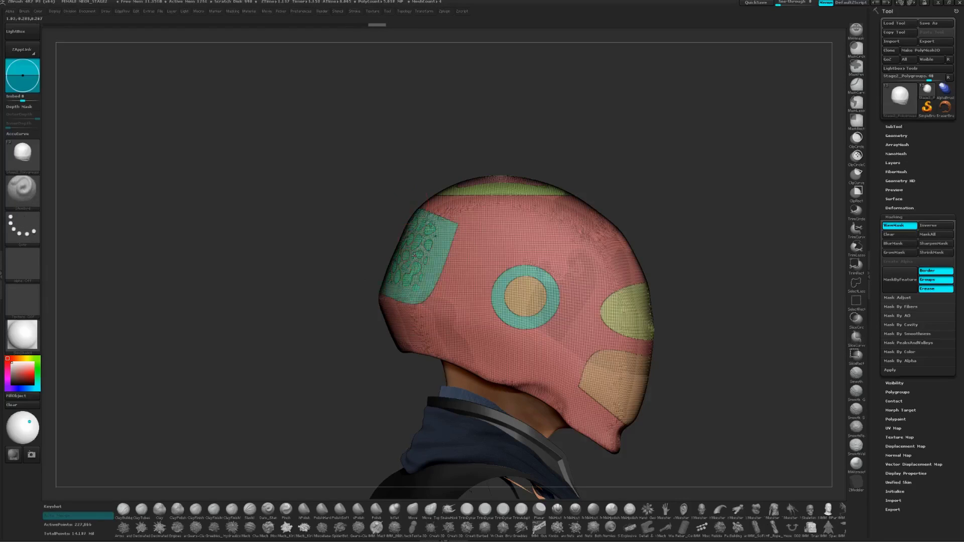
pyautogui.moveTo(341, 206); pyautogui.dragTo(405, 233)
pyautogui.keyDown('ctrl'); pyautogui.moveTo(404, 232); pyautogui.dragTo(402, 277, button='right'); pyautogui.keyUp('ctrl')
pyautogui.moveTo(402, 276); pyautogui.dragTo(344, 277)
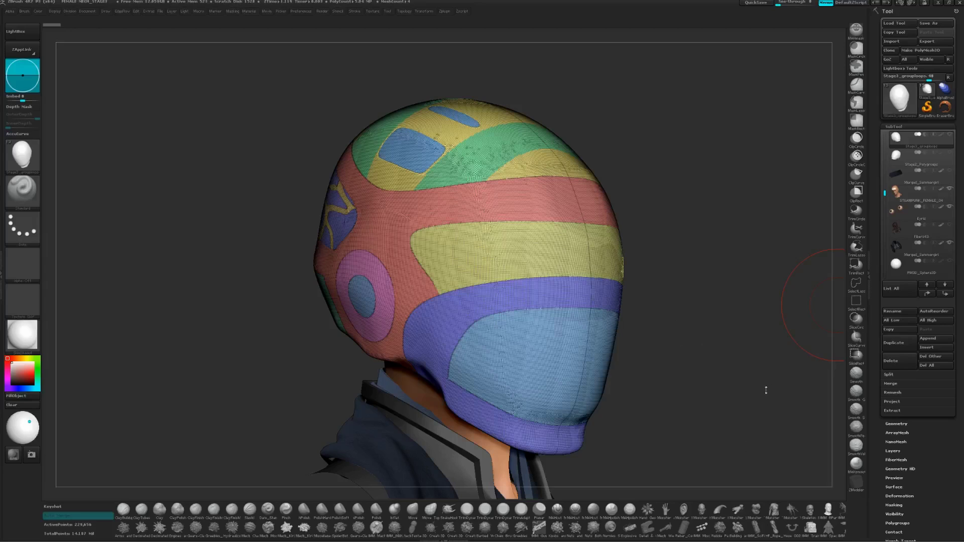
# Step: Hide the polyframe and run Panel Loops on the helmet's polygroups with a thickness of 0.001
pyautogui.click(889, 424)
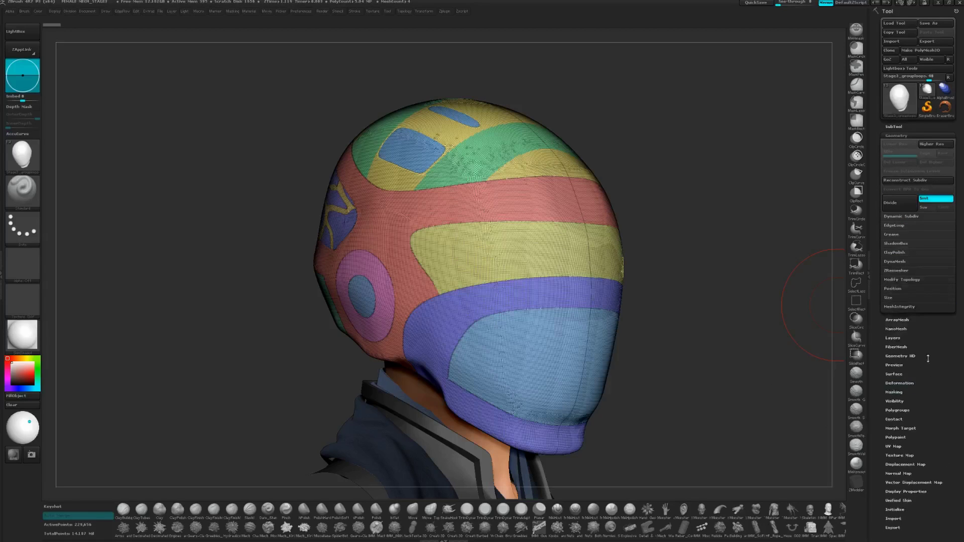
pyautogui.click(903, 225)
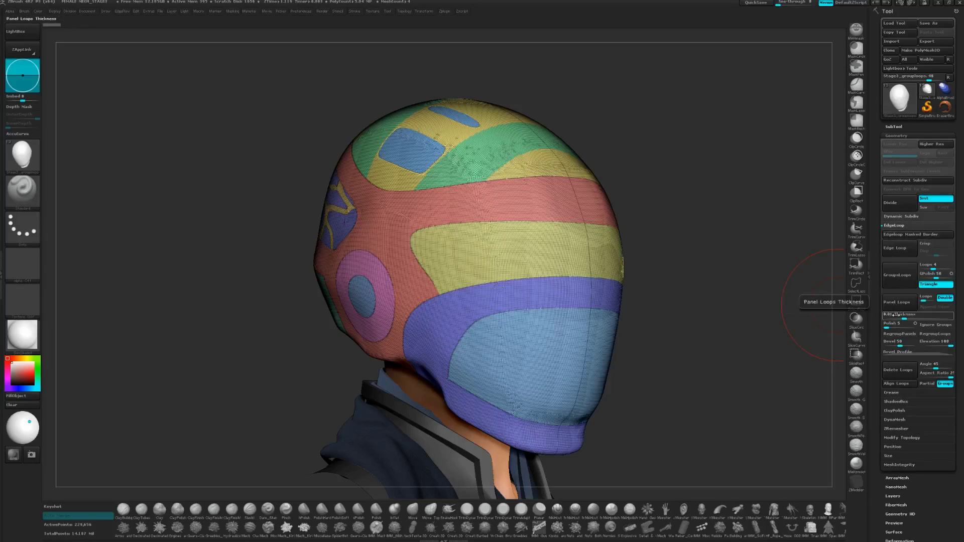
pyautogui.click(890, 314)
pyautogui.press('Return')
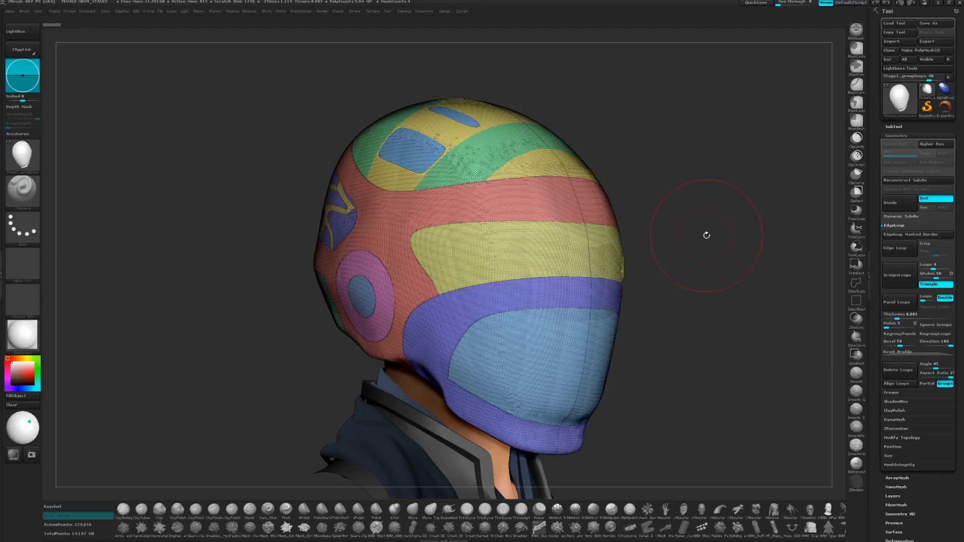
pyautogui.rightClick(707, 237)
pyautogui.click(703, 225)
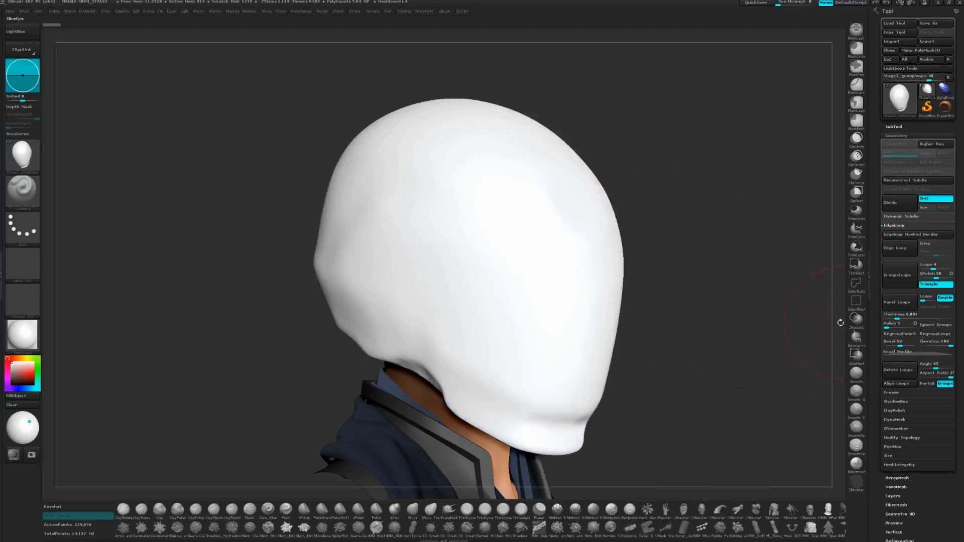
pyautogui.click(887, 303)
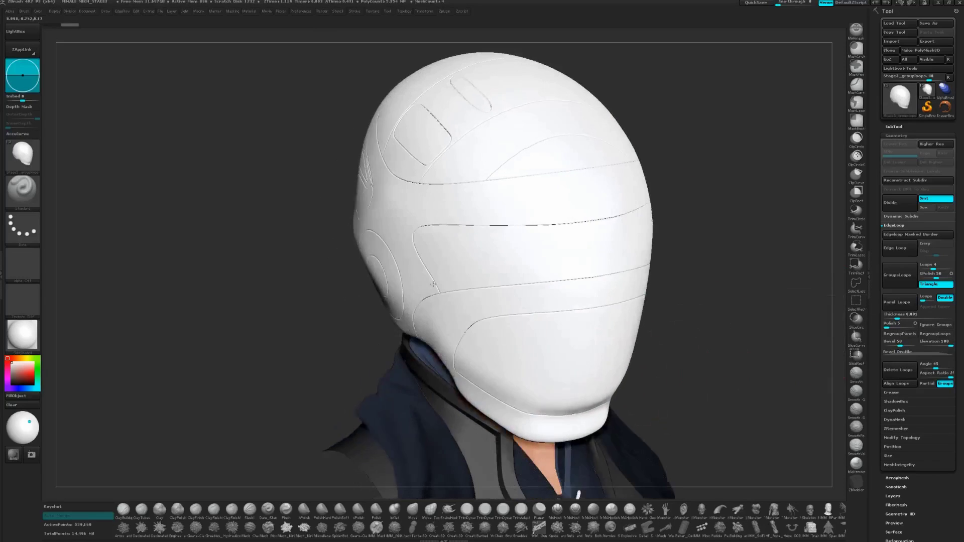
pyautogui.moveTo(433, 284)
pyautogui.mouseDown(button='right')
pyautogui.moveTo(420, 287)
pyautogui.moveTo(445, 271)
pyautogui.mouseUp(button='right')
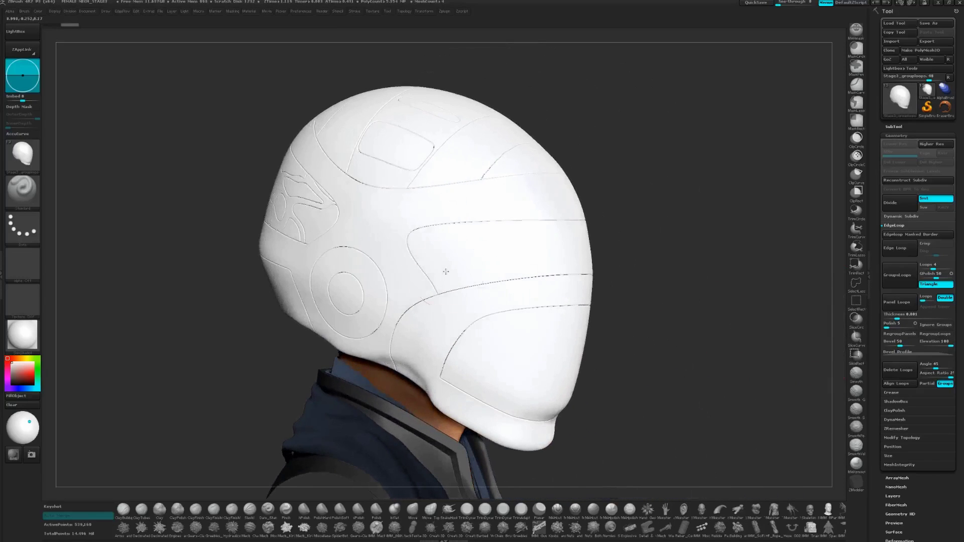
# Step: Pull the lower face panel away from the surrounding shell with the Move Topological brush
pyautogui.click(436, 511)
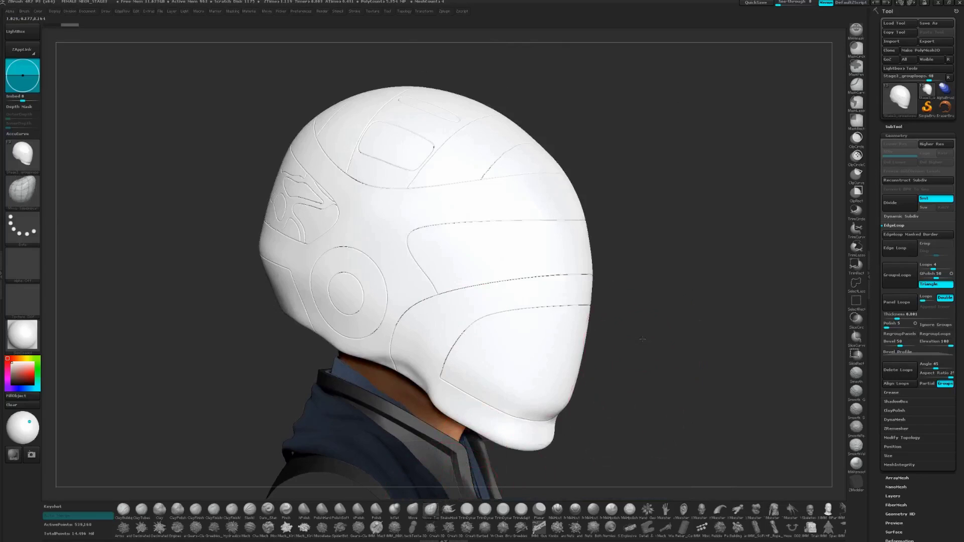
pyautogui.press('space')
pyautogui.moveTo(643, 341); pyautogui.dragTo(647, 340)
pyautogui.moveTo(455, 362); pyautogui.dragTo(468, 382)
pyautogui.moveTo(462, 381)
pyautogui.mouseDown(button='right')
pyautogui.moveTo(482, 368)
pyautogui.moveTo(517, 369)
pyautogui.moveTo(474, 346)
pyautogui.mouseUp(button='right')
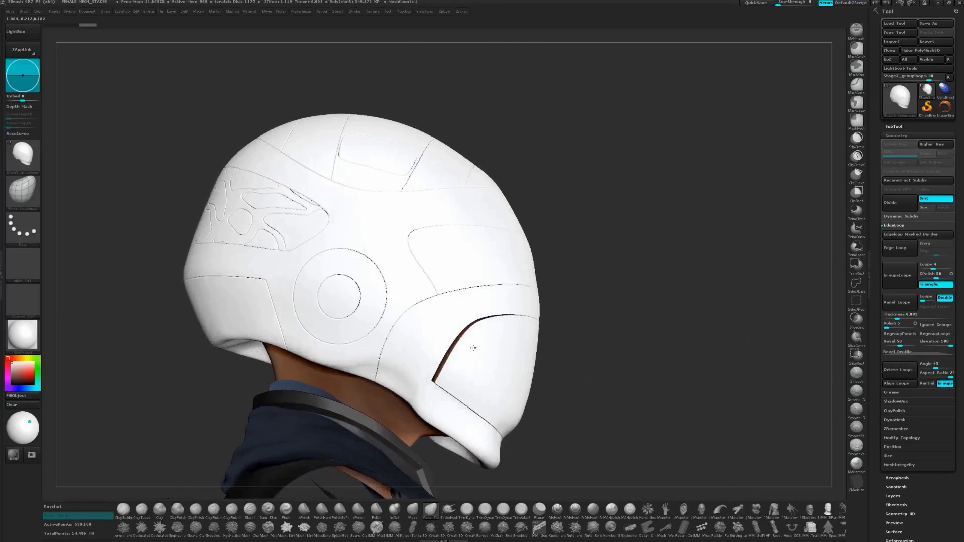
pyautogui.moveTo(449, 378); pyautogui.dragTo(441, 369)
pyautogui.moveTo(518, 333); pyautogui.dragTo(530, 313)
pyautogui.moveTo(530, 312); pyautogui.dragTo(511, 355, button='right')
pyautogui.moveTo(512, 398); pyautogui.dragTo(517, 417)
pyautogui.moveTo(485, 381)
pyautogui.mouseDown(button='right')
pyautogui.moveTo(500, 375)
pyautogui.moveTo(475, 385)
pyautogui.moveTo(487, 381)
pyautogui.mouseUp(button='right')
pyautogui.moveTo(487, 381); pyautogui.dragTo(487, 380)
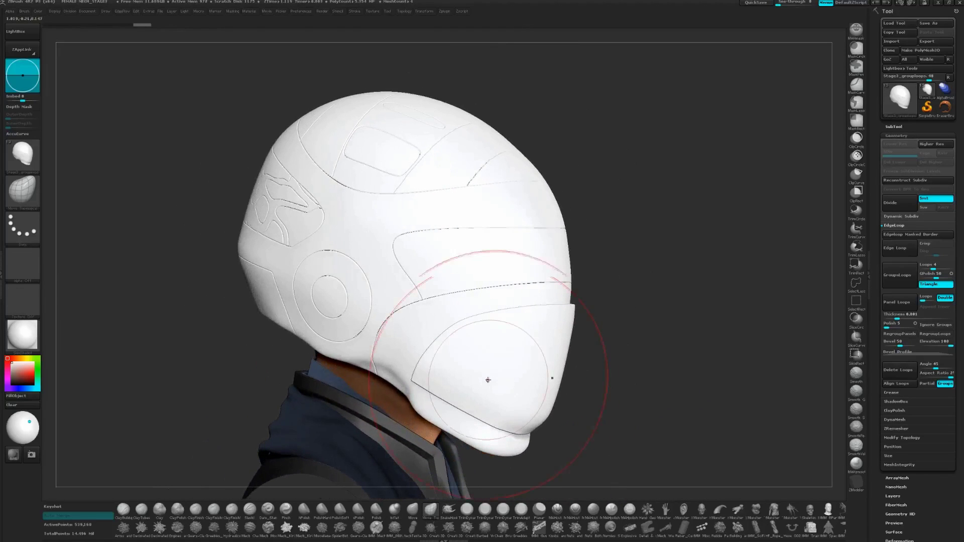
# Step: Undo the panel moves and the Panel Loops, and show the polyframe on the helmet again
pyautogui.moveTo(143, 25); pyautogui.dragTo(59, 24)
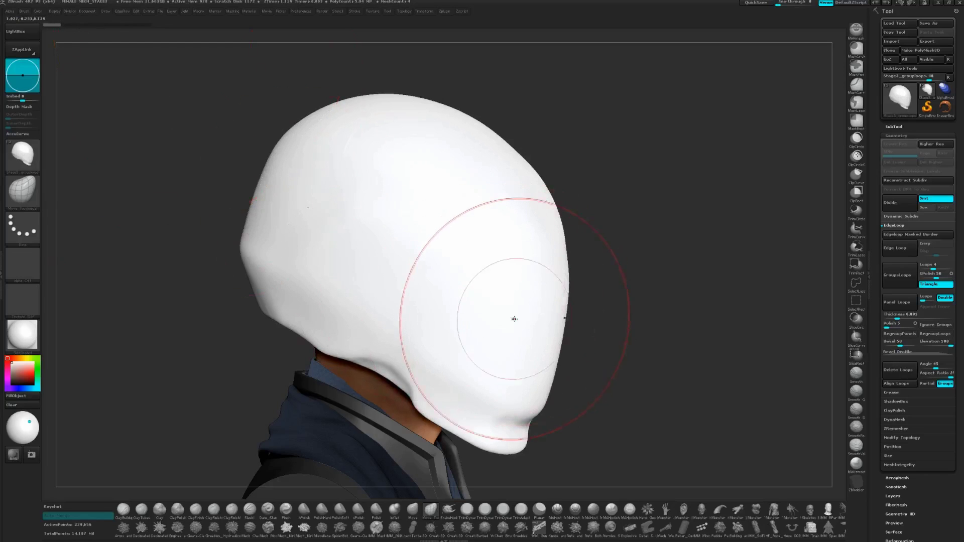
pyautogui.press('space')
pyautogui.click(654, 225)
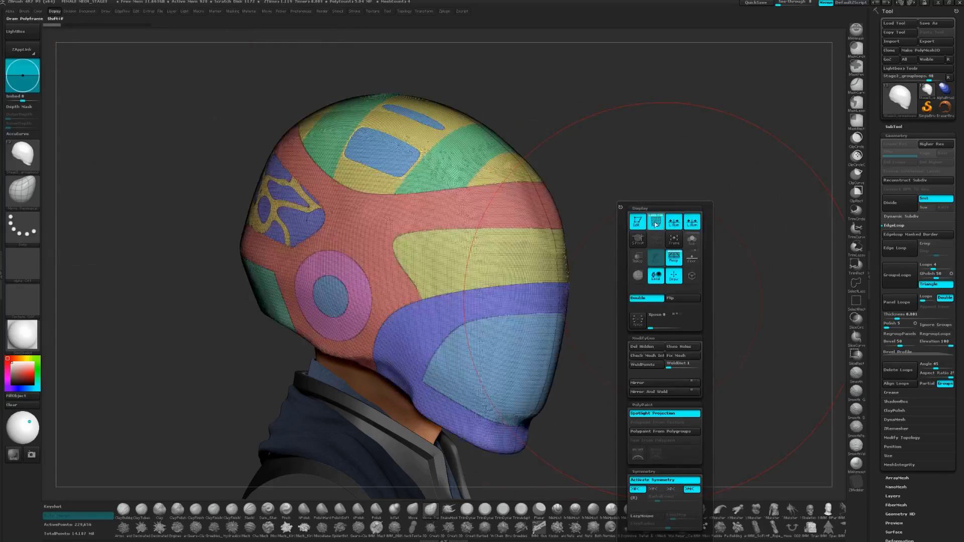
# Step: Insert edge loops around all polygroups with GroupsLoops, using 4 loops, GPolish 50 and the Triangle option off
pyautogui.moveTo(472, 326); pyautogui.dragTo(402, 356, button='right')
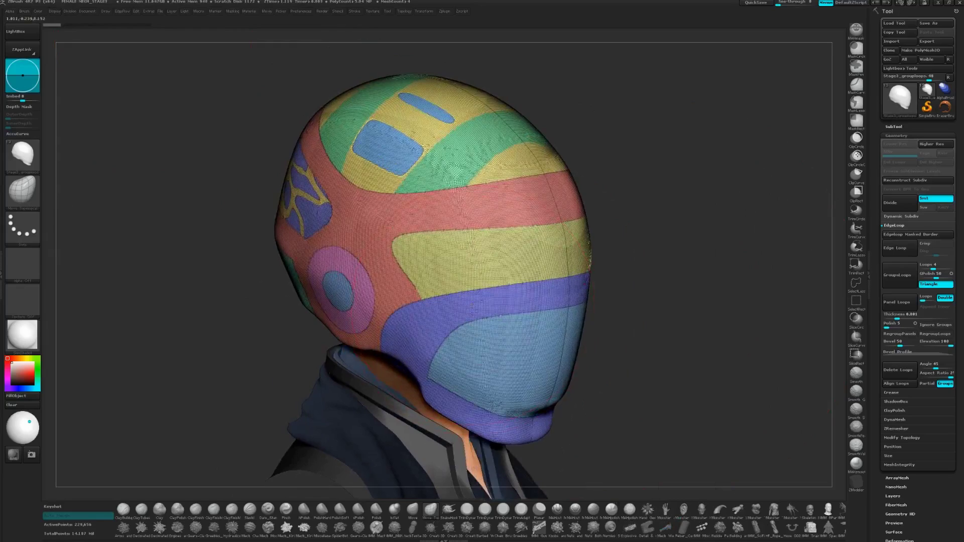
pyautogui.keyDown('ctrl'); pyautogui.moveTo(831, 411); pyautogui.dragTo(830, 412, button='right'); pyautogui.keyUp('ctrl')
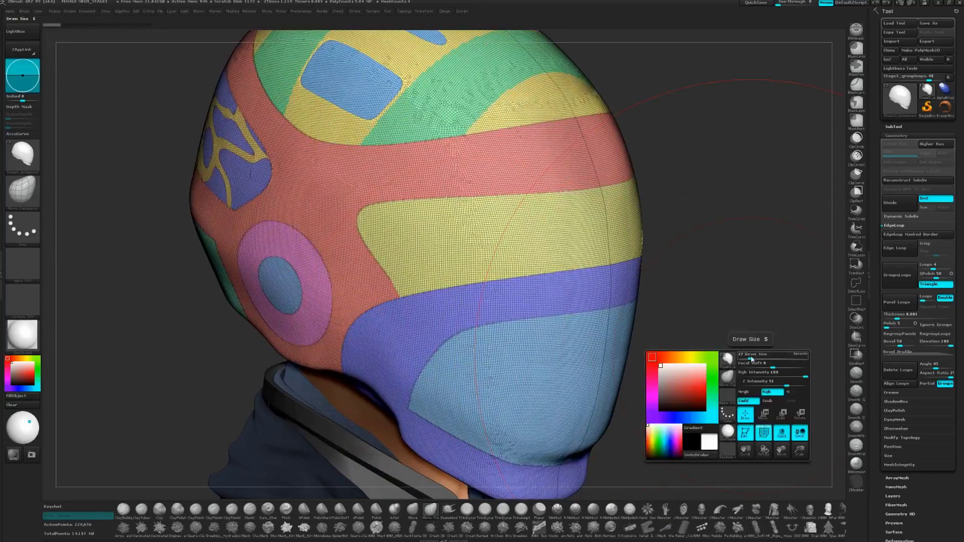
pyautogui.press('space')
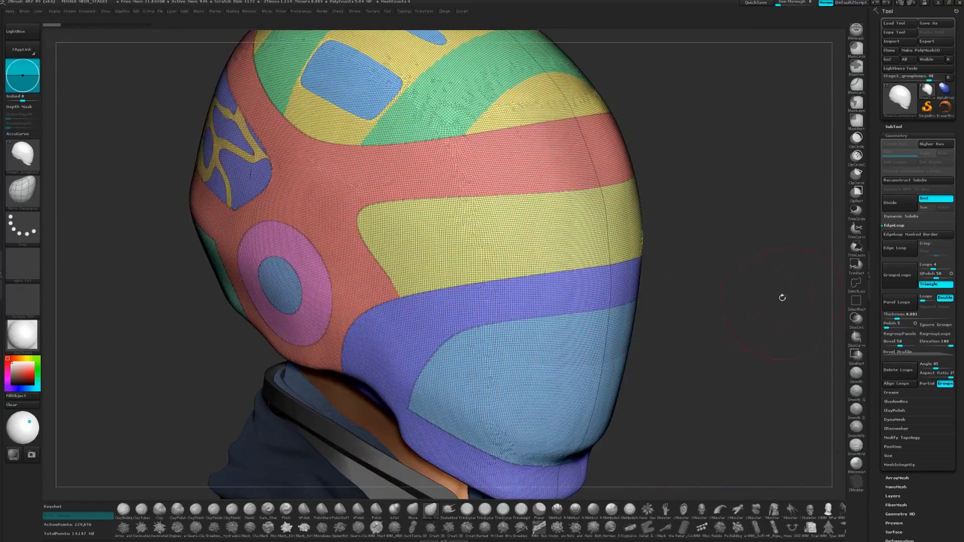
pyautogui.click(934, 285)
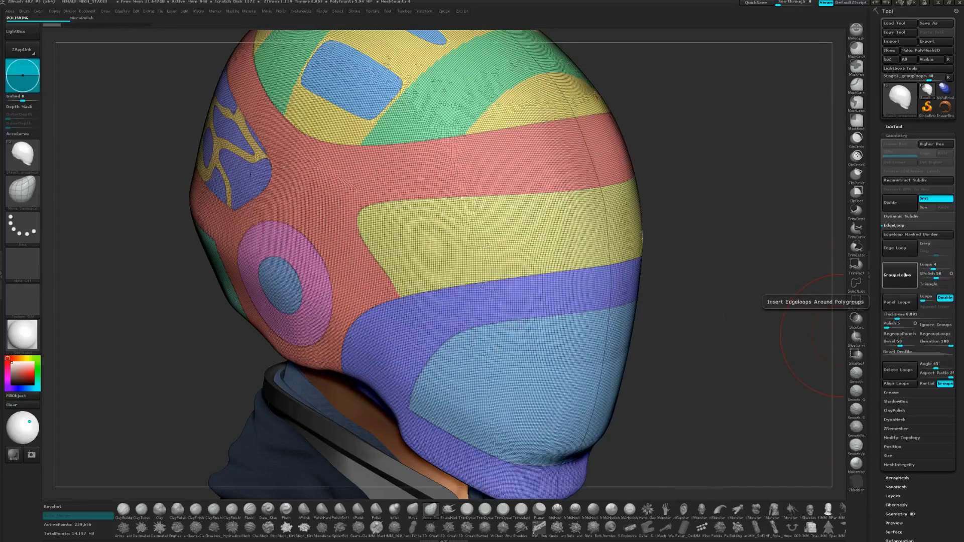
pyautogui.click(898, 275)
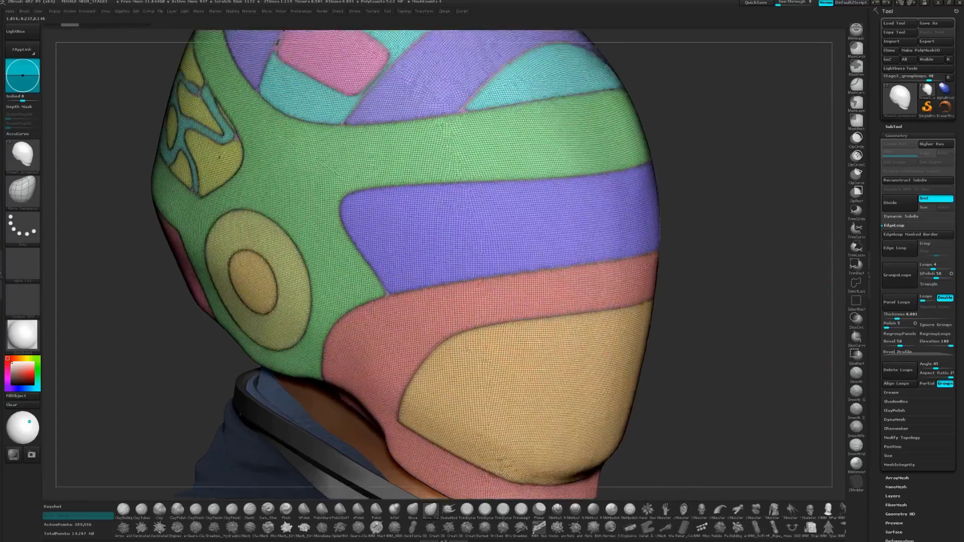
pyautogui.keyDown('ctrl'); pyautogui.moveTo(503, 322); pyautogui.dragTo(532, 400, button='right'); pyautogui.keyUp('ctrl')
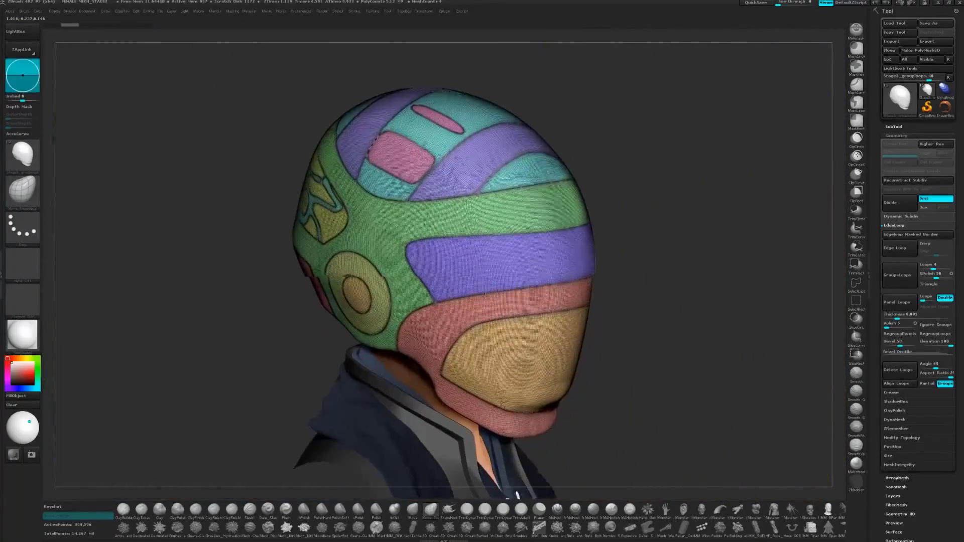
pyautogui.moveTo(444, 259); pyautogui.dragTo(466, 276, button='right')
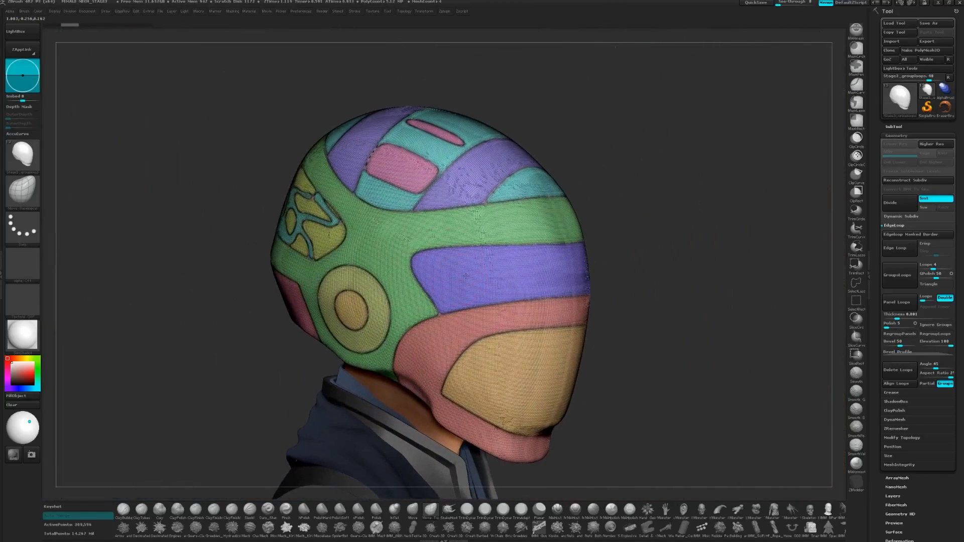
# Step: Dock the Brush palette beside the canvas and set Mask By Polygroups to 100 in its auto masking settings
pyautogui.click(2, 256)
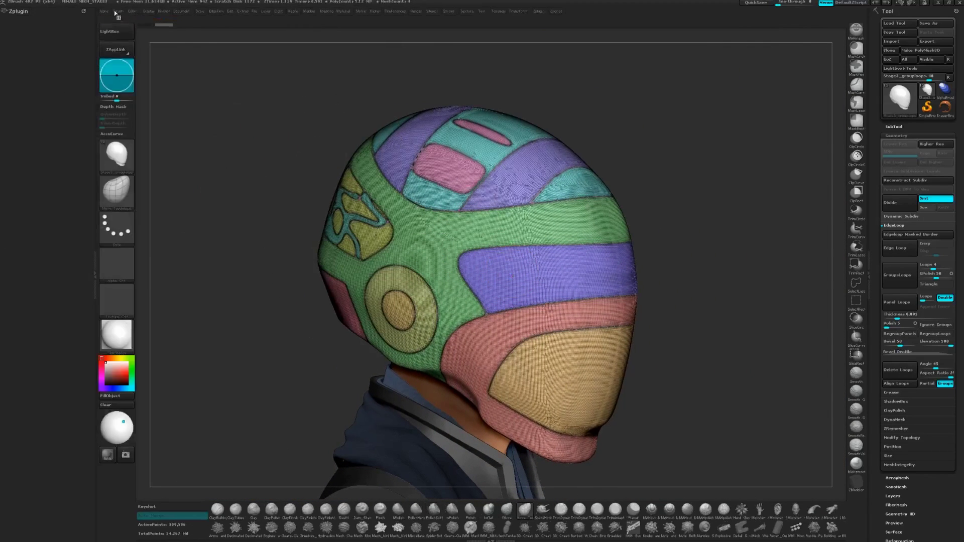
pyautogui.click(117, 11)
pyautogui.moveTo(116, 22); pyautogui.dragTo(48, 40)
pyautogui.scroll(-4, 74, 385)
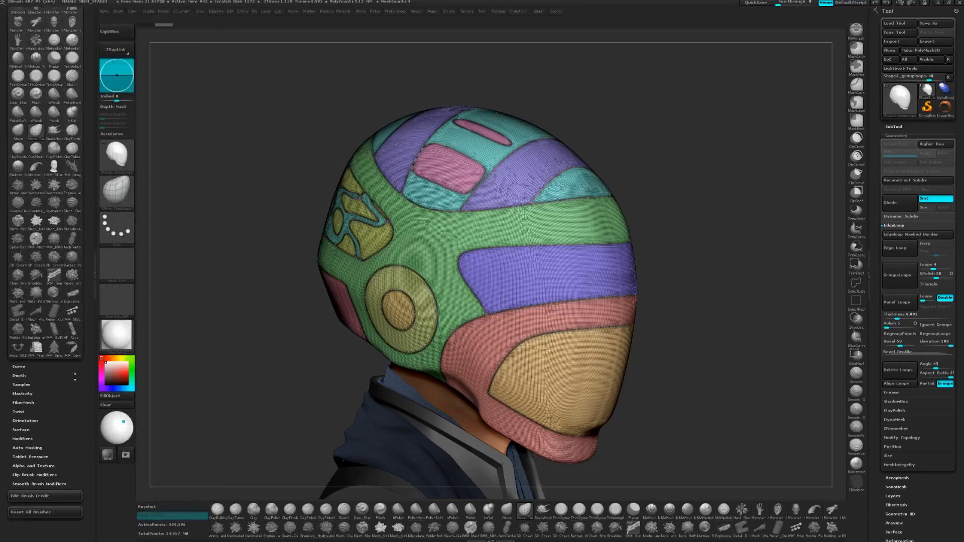
pyautogui.click(42, 347)
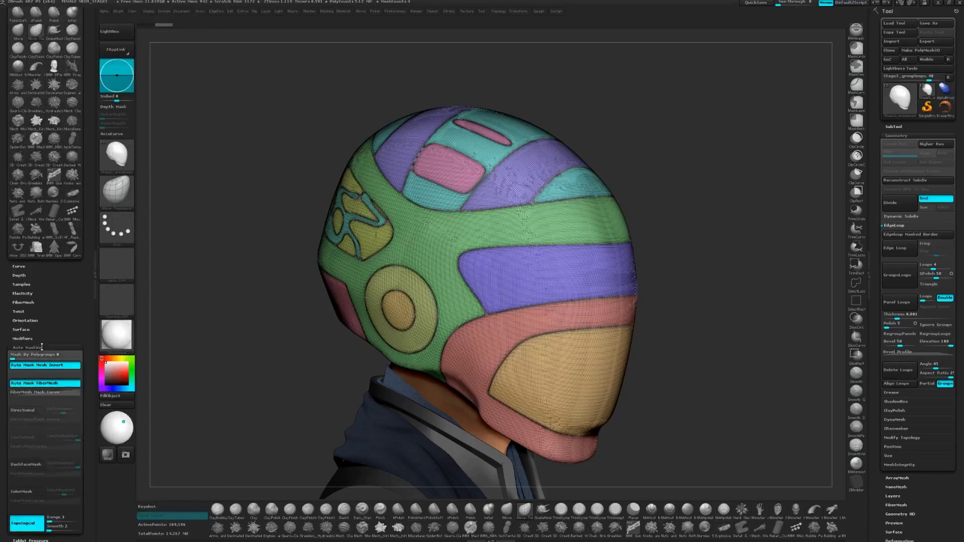
pyautogui.scroll(-5, 72, 321)
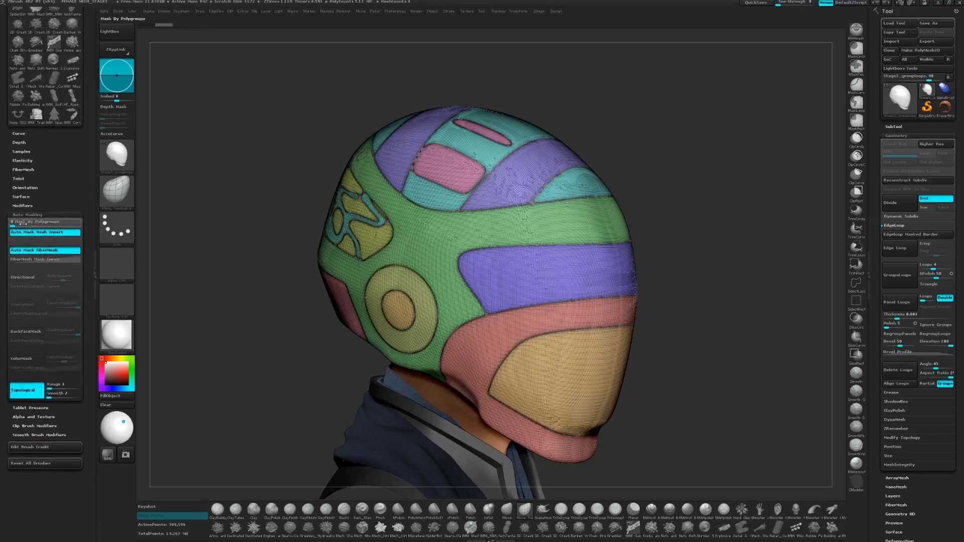
pyautogui.moveTo(14, 225); pyautogui.dragTo(36, 225)
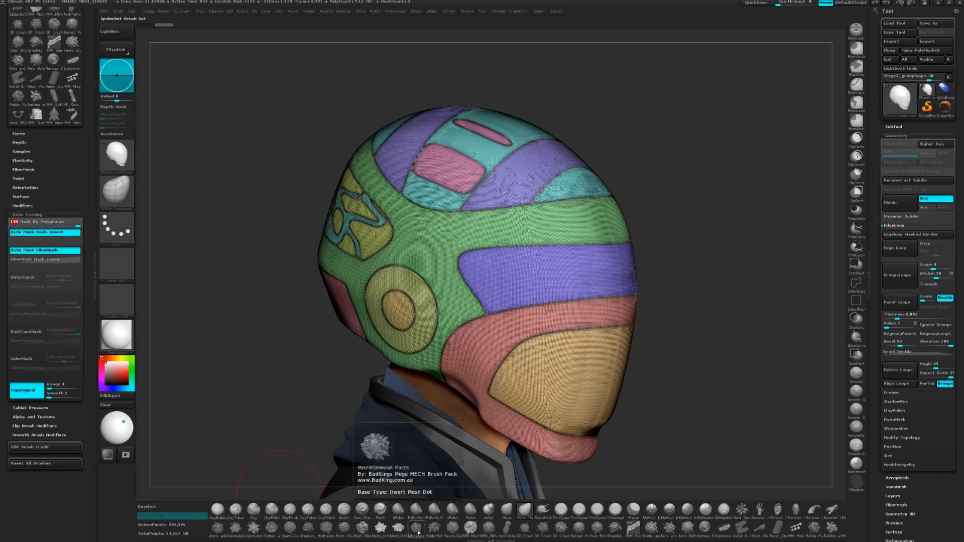
# Step: Hide the polyframe and pull the helmet's face polygroups outward into stepped forehead, visor and jaw panels with the Move brush
pyautogui.click(507, 514)
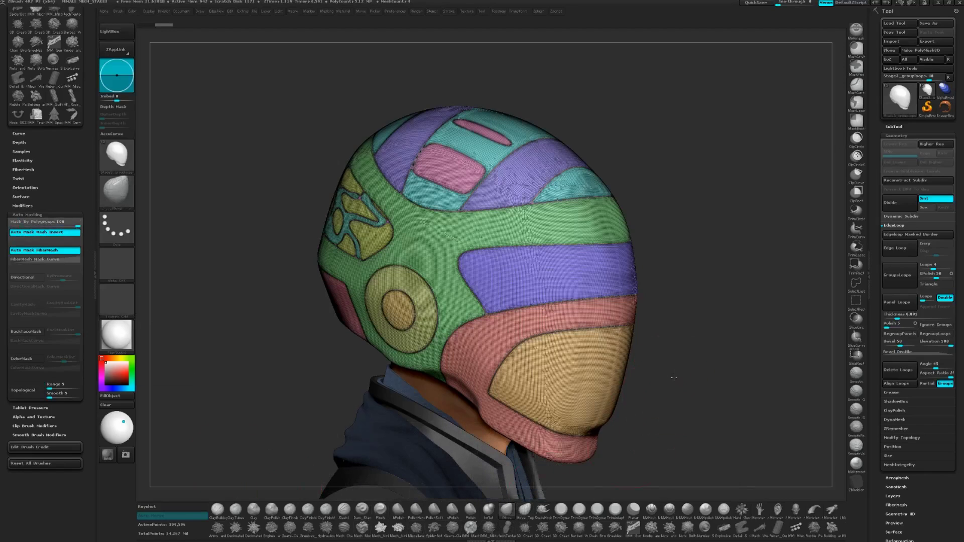
pyautogui.press('space')
pyautogui.press('d')
pyautogui.click(683, 223)
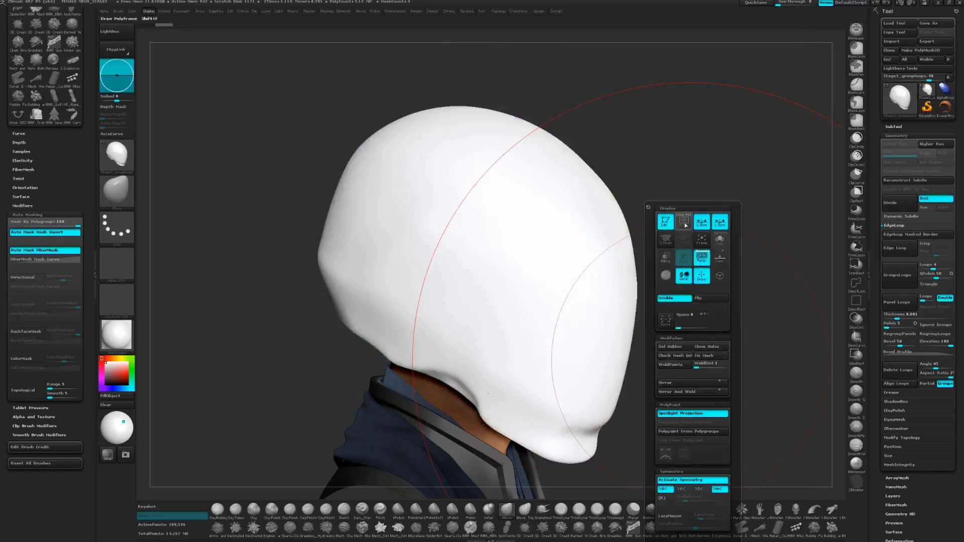
pyautogui.moveTo(650, 351)
pyautogui.mouseDown()
pyautogui.moveTo(582, 362)
pyautogui.moveTo(635, 375)
pyautogui.moveTo(613, 379)
pyautogui.mouseUp()
pyautogui.moveTo(553, 403); pyautogui.dragTo(561, 401)
pyautogui.moveTo(642, 346); pyautogui.dragTo(592, 328)
pyautogui.moveTo(618, 292); pyautogui.dragTo(615, 292)
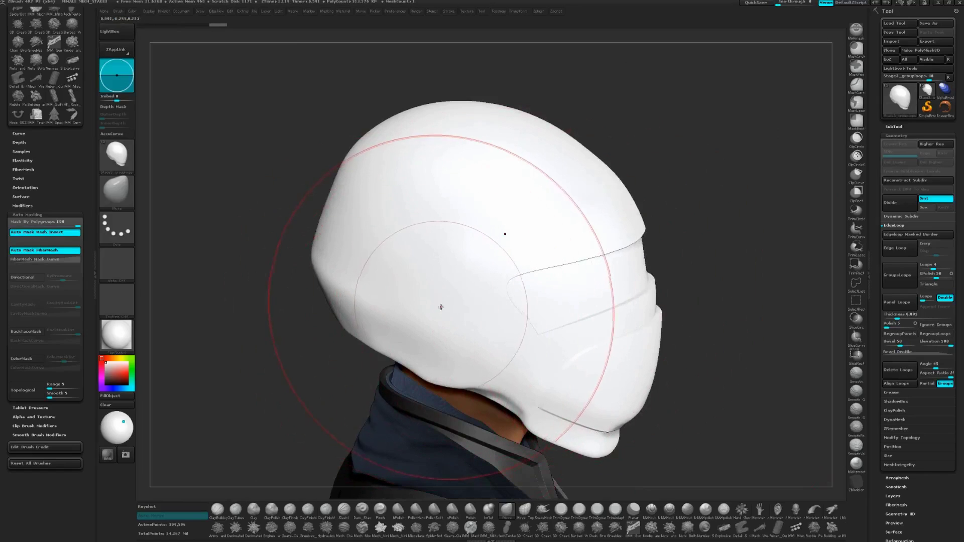
# Step: Move the circular ear polygroups so the outer ring is raised and the centre disc is offset from it
pyautogui.moveTo(456, 326); pyautogui.dragTo(461, 335)
pyautogui.keyDown('alt'); pyautogui.moveTo(430, 260); pyautogui.dragTo(478, 303, button='right'); pyautogui.keyUp('alt')
pyautogui.moveTo(356, 280); pyautogui.dragTo(410, 279, button='right')
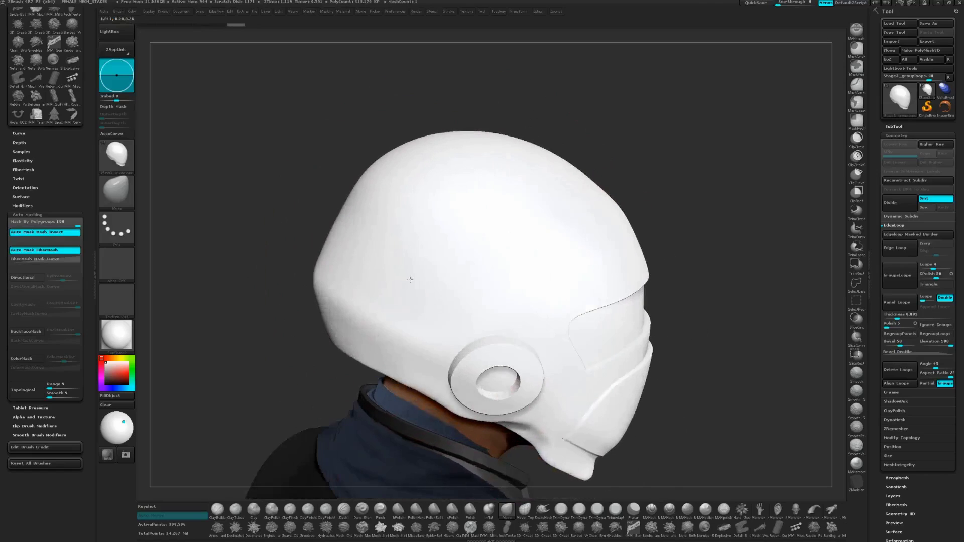
# Step: Offset the crack-pattern polygroups at the back of the helmet and pull the lower rear panel outward as a raised guard
pyautogui.click(383, 263)
pyautogui.moveTo(369, 258); pyautogui.dragTo(371, 260)
pyautogui.moveTo(414, 277); pyautogui.dragTo(375, 284, button='right')
pyautogui.moveTo(366, 322); pyautogui.dragTo(398, 326)
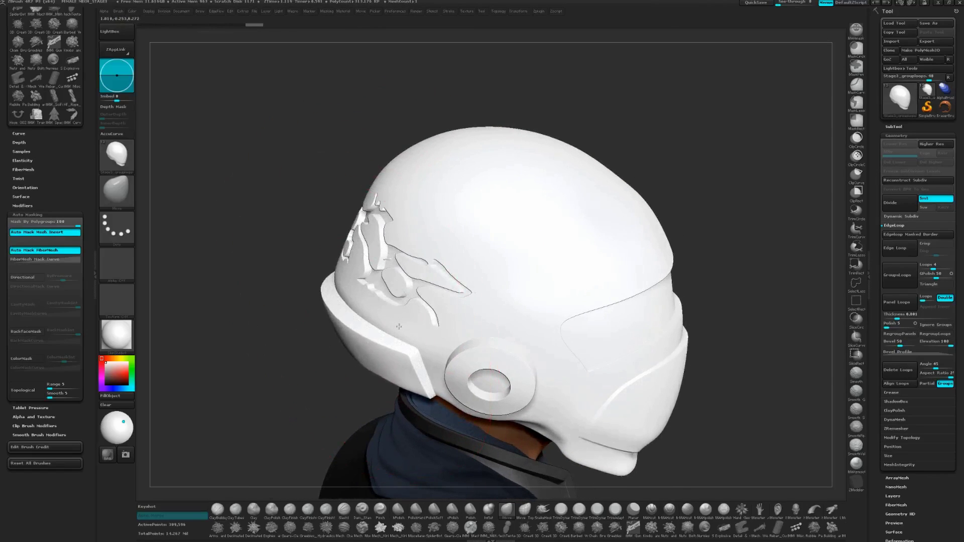
# Step: Raise the crown polygroups into stepped panels across the helmet's top with the Move brush and show the polyframe
pyautogui.keyDown('alt'); pyautogui.moveTo(464, 215); pyautogui.dragTo(434, 256, button='right'); pyautogui.keyUp('alt')
pyautogui.moveTo(431, 253); pyautogui.dragTo(429, 231)
pyautogui.moveTo(532, 269); pyautogui.dragTo(527, 278)
pyautogui.moveTo(547, 306); pyautogui.dragTo(553, 277, button='right')
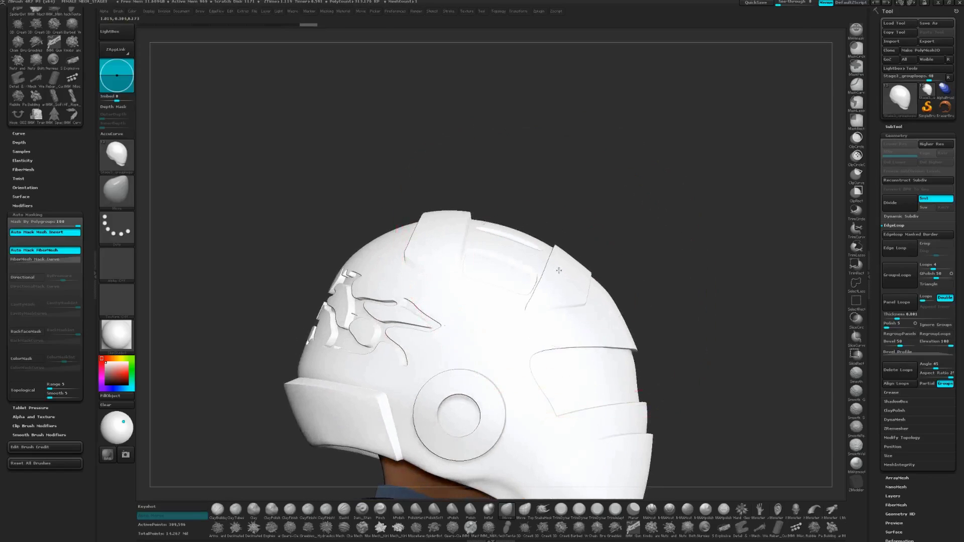
pyautogui.press('space')
pyautogui.click(594, 225)
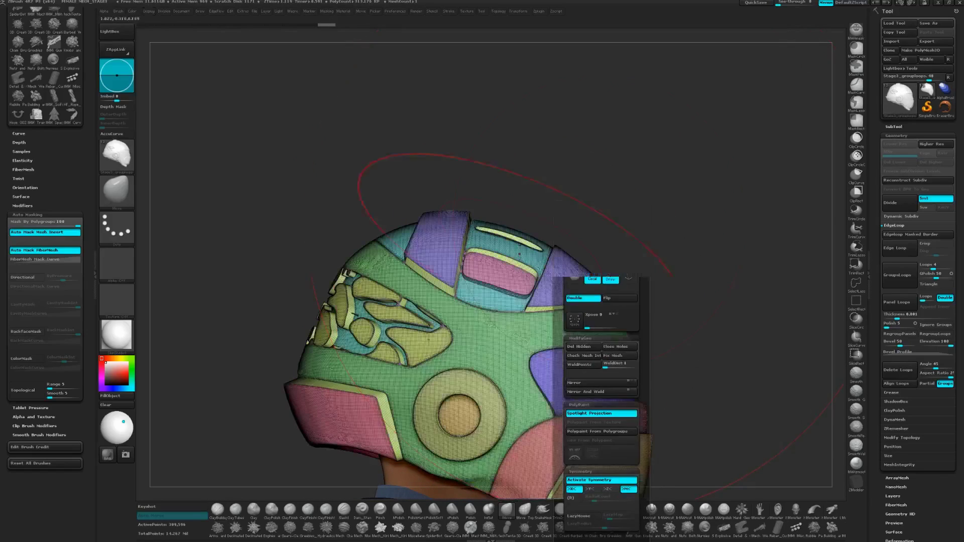
# Step: Hide the orange front mask polygroup over the mouth and delete the hidden geometry to open the lower face
pyautogui.moveTo(519, 253); pyautogui.dragTo(496, 269, button='right')
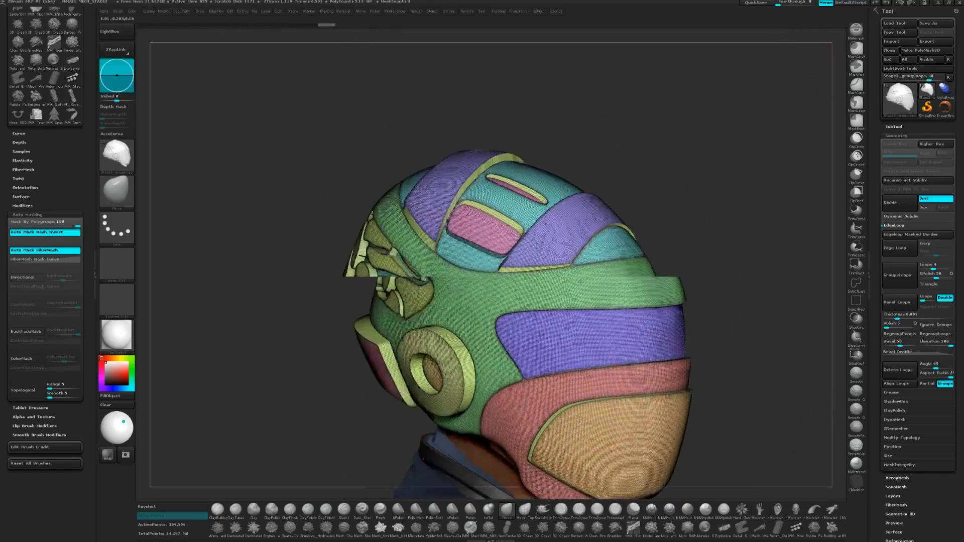
pyautogui.moveTo(510, 279); pyautogui.dragTo(495, 173)
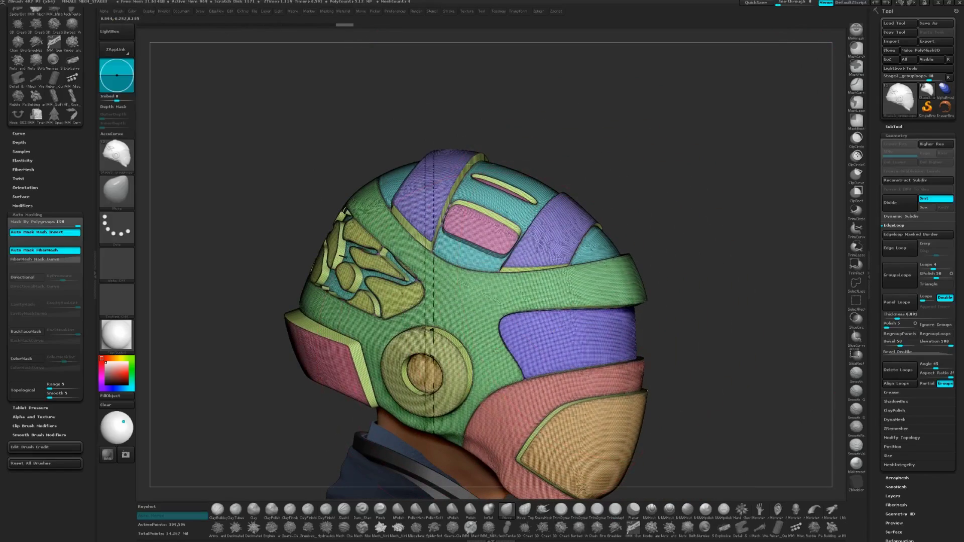
pyautogui.keyDown('alt'); pyautogui.moveTo(500, 358); pyautogui.dragTo(477, 295, button='right'); pyautogui.keyUp('alt')
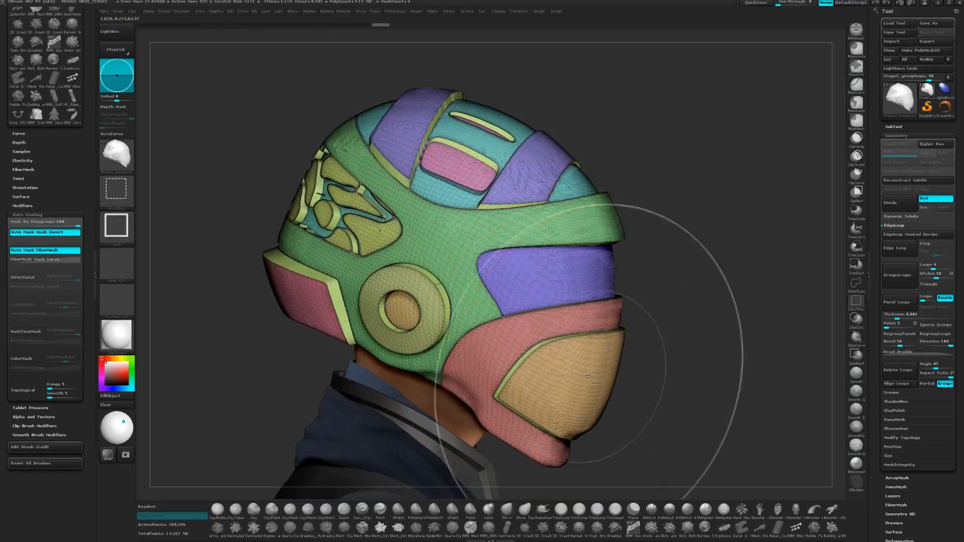
pyautogui.keyDown('ctrl'); pyautogui.keyDown('shift'); pyautogui.click(569, 382); pyautogui.keyUp('shift'); pyautogui.keyUp('ctrl')
pyautogui.keyDown('ctrl'); pyautogui.keyDown('shift'); pyautogui.click(568, 382); pyautogui.keyUp('shift'); pyautogui.keyUp('ctrl')
pyautogui.keyDown('ctrl'); pyautogui.keyDown('shift'); pyautogui.moveTo(703, 334); pyautogui.dragTo(647, 364); pyautogui.keyUp('shift'); pyautogui.keyUp('ctrl')
pyautogui.press('2')
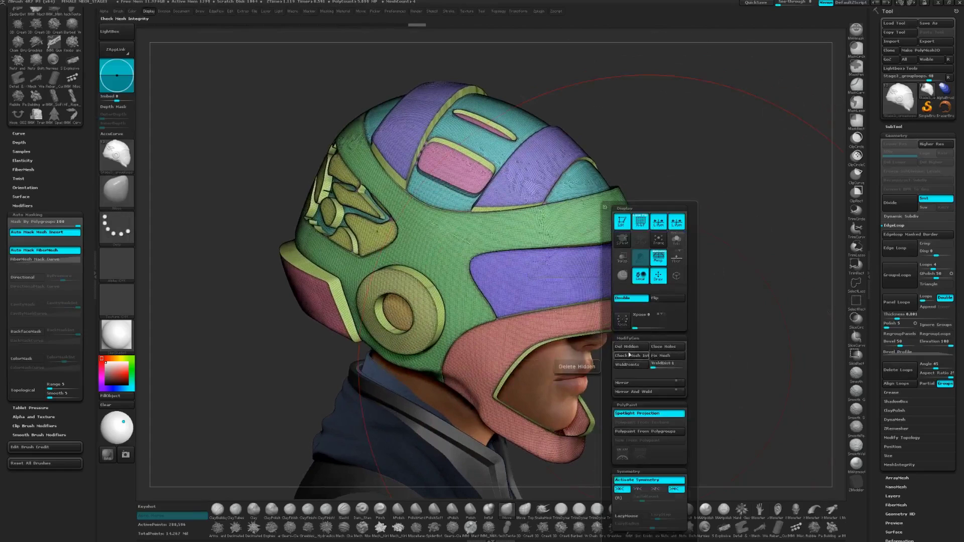
pyautogui.click(629, 352)
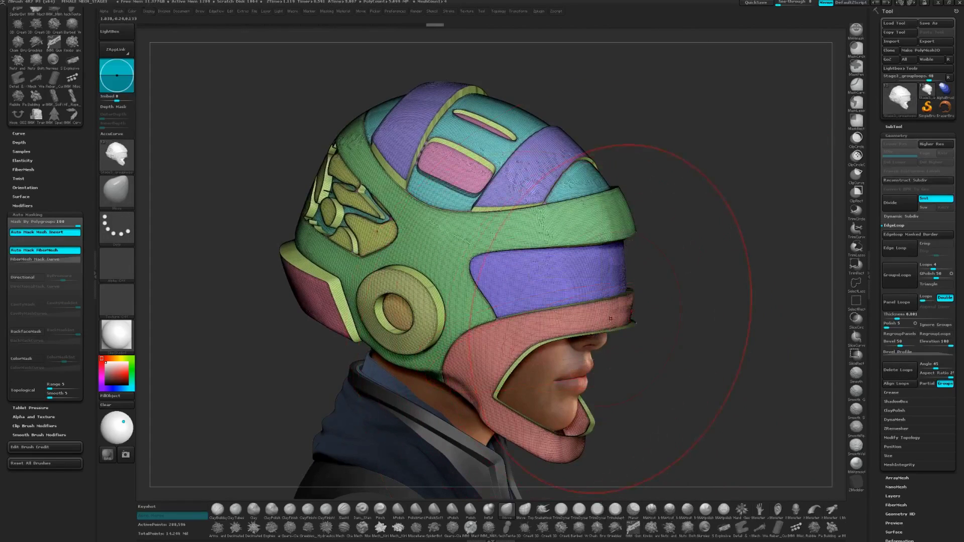
# Step: Move the red jaw guard polygroup to offset its upper edge and chin from the neighbouring panels
pyautogui.moveTo(613, 319); pyautogui.dragTo(620, 319)
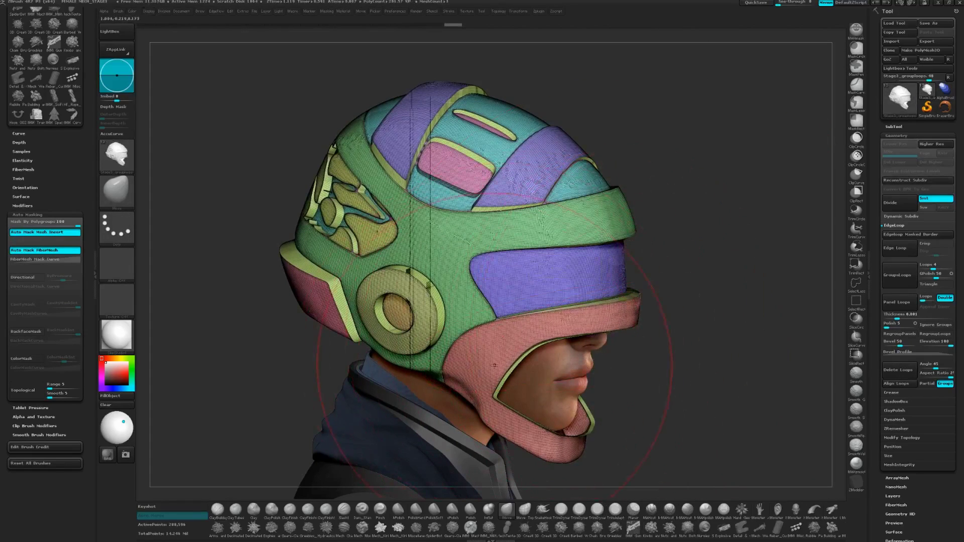
pyautogui.moveTo(494, 365); pyautogui.dragTo(491, 368)
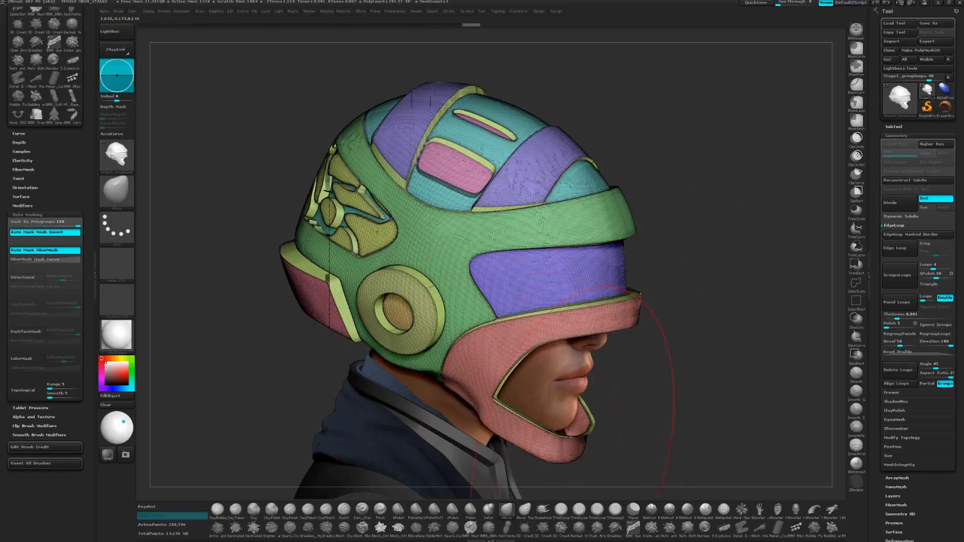
pyautogui.moveTo(571, 457); pyautogui.dragTo(574, 447)
pyautogui.moveTo(637, 436); pyautogui.dragTo(280, 363)
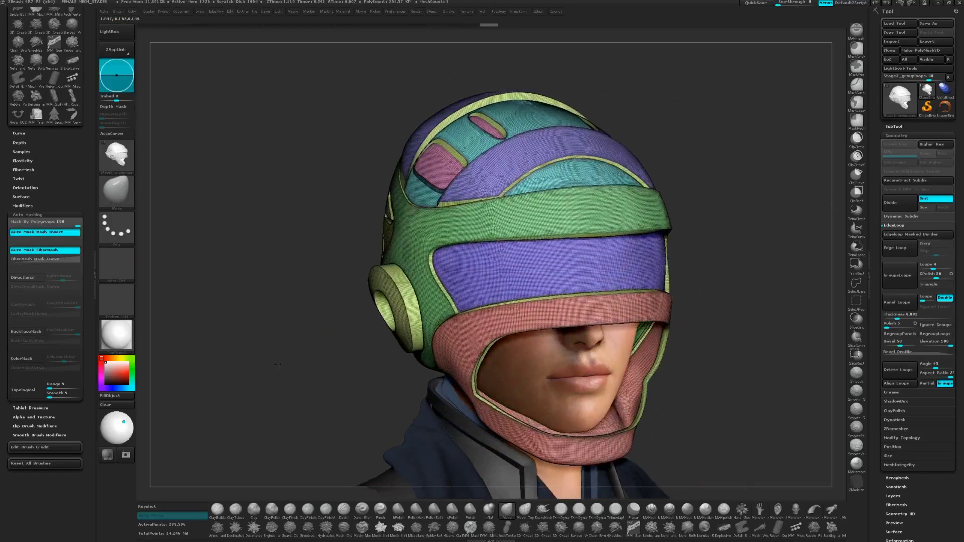
# Step: Set Mask By Polygroups to 0 and reshape the jaw guard's sides and chin around the face opening
pyautogui.moveTo(35, 223); pyautogui.dragTo(31, 223)
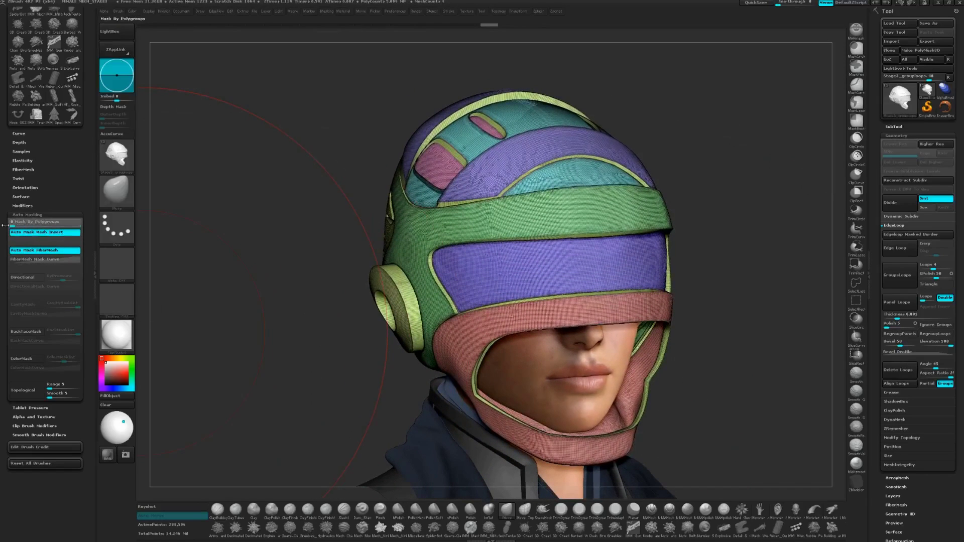
pyautogui.moveTo(460, 347); pyautogui.dragTo(452, 346, button='right')
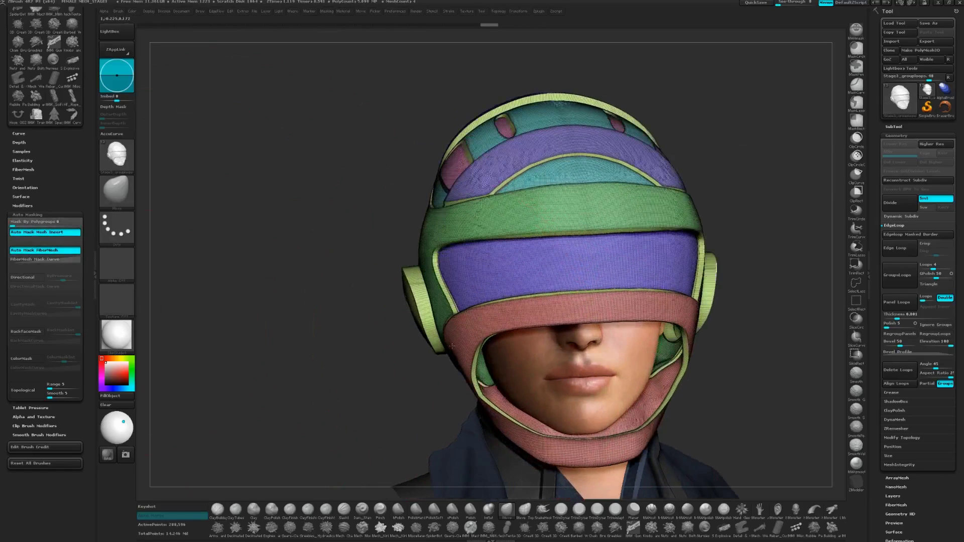
pyautogui.moveTo(461, 357); pyautogui.dragTo(477, 358)
pyautogui.moveTo(509, 400); pyautogui.dragTo(585, 379, button='right')
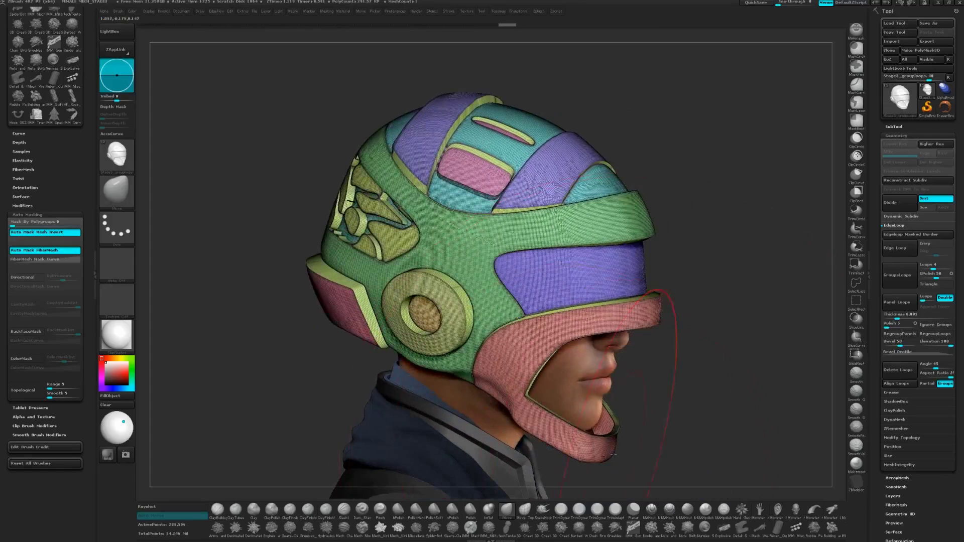
pyautogui.moveTo(614, 454); pyautogui.dragTo(593, 435)
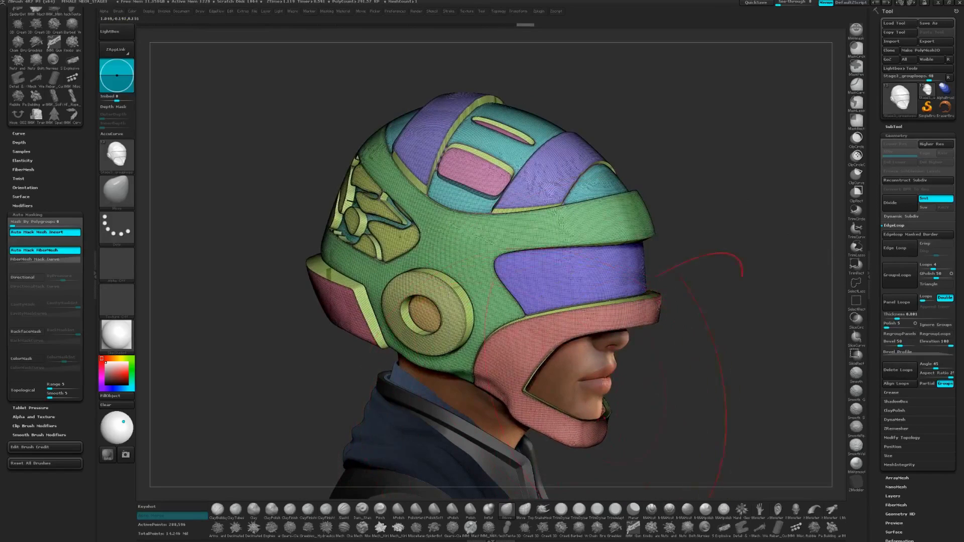
pyautogui.moveTo(530, 410)
pyautogui.mouseDown(button='right')
pyautogui.moveTo(638, 331)
pyautogui.moveTo(631, 325)
pyautogui.mouseUp(button='right')
pyautogui.moveTo(632, 325); pyautogui.dragTo(631, 331)
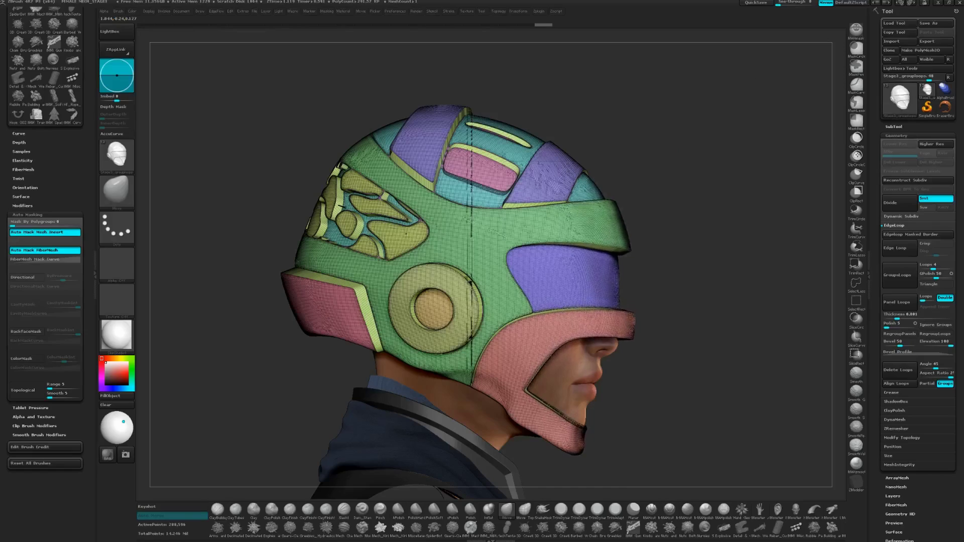
pyautogui.moveTo(583, 328)
pyautogui.mouseDown(button='right')
pyautogui.moveTo(526, 326)
pyautogui.moveTo(531, 345)
pyautogui.mouseUp(button='right')
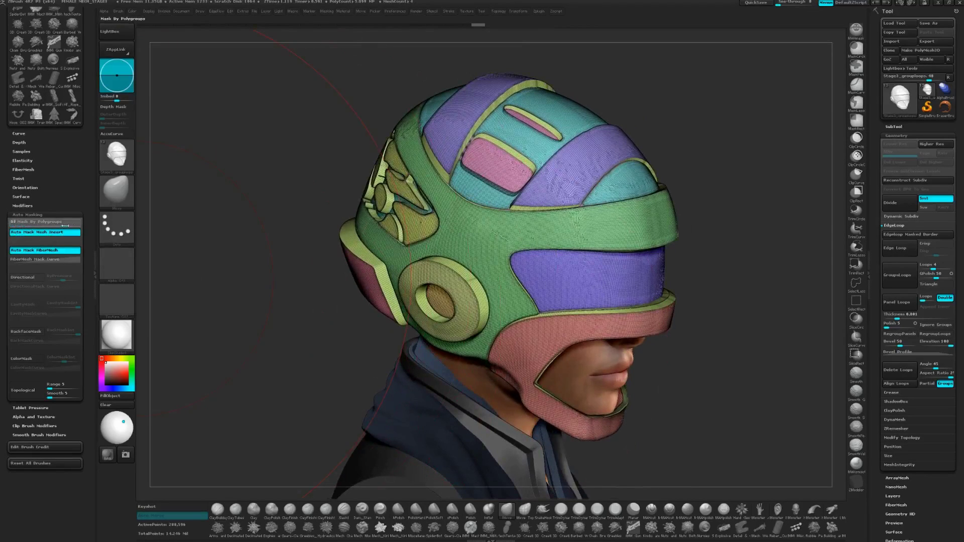
# Step: Set Mask By Polygroups back to 100 and move the circular ear ring polygroup outward from the helmet's side
pyautogui.moveTo(84, 226); pyautogui.dragTo(85, 226)
pyautogui.press('space')
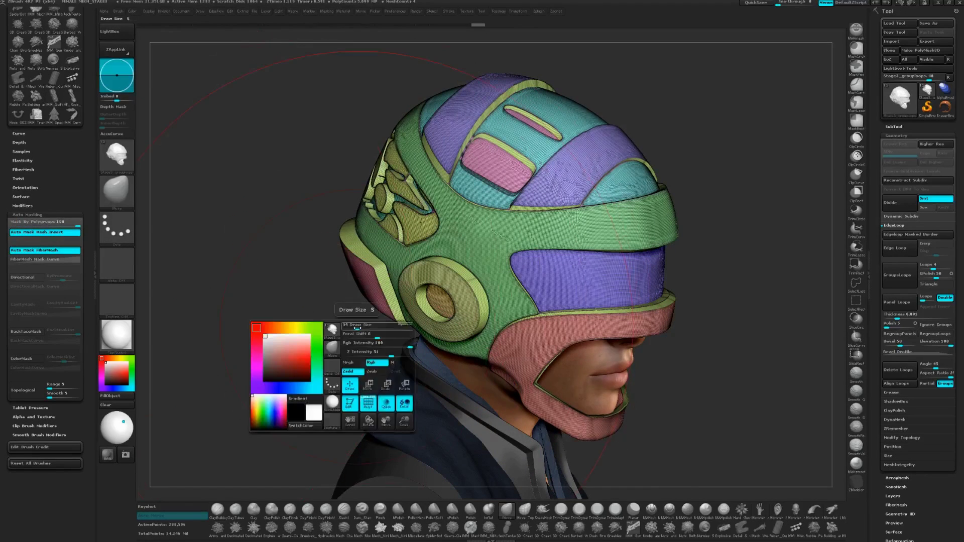
pyautogui.moveTo(352, 327); pyautogui.dragTo(406, 296, button='right')
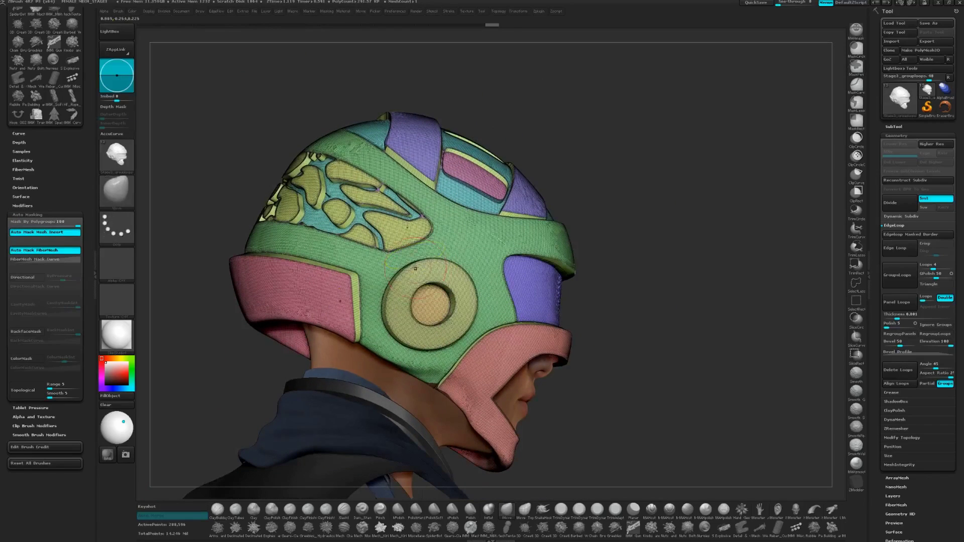
pyautogui.press('space')
pyautogui.moveTo(423, 274); pyautogui.dragTo(416, 247)
pyautogui.moveTo(415, 247); pyautogui.dragTo(494, 266, button='right')
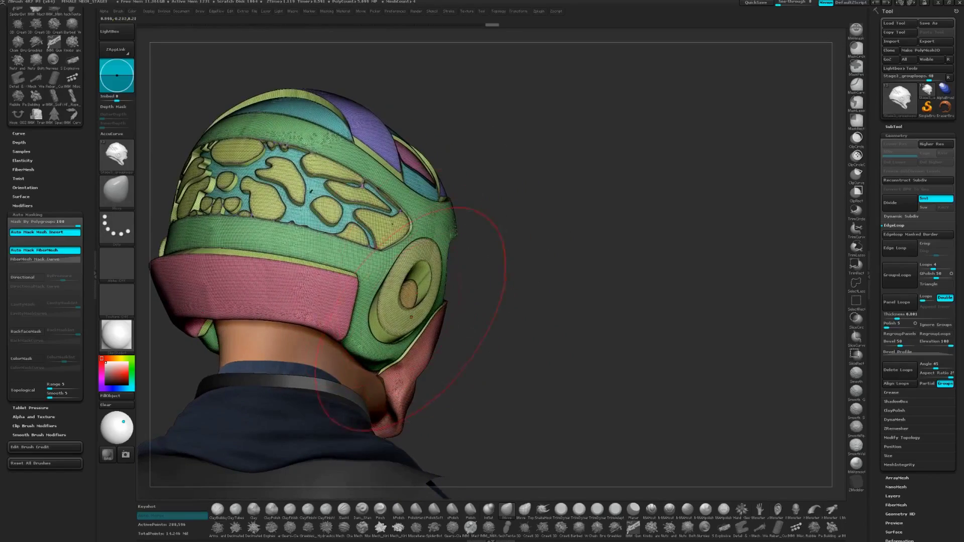
pyautogui.moveTo(417, 321); pyautogui.dragTo(409, 335)
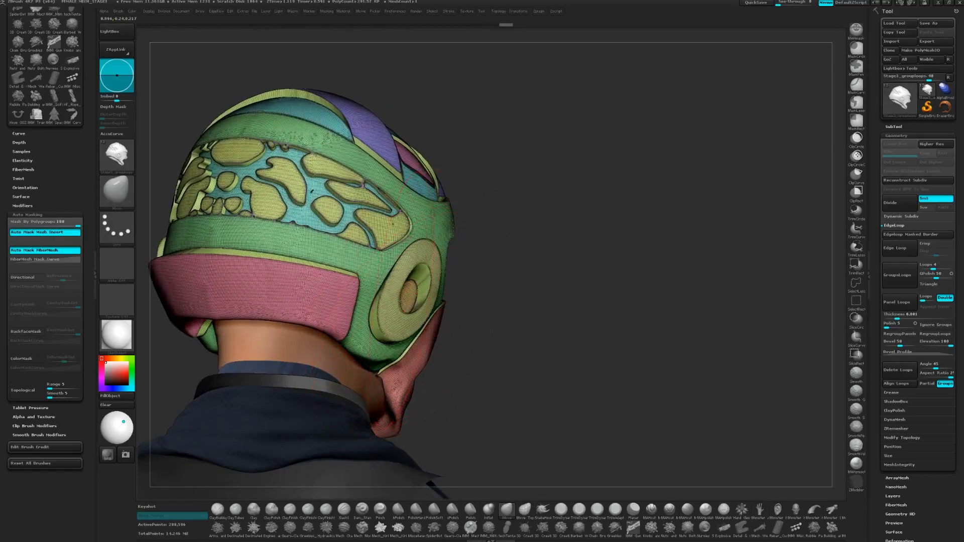
# Step: Hide the polyframe and review the helmet's reshaped panels from the front and side
pyautogui.moveTo(511, 307); pyautogui.dragTo(360, 306)
pyautogui.moveTo(359, 306); pyautogui.dragTo(466, 327, button='right')
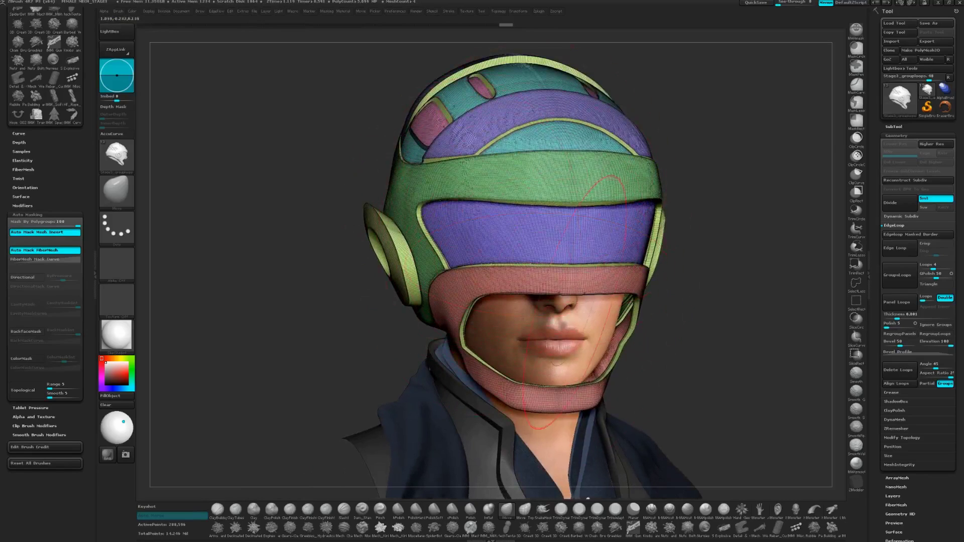
pyautogui.moveTo(643, 358); pyautogui.dragTo(511, 335, button='right')
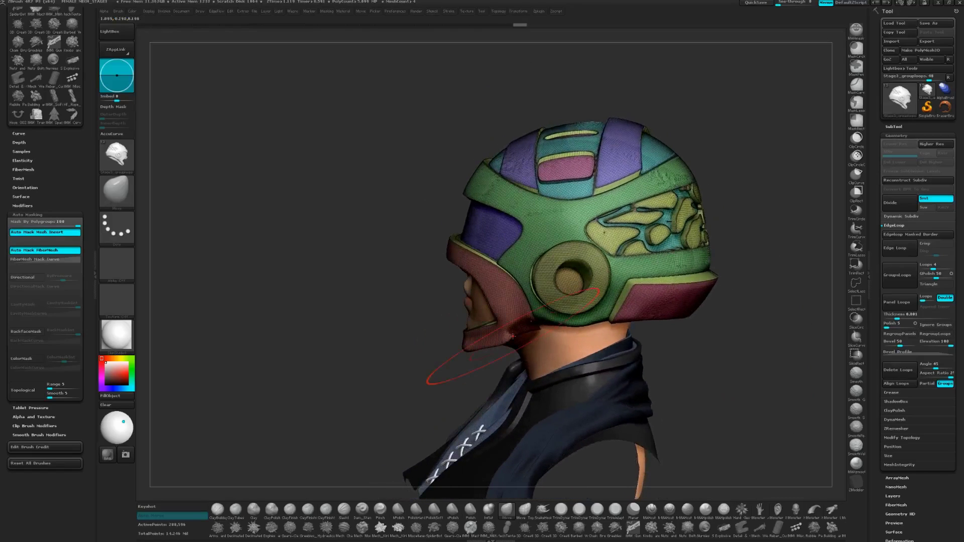
pyautogui.press('d')
pyautogui.click(501, 226)
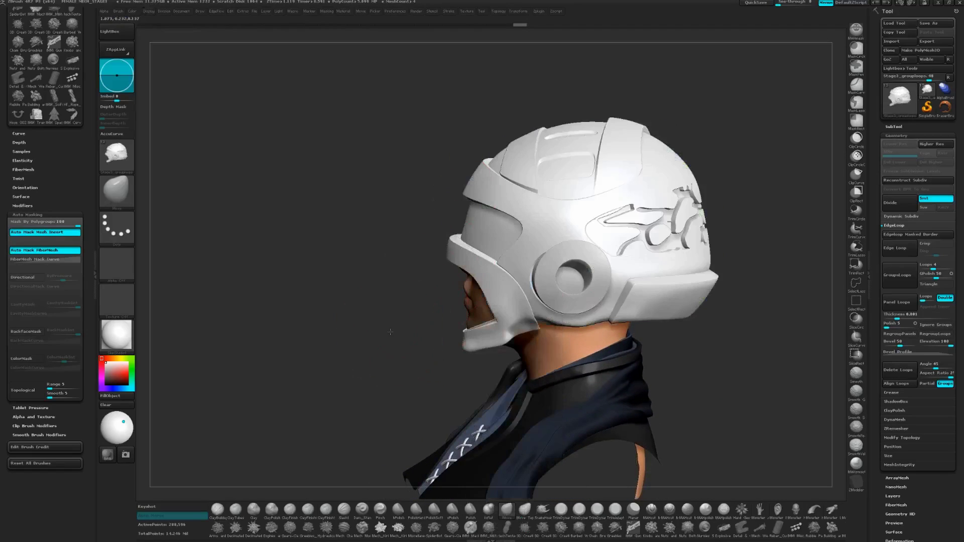
pyautogui.moveTo(400, 330)
pyautogui.mouseDown(button='right')
pyautogui.moveTo(442, 325)
pyautogui.moveTo(417, 338)
pyautogui.mouseUp(button='right')
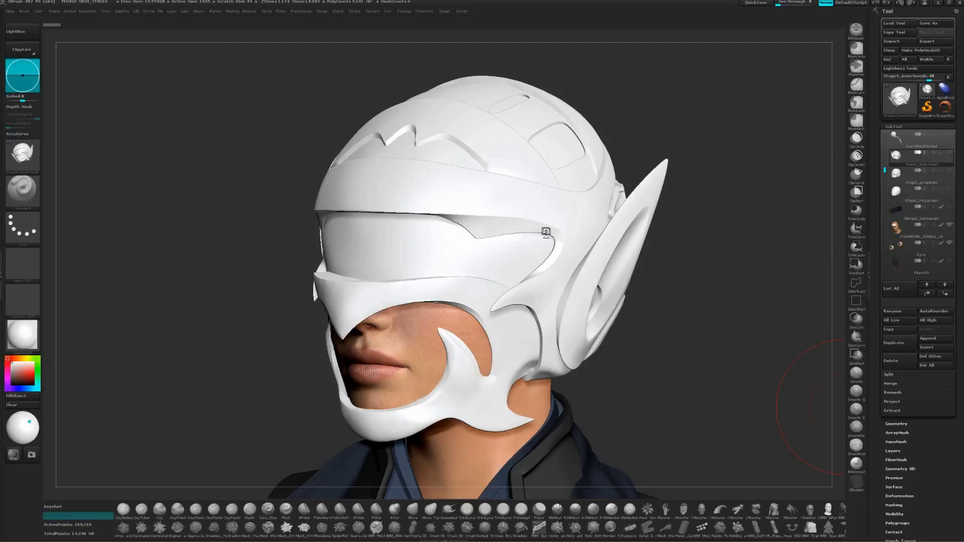
# Step: Examine the finished winged helmet's panels and polygroups with the polyframe shown and hidden
pyautogui.moveTo(545, 232)
pyautogui.mouseDown()
pyautogui.moveTo(480, 492)
pyautogui.moveTo(503, 240)
pyautogui.moveTo(559, 233)
pyautogui.mouseUp()
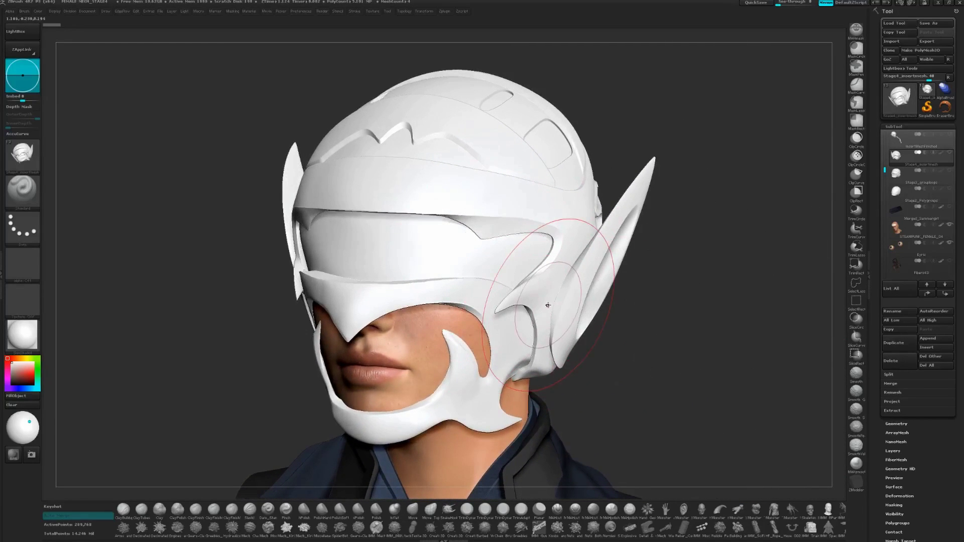
pyautogui.press('1')
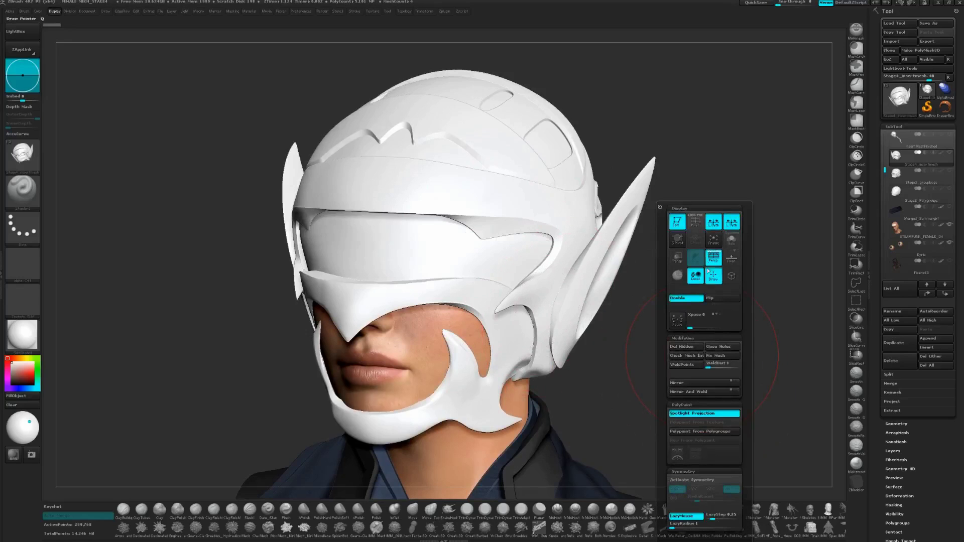
pyautogui.click(695, 225)
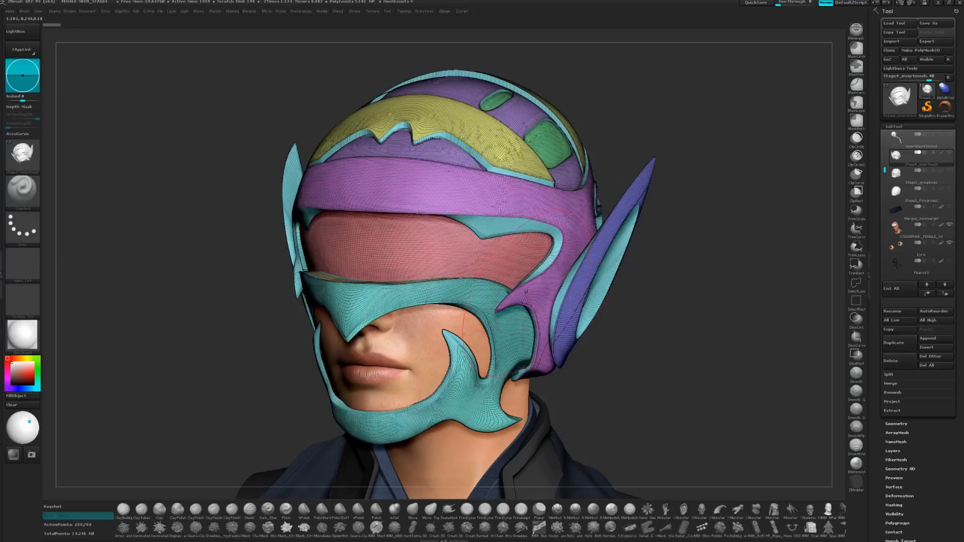
pyautogui.moveTo(531, 268)
pyautogui.mouseDown(button='right')
pyautogui.moveTo(528, 291)
pyautogui.moveTo(504, 268)
pyautogui.moveTo(542, 266)
pyautogui.mouseUp(button='right')
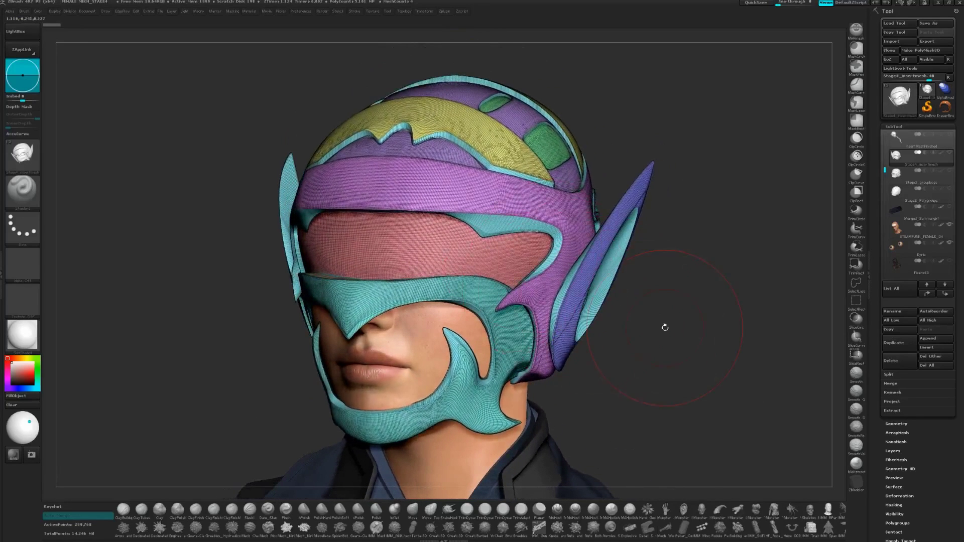
pyautogui.press('space')
pyautogui.click(658, 223)
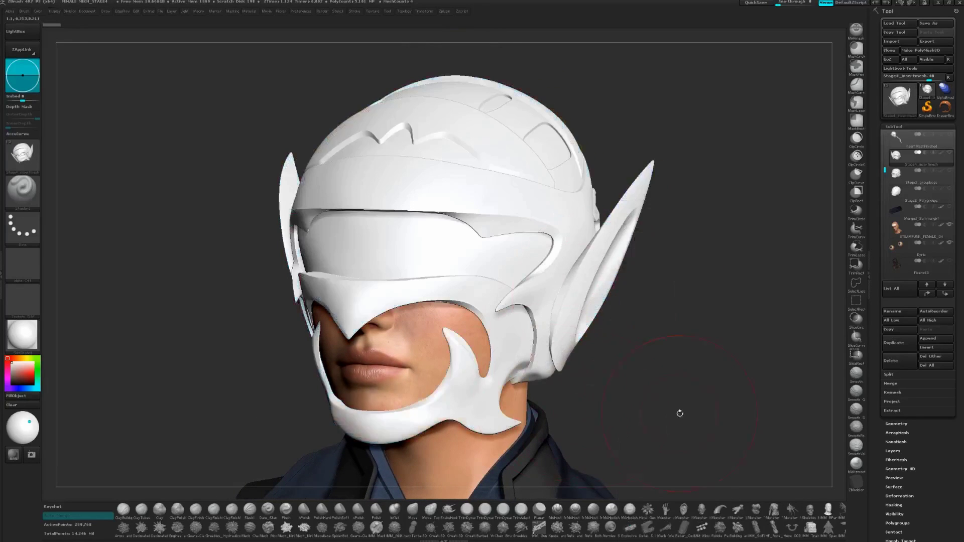
pyautogui.moveTo(659, 387); pyautogui.dragTo(550, 321)
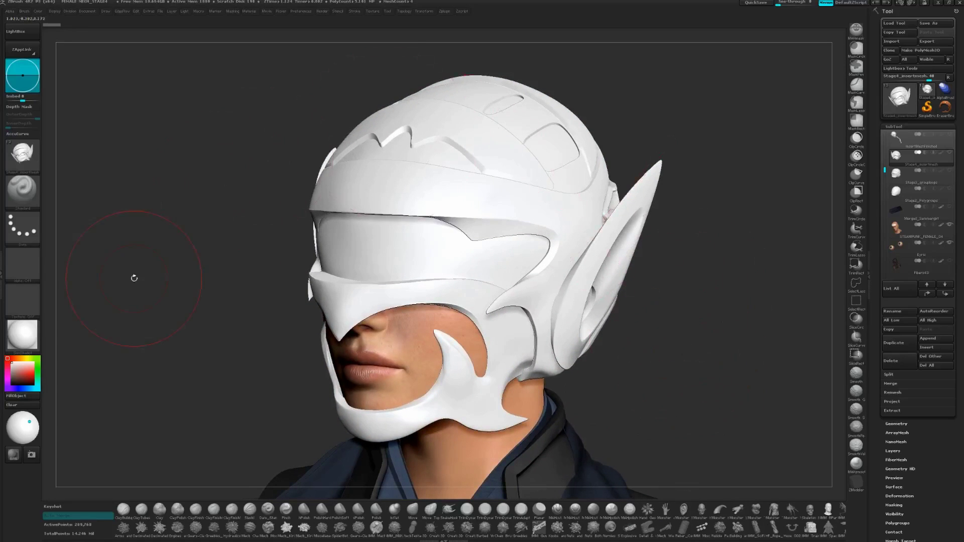
# Step: Select the diamond pattern mesh from the IMM Train insert brush and frame the helmet's crown from above
pyautogui.click(30, 197)
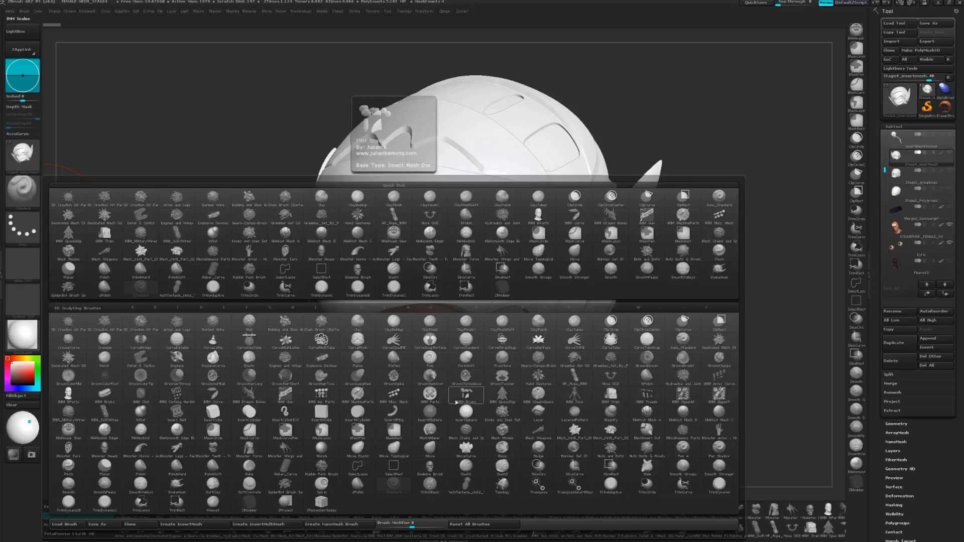
pyautogui.click(606, 398)
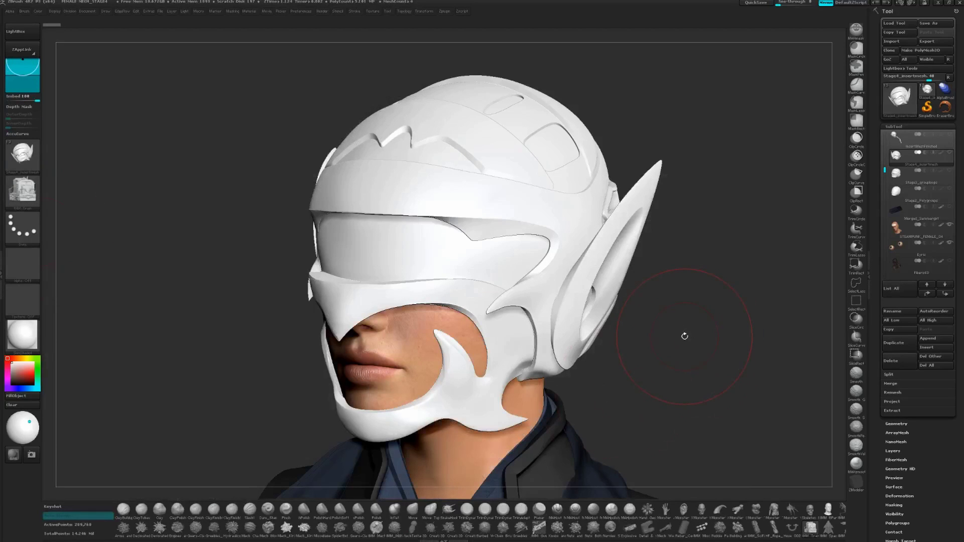
pyautogui.press('m')
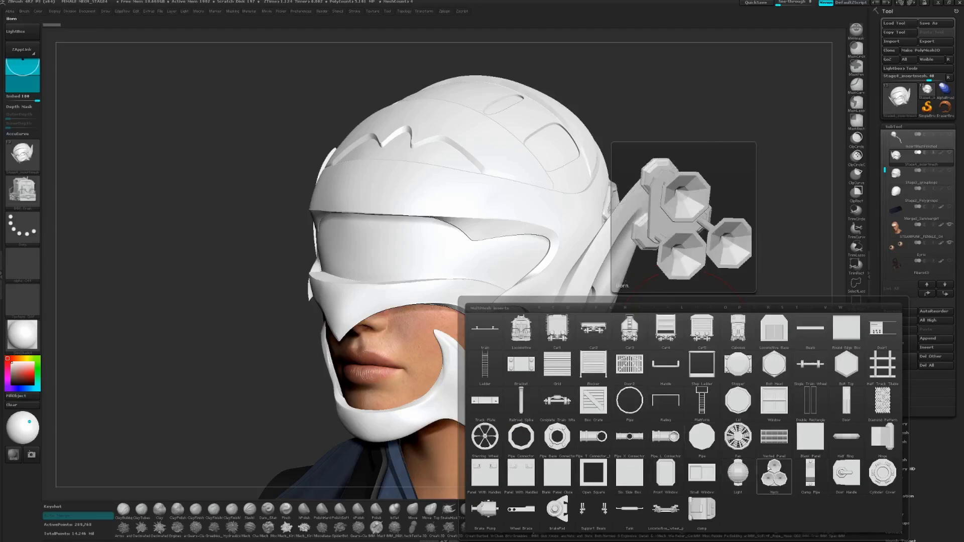
pyautogui.click(878, 405)
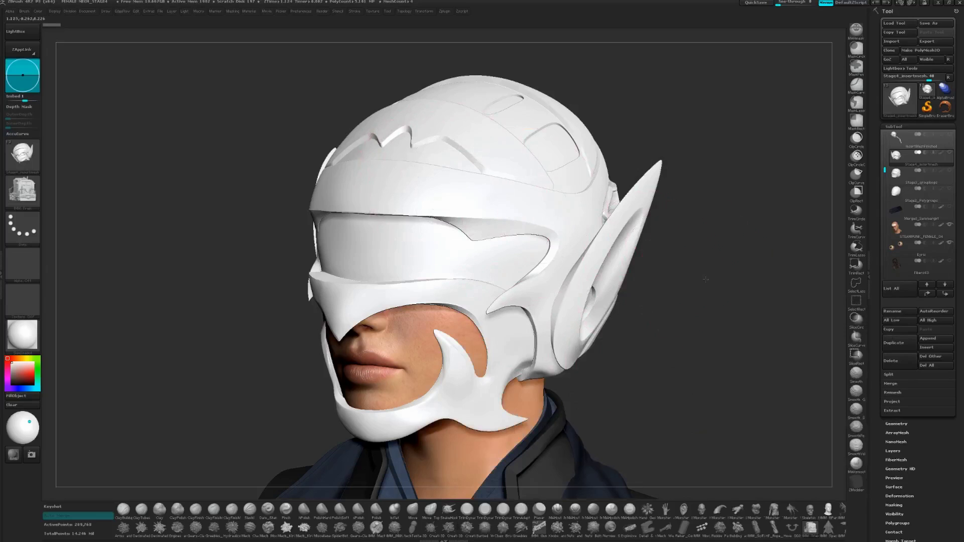
pyautogui.press('space')
pyautogui.moveTo(387, 118); pyautogui.dragTo(404, 198, button='right')
pyautogui.moveTo(420, 110)
pyautogui.keyDown('alt'); pyautogui.mouseDown(button='right')
pyautogui.moveTo(428, 284)
pyautogui.moveTo(438, 269)
pyautogui.moveTo(441, 282)
pyautogui.mouseUp(button='right'); pyautogui.keyUp('alt')
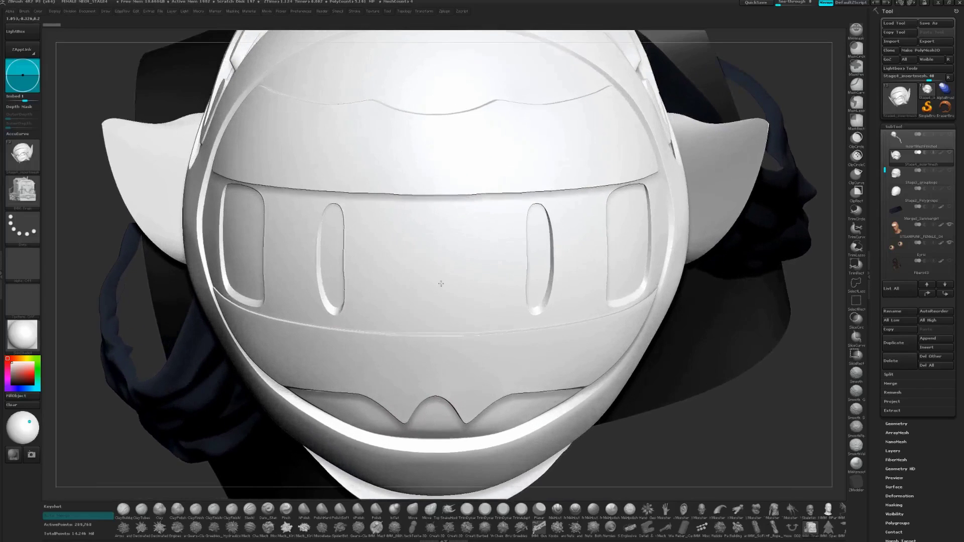
# Step: Try inserting the diamond pattern mesh at the centre of the helmet's crown panel and check its fit from the side
pyautogui.moveTo(438, 268); pyautogui.dragTo(439, 335)
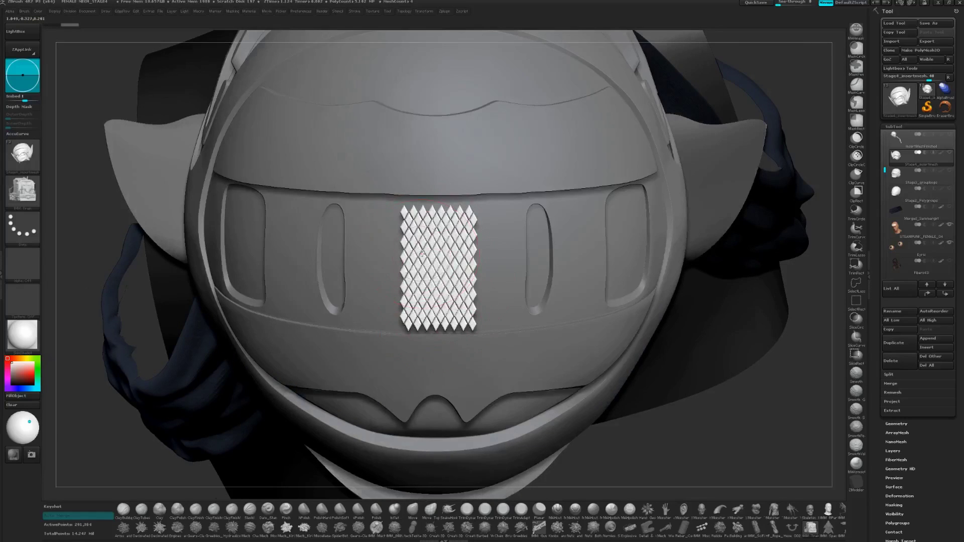
pyautogui.moveTo(422, 255); pyautogui.dragTo(451, 251, button='right')
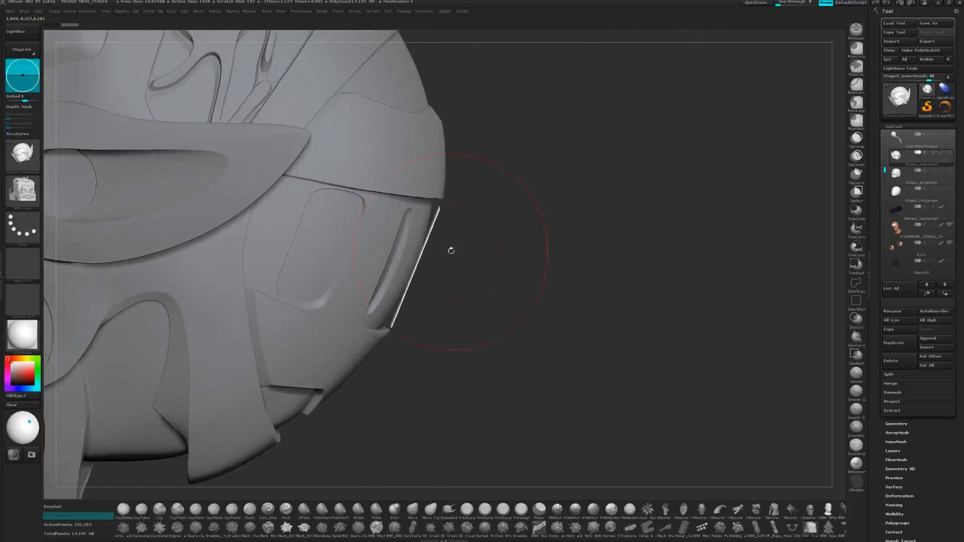
pyautogui.moveTo(451, 250); pyautogui.dragTo(450, 202)
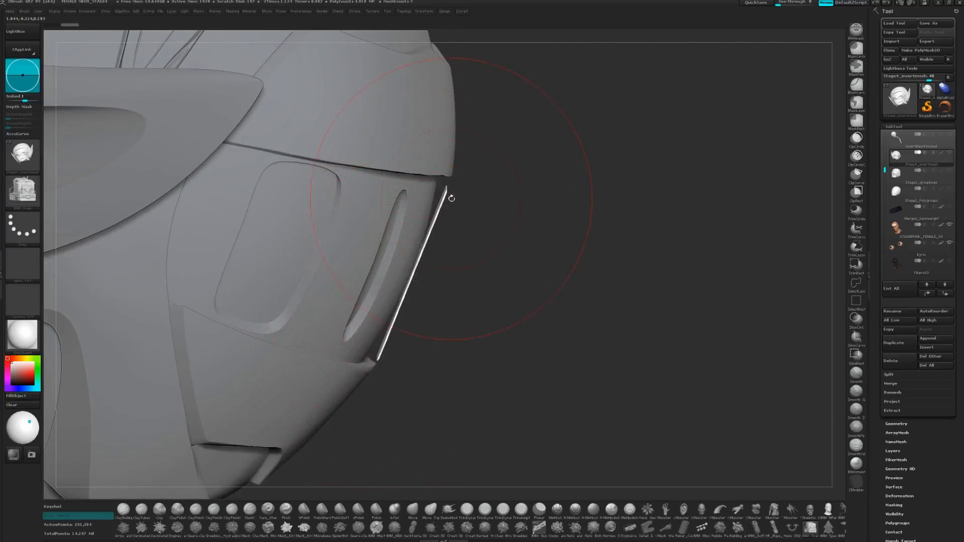
pyautogui.moveTo(463, 247); pyautogui.dragTo(422, 261, button='right')
pyautogui.hotkey('ctrl', 'z')
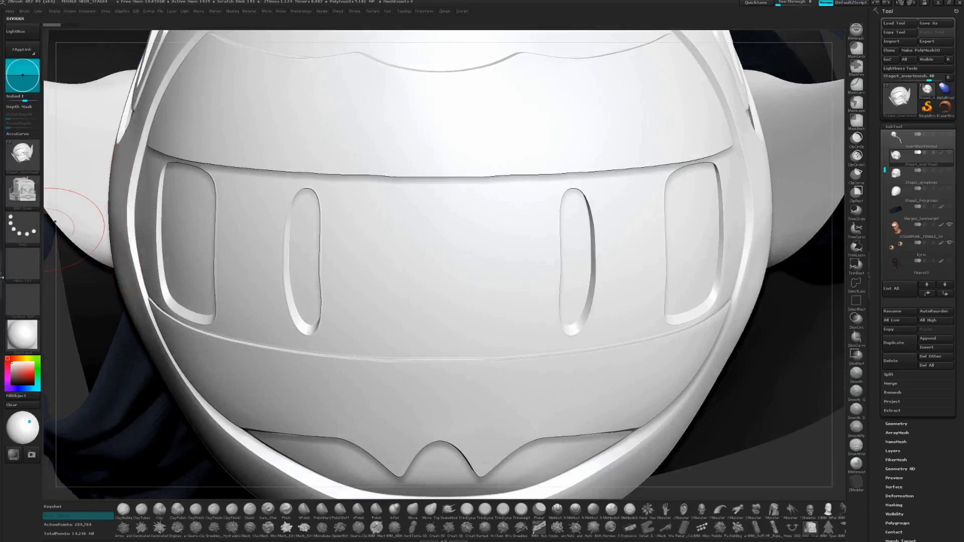
# Step: Dock the Brush palette beside the canvas and set the insert brush's Projection Strength modifier to 100
pyautogui.click(2, 276)
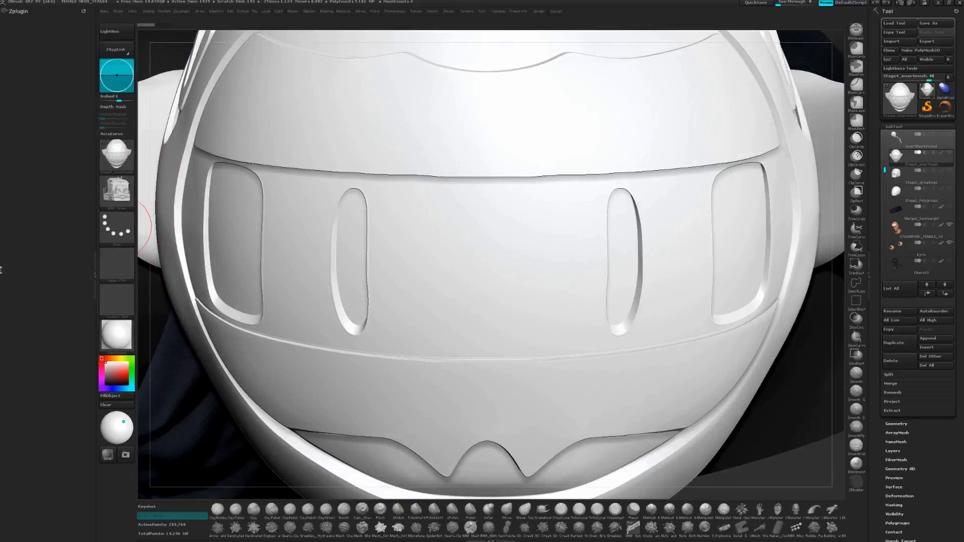
pyautogui.click(118, 11)
pyautogui.moveTo(116, 22); pyautogui.dragTo(35, 37)
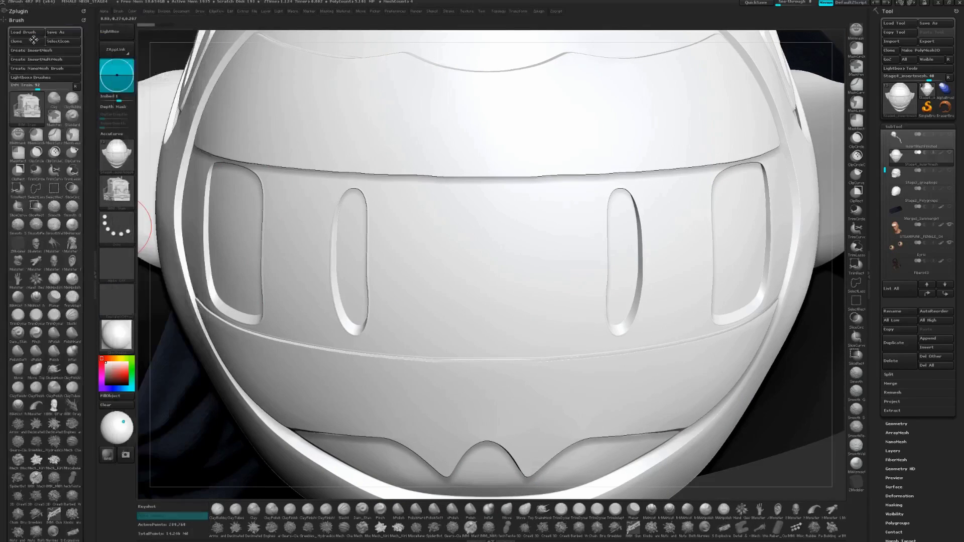
pyautogui.moveTo(88, 454); pyautogui.dragTo(96, 227)
pyautogui.scroll(-5, 37, 452)
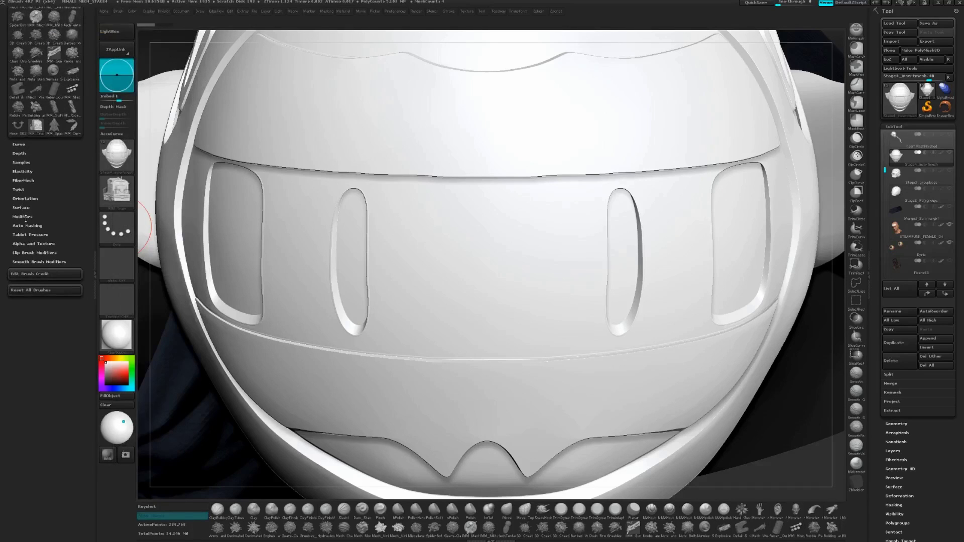
pyautogui.click(23, 216)
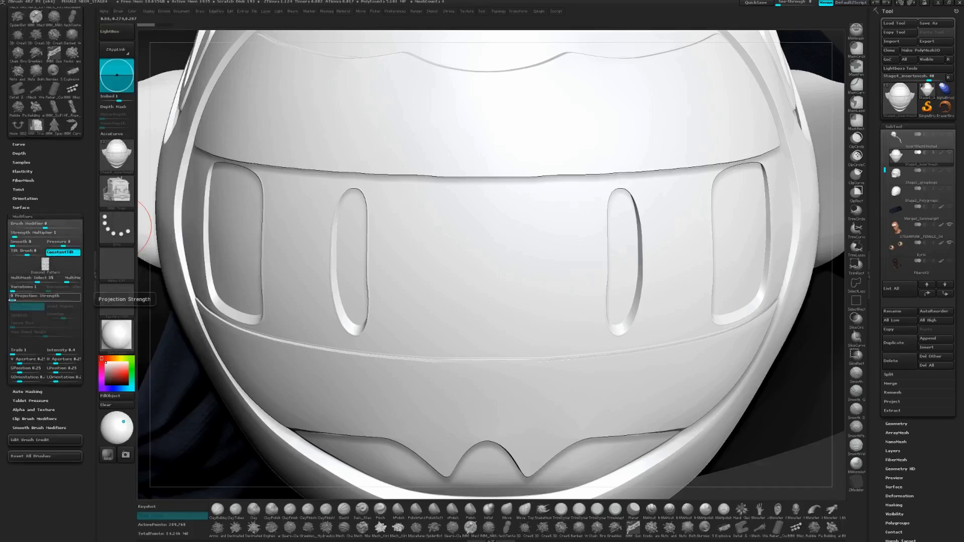
pyautogui.moveTo(13, 298); pyautogui.dragTo(49, 297)
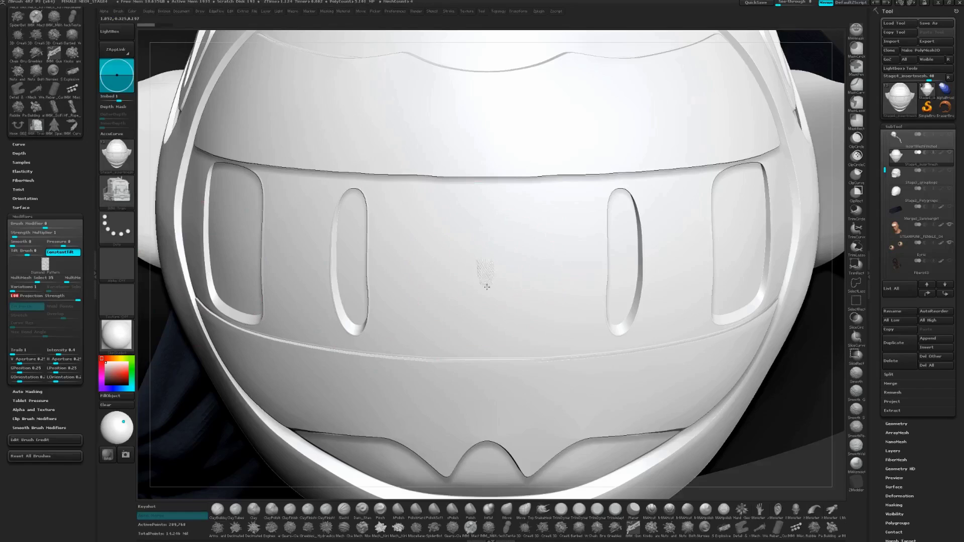
# Step: Insert the diamond pattern mesh between the two narrow slots on the crown and check its curvature from the side
pyautogui.moveTo(490, 271); pyautogui.dragTo(486, 363)
pyautogui.moveTo(478, 257); pyautogui.dragTo(516, 262, button='right')
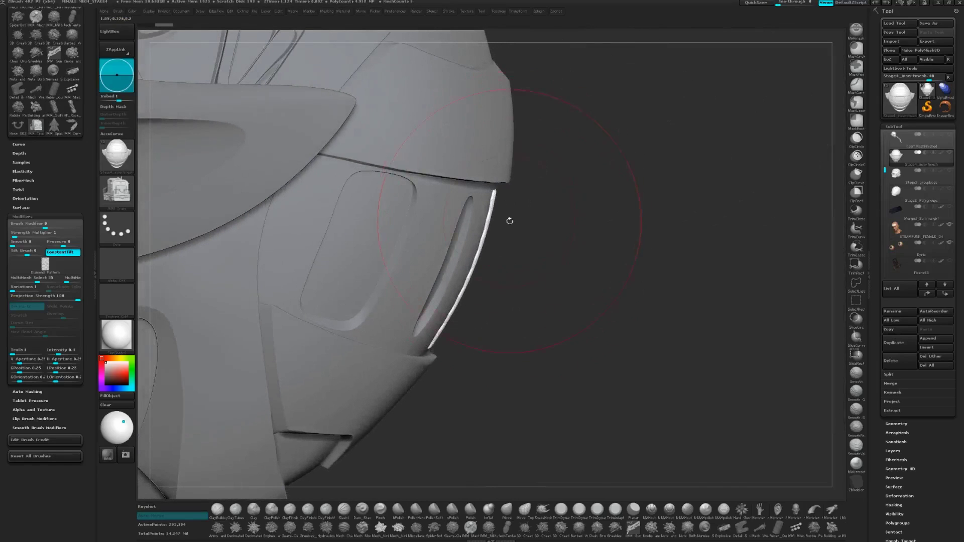
pyautogui.moveTo(506, 281); pyautogui.dragTo(475, 278)
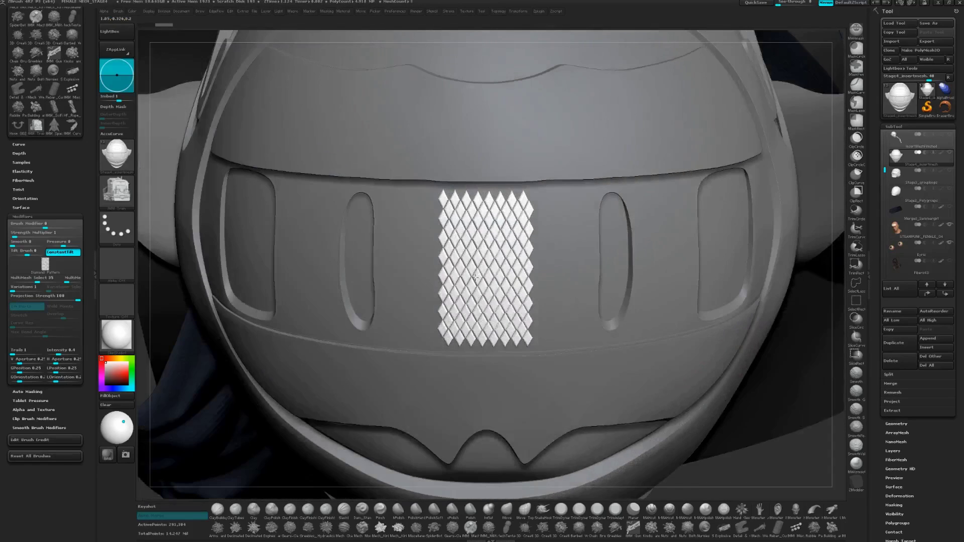
# Step: Insert a second diamond pattern patch, turned sideways, at the centre of the helmet's brow band
pyautogui.moveTo(486, 372); pyautogui.dragTo(447, 284)
pyautogui.moveTo(447, 284)
pyautogui.mouseDown(button='right')
pyautogui.moveTo(452, 275)
pyautogui.moveTo(455, 331)
pyautogui.moveTo(450, 295)
pyautogui.mouseUp(button='right')
pyautogui.moveTo(449, 295); pyautogui.dragTo(501, 218)
pyautogui.moveTo(458, 218); pyautogui.dragTo(411, 198, button='right')
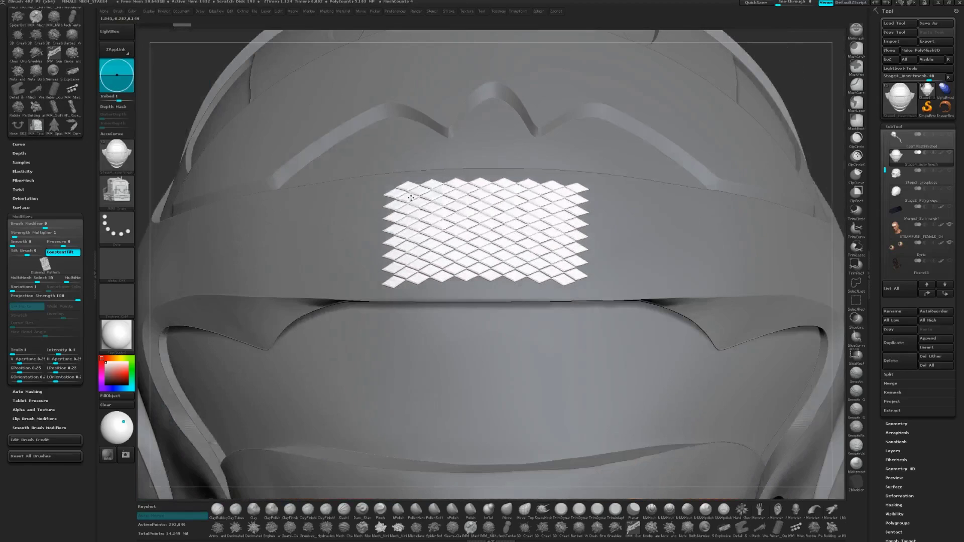
pyautogui.keyDown('ctrl'); pyautogui.moveTo(466, 256); pyautogui.dragTo(443, 219, button='right'); pyautogui.keyUp('ctrl')
pyautogui.moveTo(444, 220); pyautogui.dragTo(455, 250)
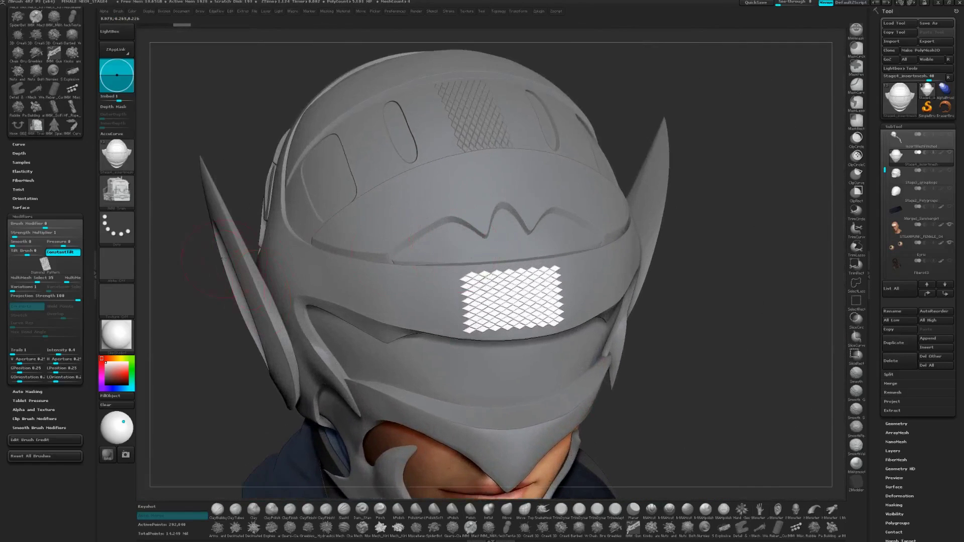
# Step: Switch to the IMM Ind. Parts brush and choose its first Phillips screw head mesh
pyautogui.click(124, 206)
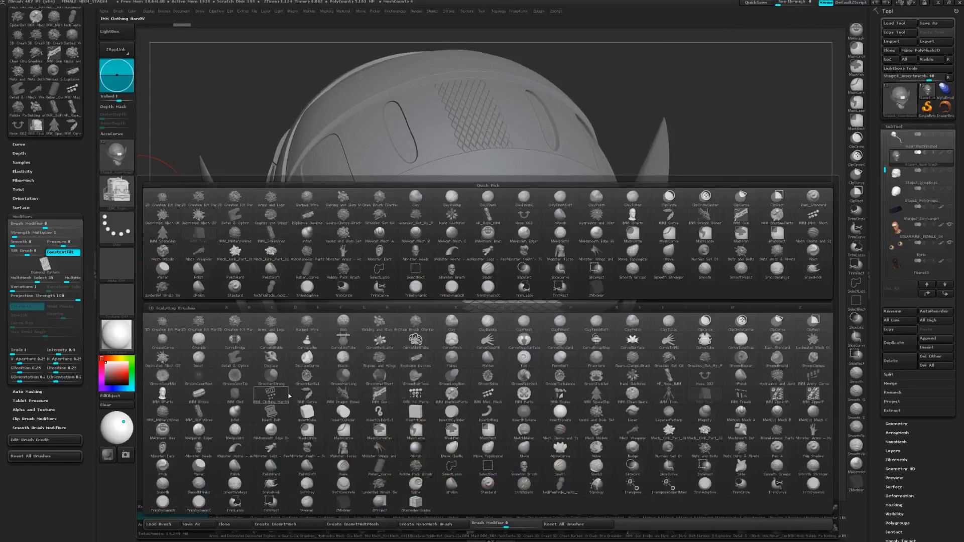
pyautogui.click(417, 399)
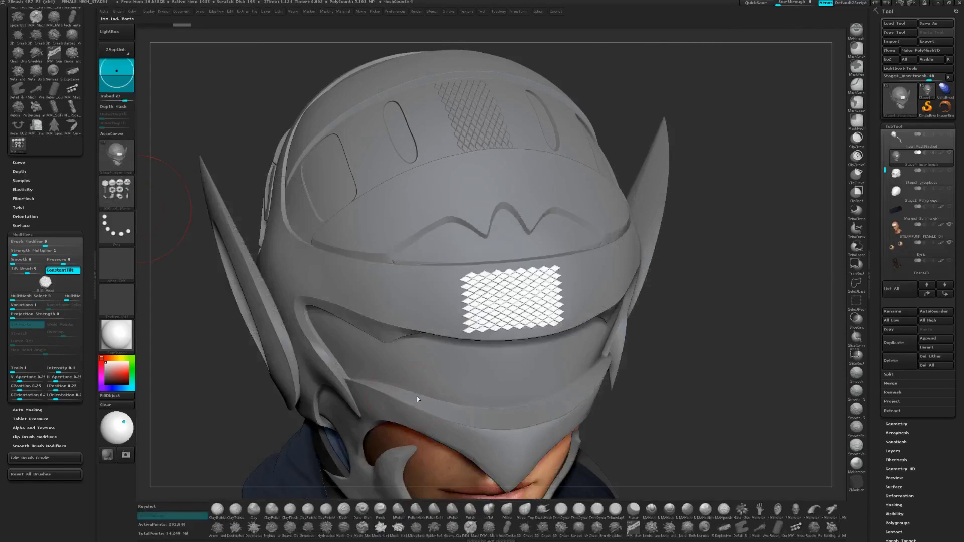
pyautogui.press('m')
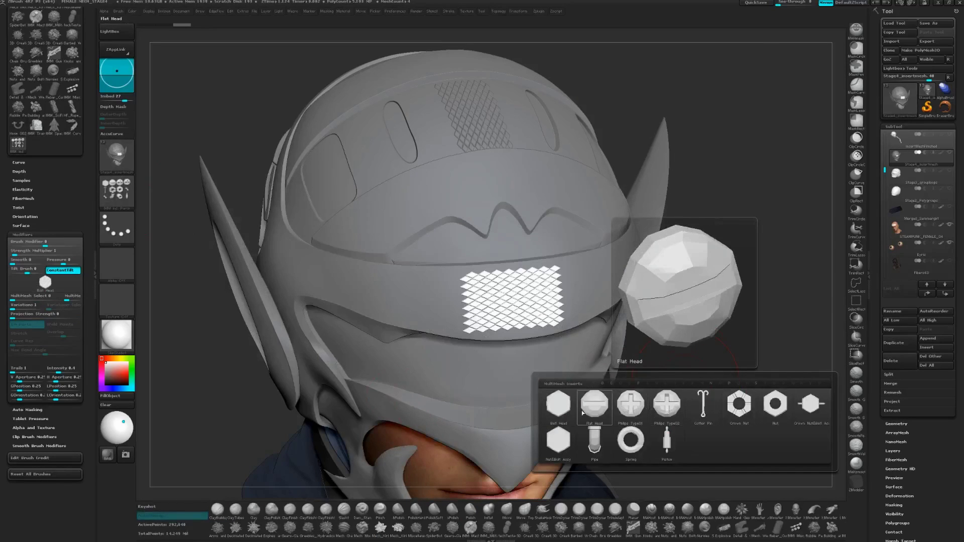
pyautogui.click(623, 412)
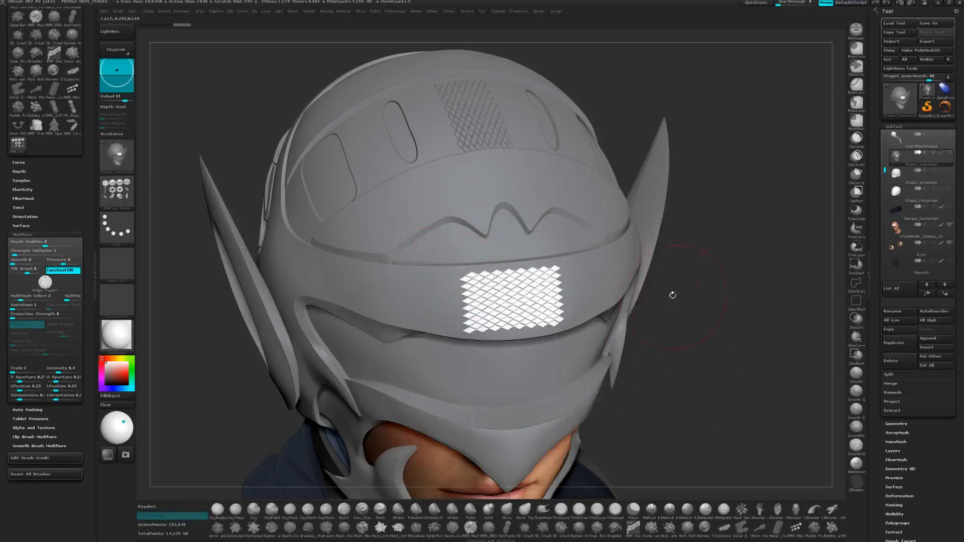
# Step: Insert five small Phillips screw heads along the wavy edge of the front panel above the brow band
pyautogui.press('space')
pyautogui.moveTo(383, 271)
pyautogui.keyDown('ctrl'); pyautogui.mouseDown(button='right')
pyautogui.moveTo(354, 301)
pyautogui.moveTo(386, 278)
pyautogui.mouseUp(button='right'); pyautogui.keyUp('ctrl')
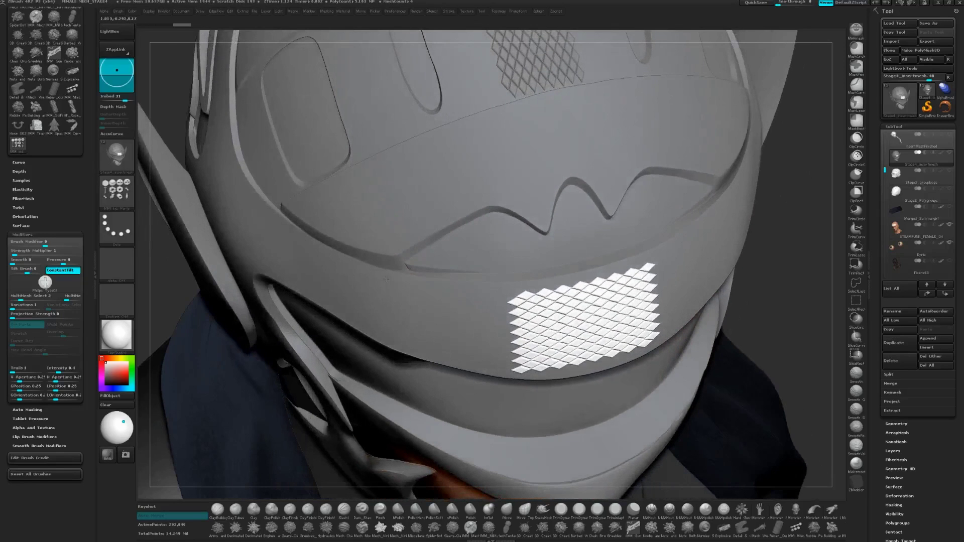
pyautogui.click(395, 247)
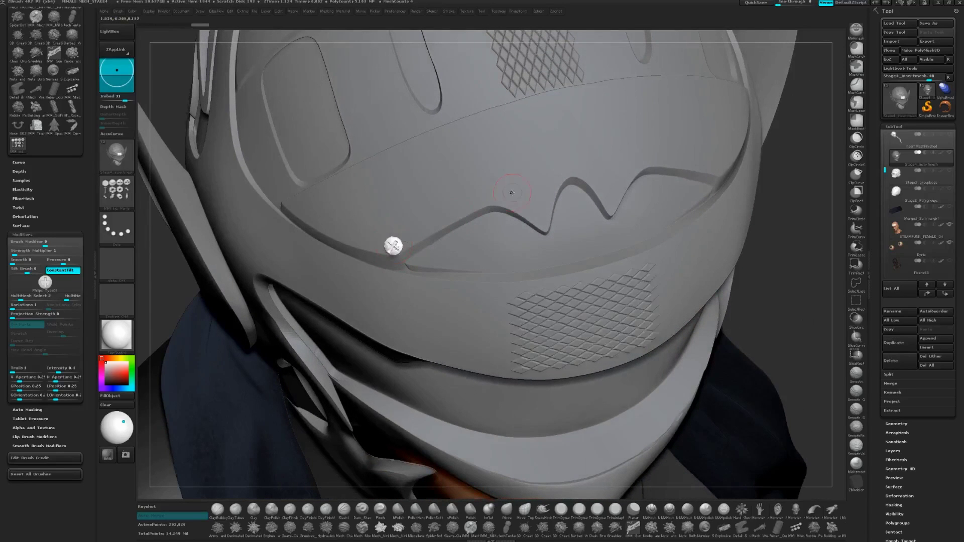
pyautogui.click(485, 198)
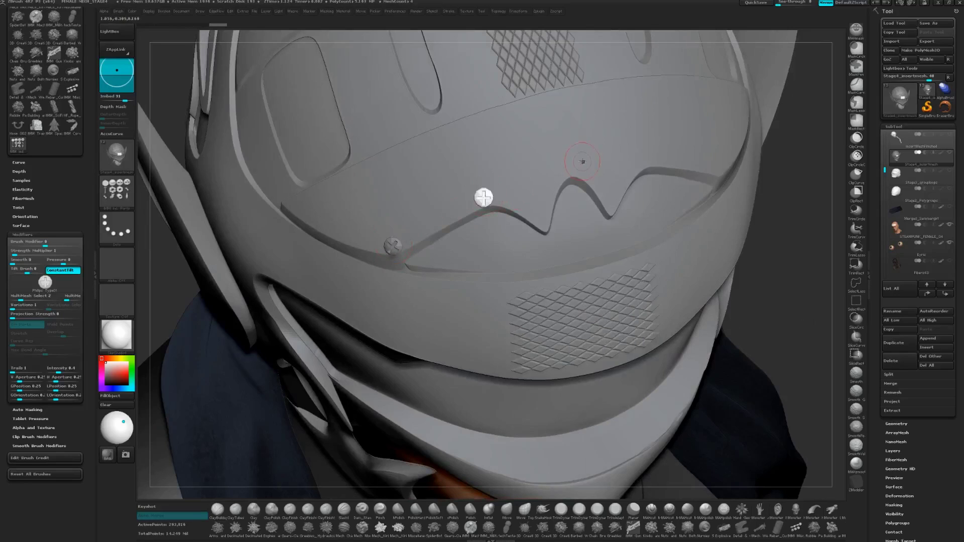
pyautogui.click(571, 168)
pyautogui.moveTo(703, 120); pyautogui.dragTo(540, 227, button='right')
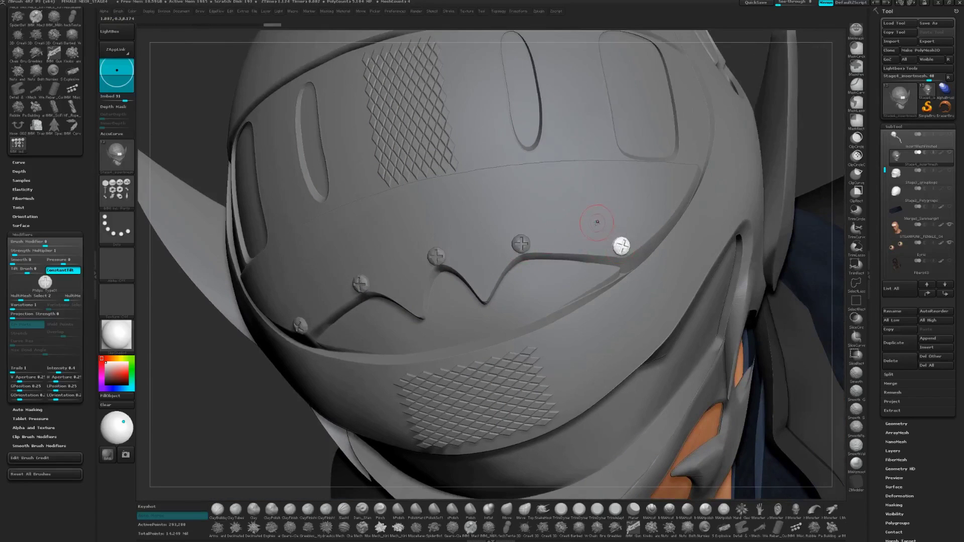
# Step: Choose the Flat Head mesh and insert screws along the seam between the front panel and the crown
pyautogui.press('m')
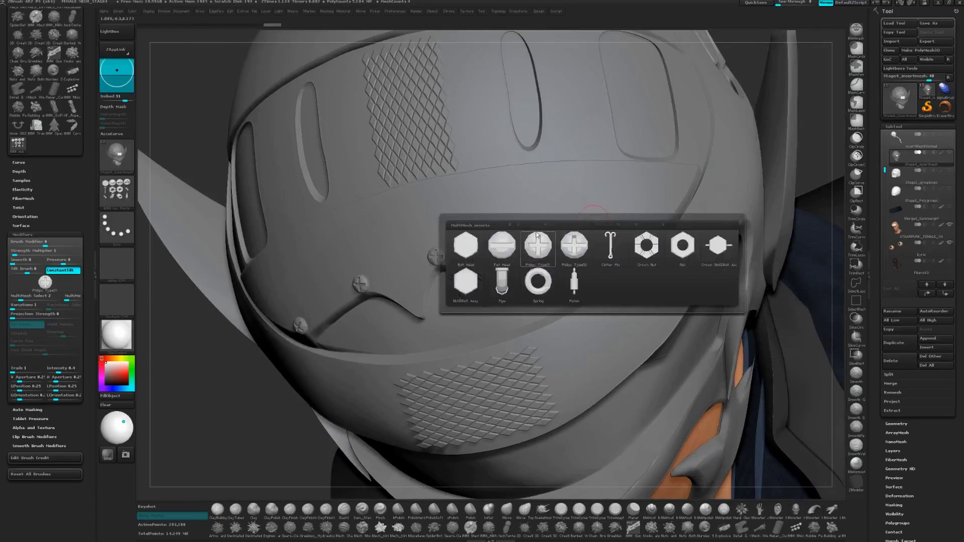
pyautogui.click(501, 247)
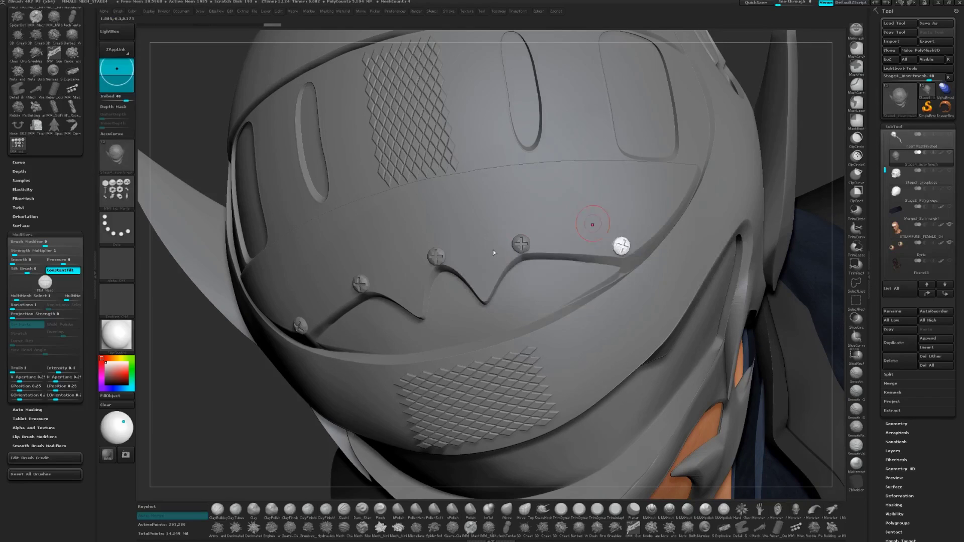
pyautogui.click(685, 174)
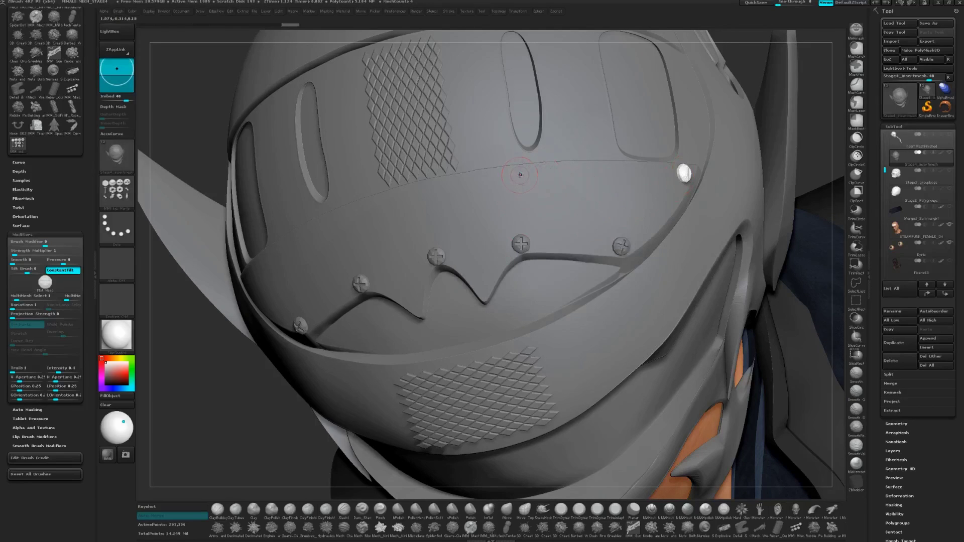
pyautogui.click(427, 189)
pyautogui.moveTo(430, 190); pyautogui.dragTo(489, 252, button='right')
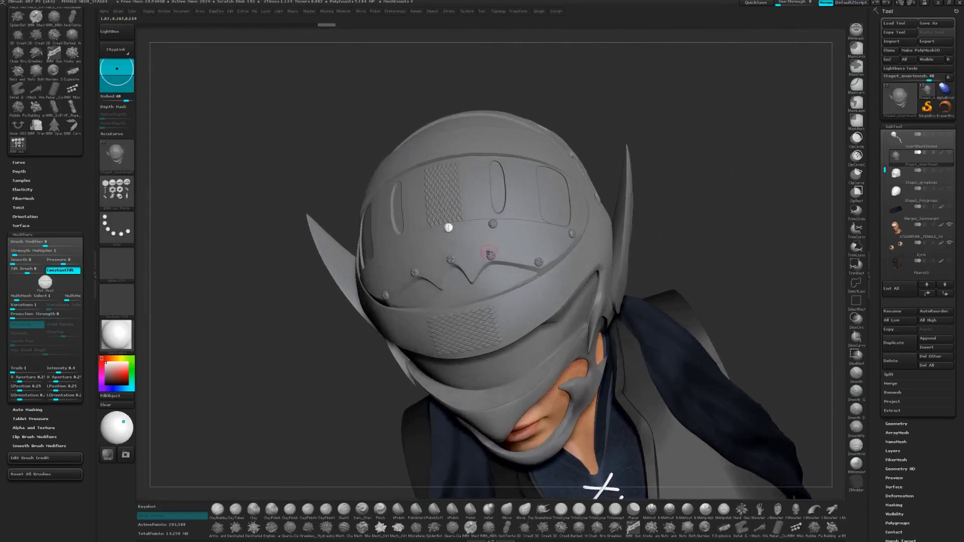
# Step: Choose the pipe mesh from the insert brush for the helmet's rear neck panel
pyautogui.moveTo(490, 255); pyautogui.dragTo(470, 280)
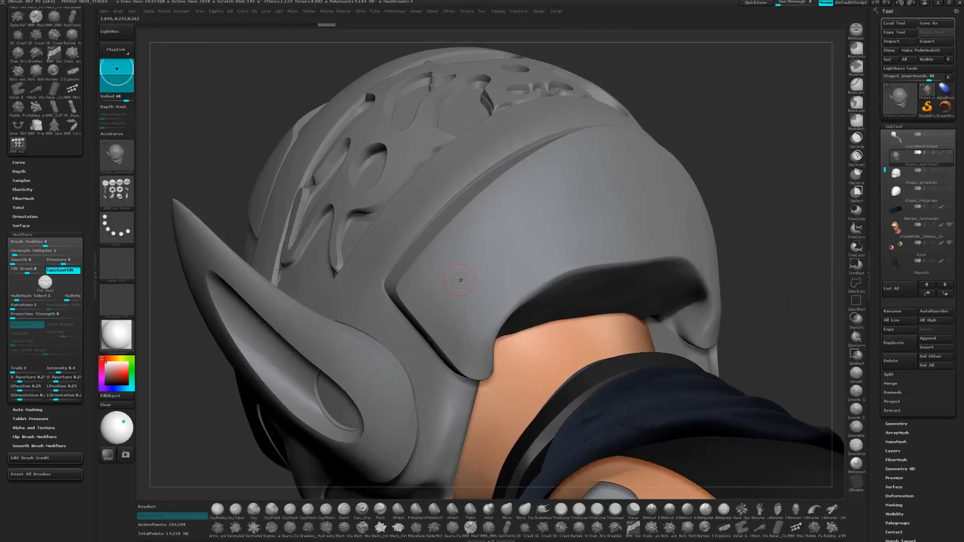
pyautogui.press('m')
pyautogui.click(379, 335)
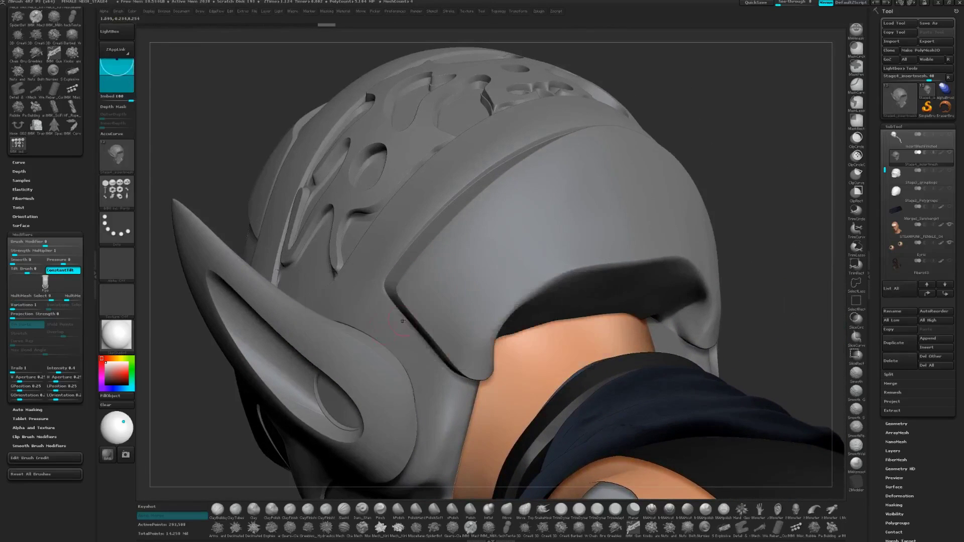
pyautogui.moveTo(375, 291); pyautogui.dragTo(430, 277, button='right')
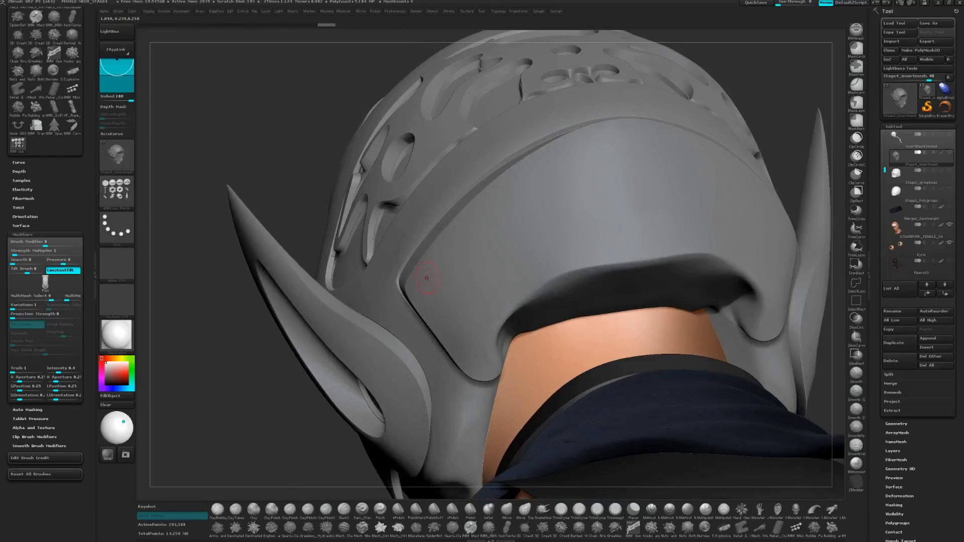
# Step: Try inserting pipe meshes across the rear neck panel and undo them
pyautogui.moveTo(434, 282); pyautogui.dragTo(477, 279)
pyautogui.moveTo(491, 234); pyautogui.dragTo(543, 229)
pyautogui.moveTo(527, 273); pyautogui.dragTo(510, 247, button='right')
pyautogui.hotkey('ctrl', 'z')
pyautogui.hotkey('ctrl', 'z')
pyautogui.hotkey('ctrl', 'z')
pyautogui.hotkey('ctrl', 'z')
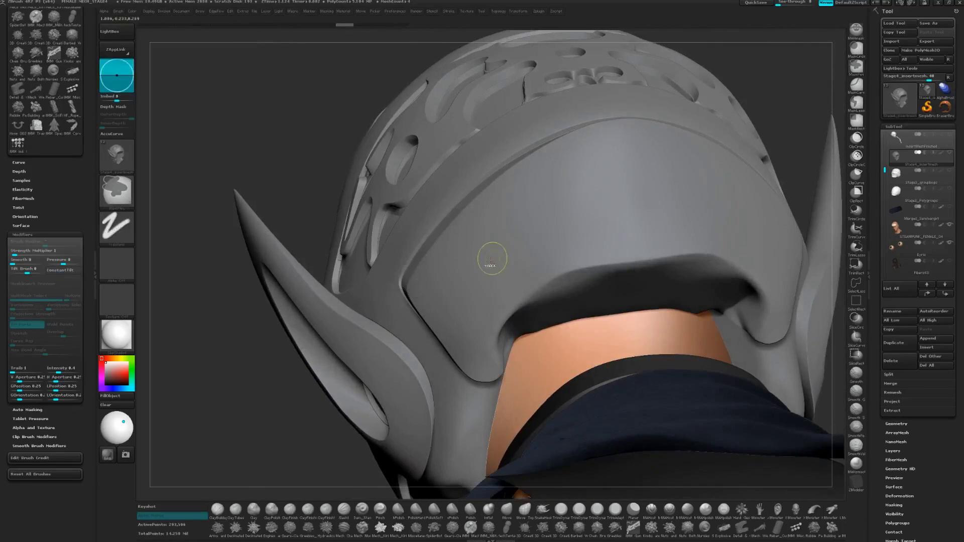
# Step: Insert a row of four short curved pipe meshes along the upper side edge of the rear neck panel
pyautogui.press('i')
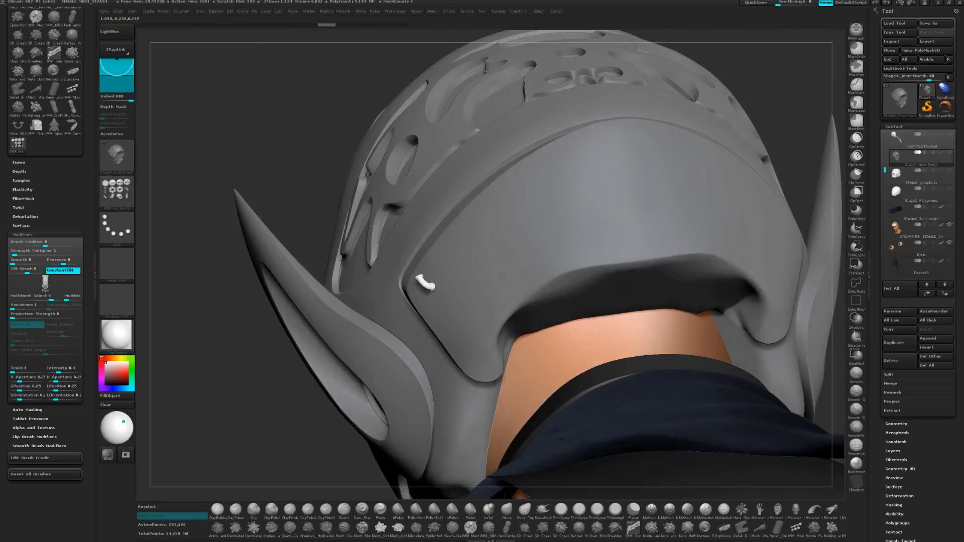
pyautogui.moveTo(431, 287); pyautogui.dragTo(440, 299)
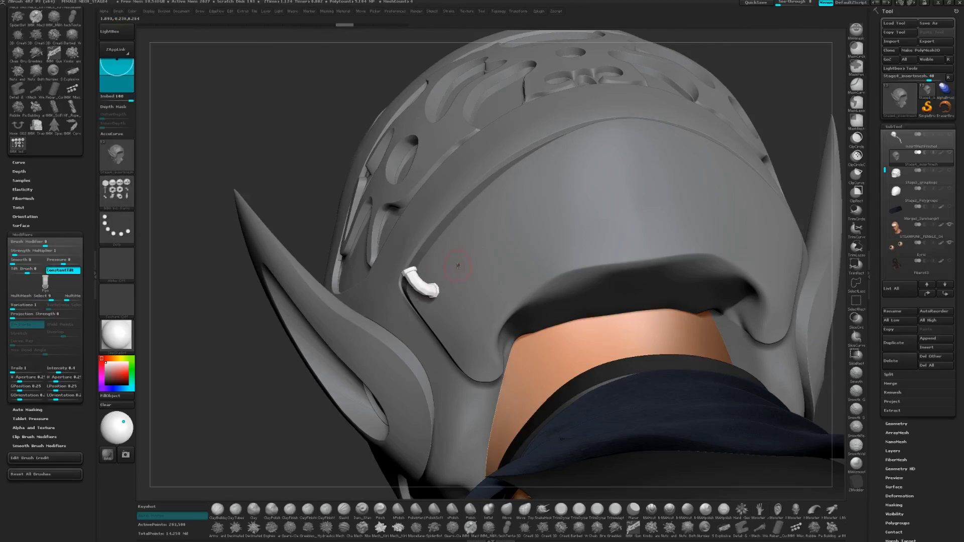
pyautogui.moveTo(465, 278)
pyautogui.mouseDown()
pyautogui.moveTo(487, 264)
pyautogui.moveTo(512, 294)
pyautogui.moveTo(490, 266)
pyautogui.mouseUp()
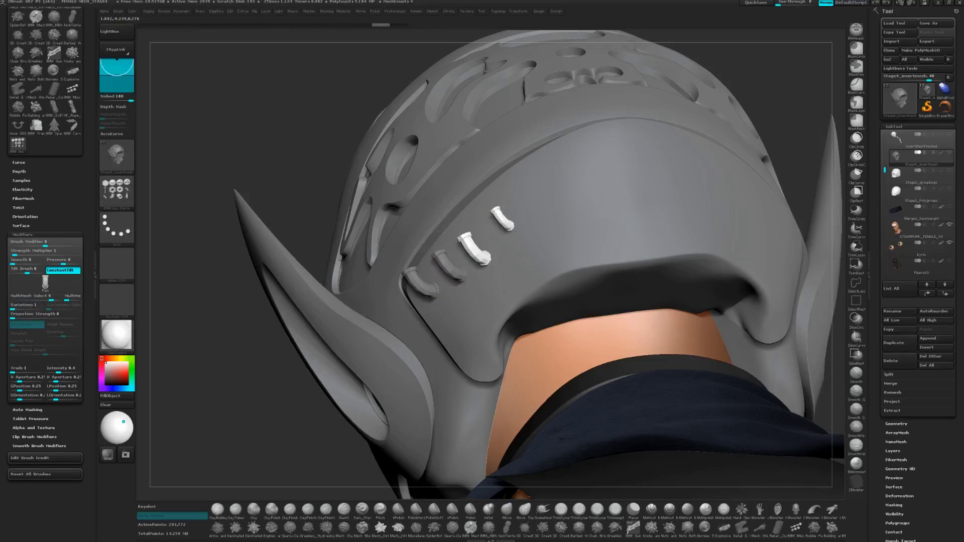
pyautogui.moveTo(513, 231); pyautogui.dragTo(517, 234)
pyautogui.moveTo(501, 242); pyautogui.dragTo(478, 254, button='right')
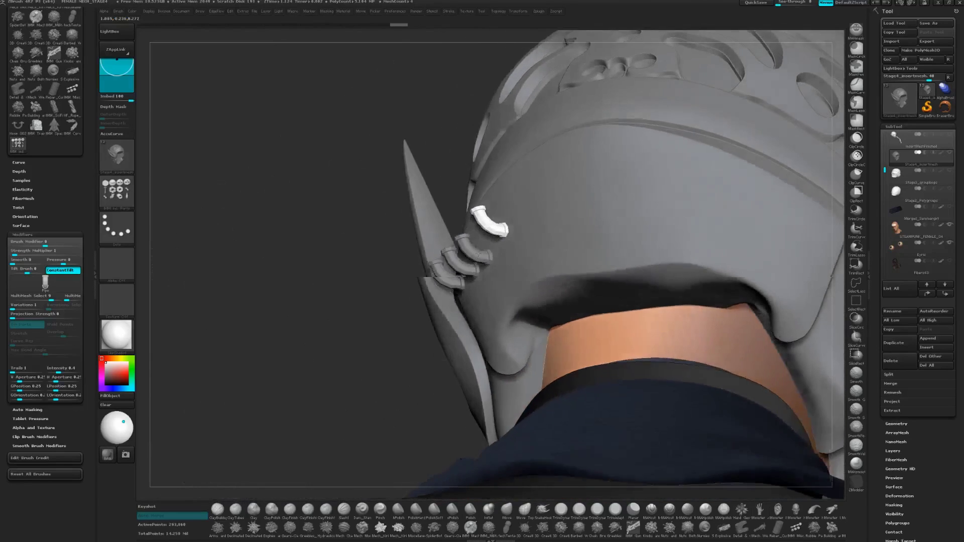
# Step: Enlarge the insert brush's Draw Size
pyautogui.moveTo(477, 254)
pyautogui.mouseDown()
pyautogui.moveTo(515, 249)
pyautogui.moveTo(504, 255)
pyautogui.mouseUp()
pyautogui.press('space')
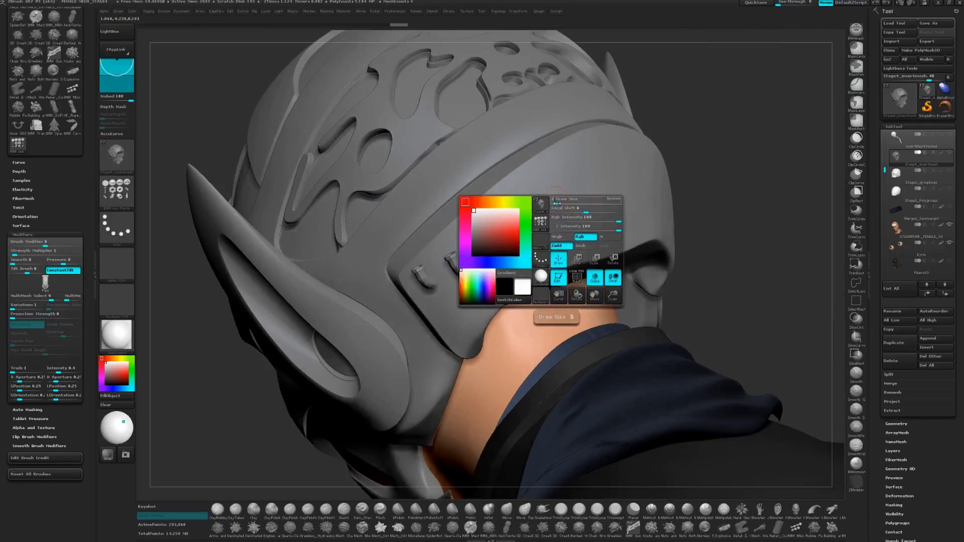
pyautogui.moveTo(556, 203); pyautogui.dragTo(557, 203)
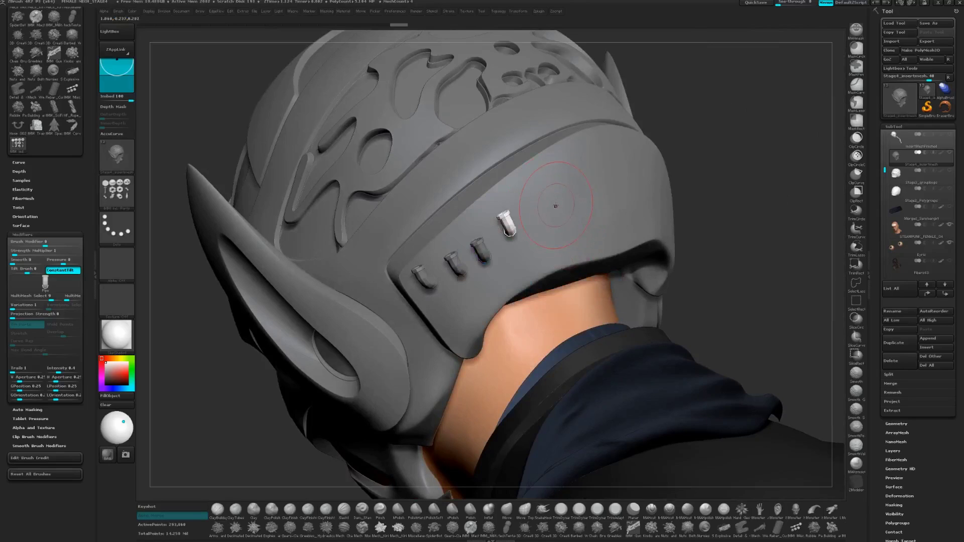
# Step: Try inserting three larger pipe meshes across the middle of the rear neck panel
pyautogui.moveTo(559, 213); pyautogui.dragTo(555, 245)
pyautogui.moveTo(617, 206); pyautogui.dragTo(606, 210, button='right')
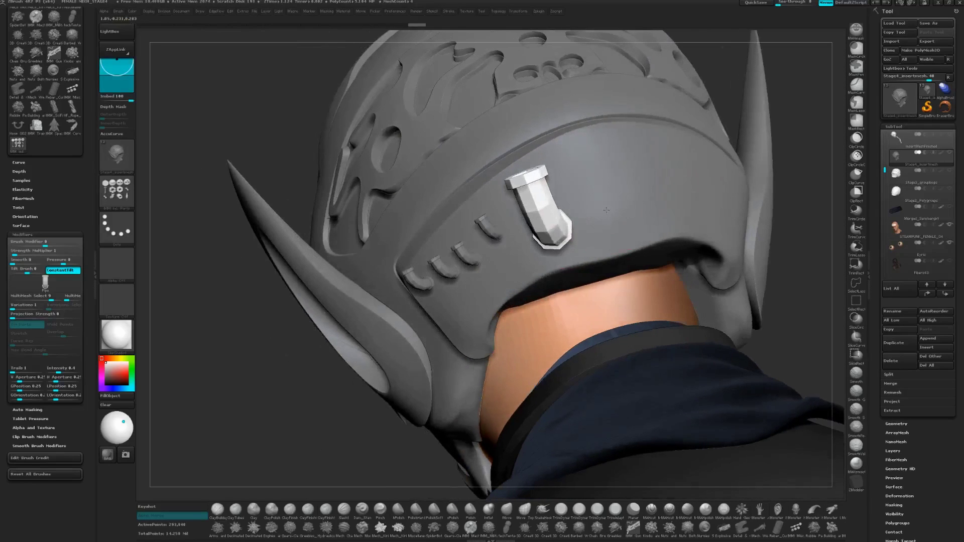
pyautogui.moveTo(608, 217); pyautogui.dragTo(606, 247)
pyautogui.moveTo(613, 202); pyautogui.dragTo(649, 194, button='right')
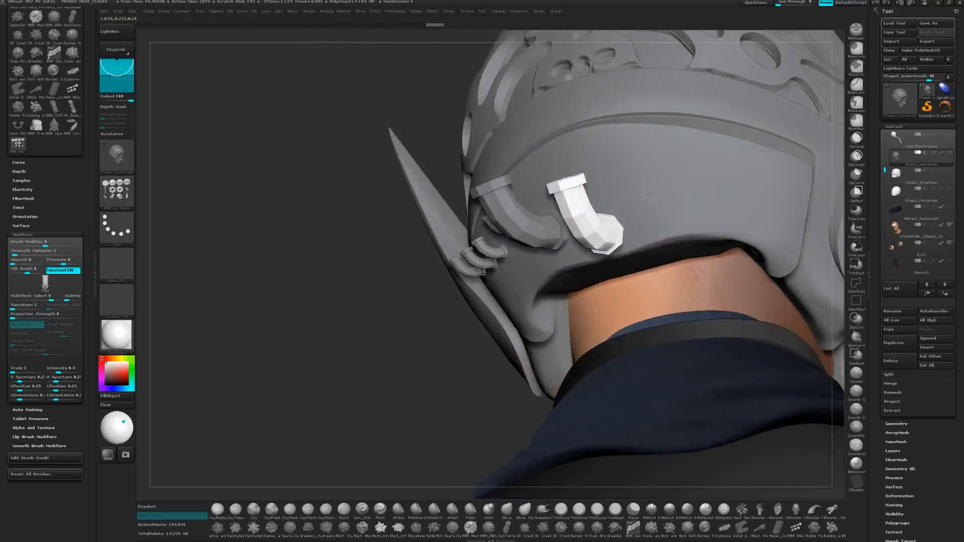
pyautogui.moveTo(654, 204); pyautogui.dragTo(654, 235)
pyautogui.moveTo(658, 210); pyautogui.dragTo(691, 203, button='right')
pyautogui.moveTo(690, 203); pyautogui.dragTo(748, 207, button='right')
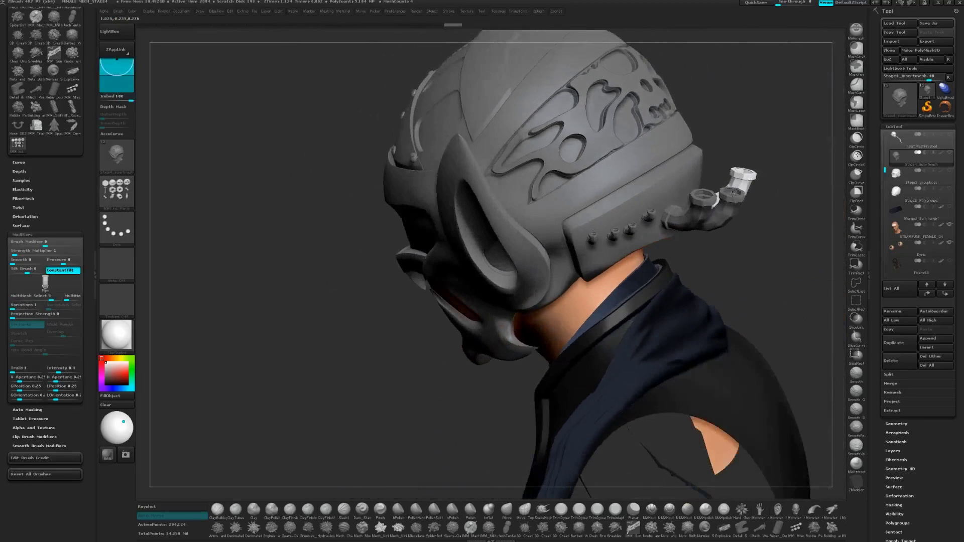
pyautogui.keyDown('ctrl'); pyautogui.moveTo(627, 208); pyautogui.dragTo(623, 189, button='right'); pyautogui.keyUp('ctrl')
pyautogui.moveTo(623, 188); pyautogui.dragTo(557, 231)
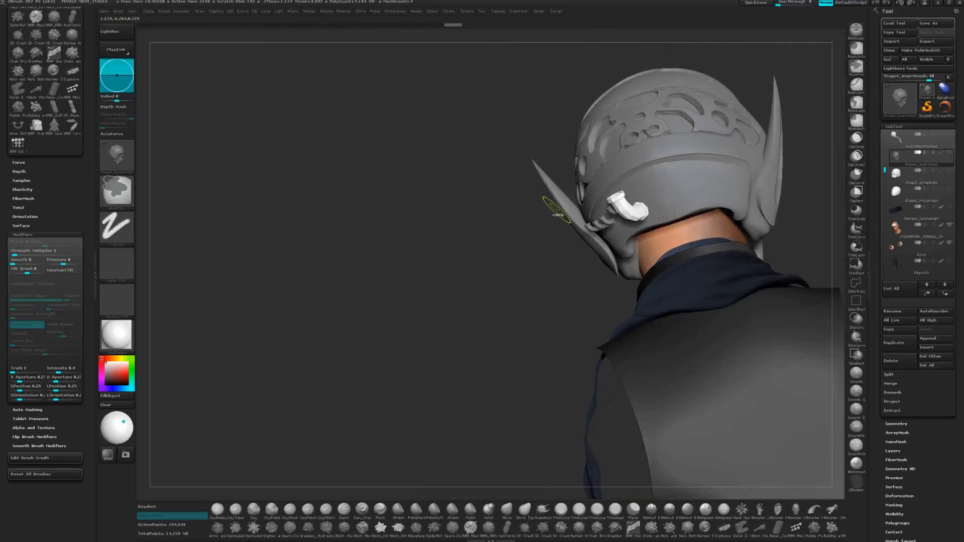
pyautogui.moveTo(549, 264); pyautogui.dragTo(247, 245)
# Step: Switch to the curve-based insert brush and choose its hose mesh with flared ends
pyautogui.click(116, 191)
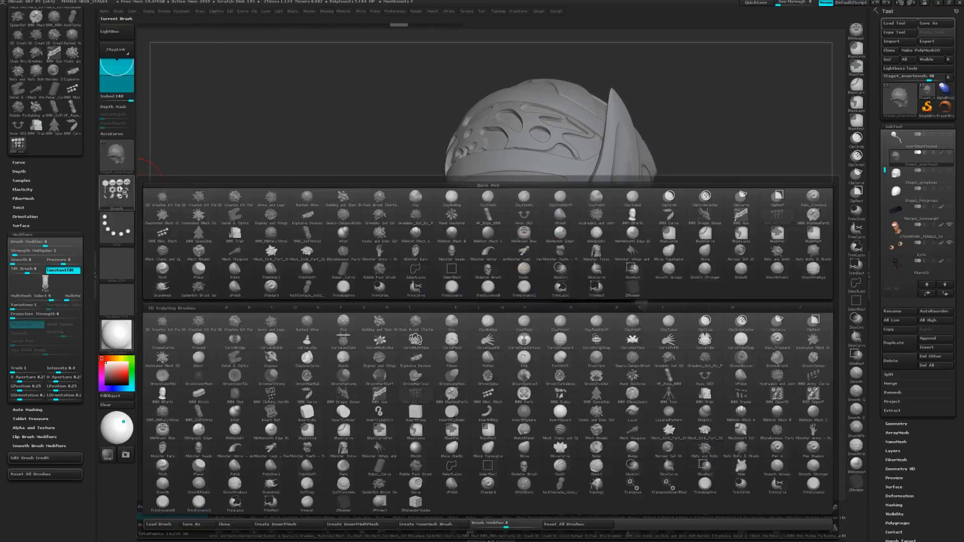
pyautogui.click(307, 396)
pyautogui.moveTo(432, 290); pyautogui.dragTo(425, 290)
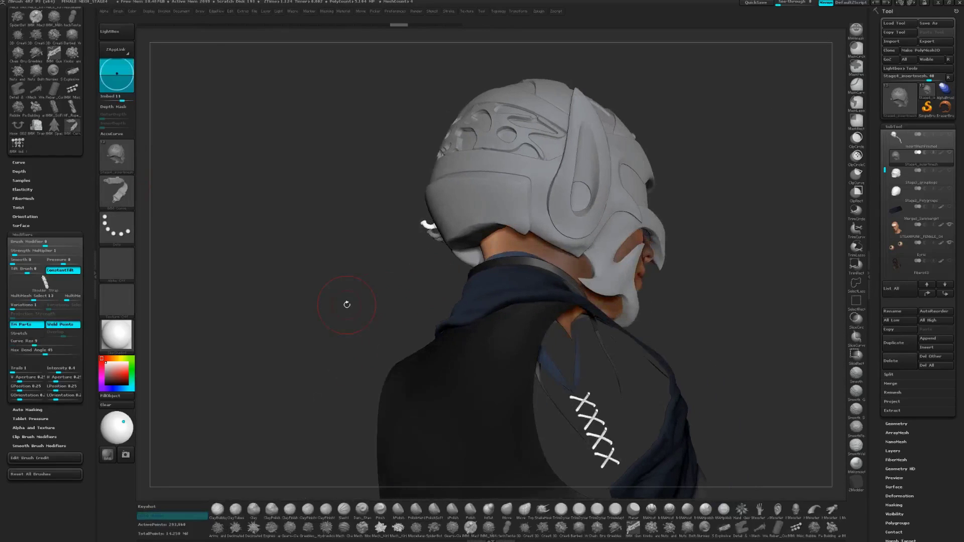
pyautogui.press('m')
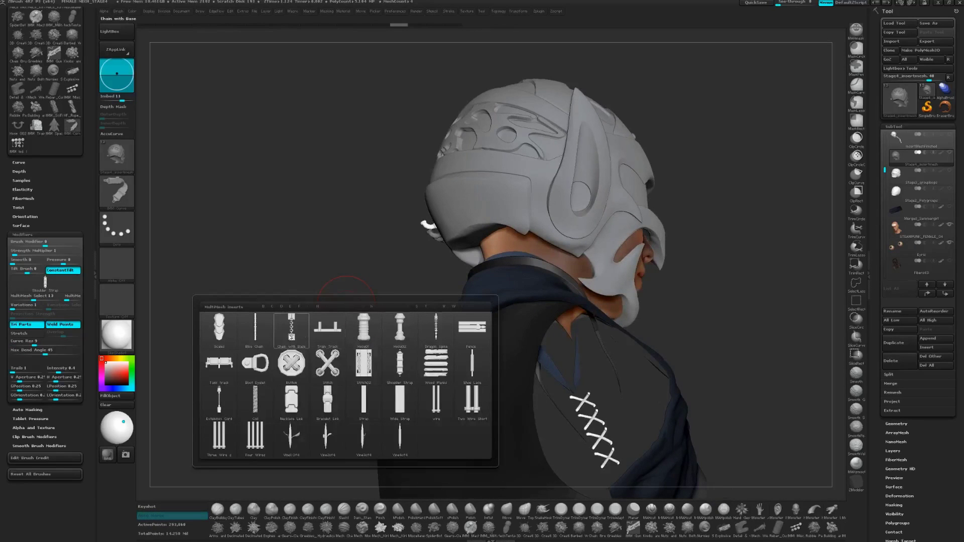
pyautogui.moveTo(306, 378)
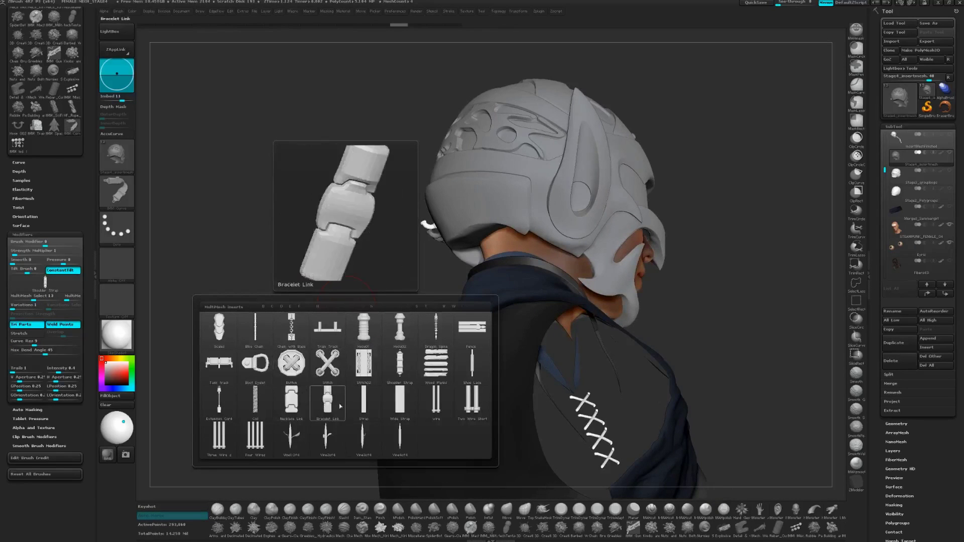
pyautogui.moveTo(245, 434)
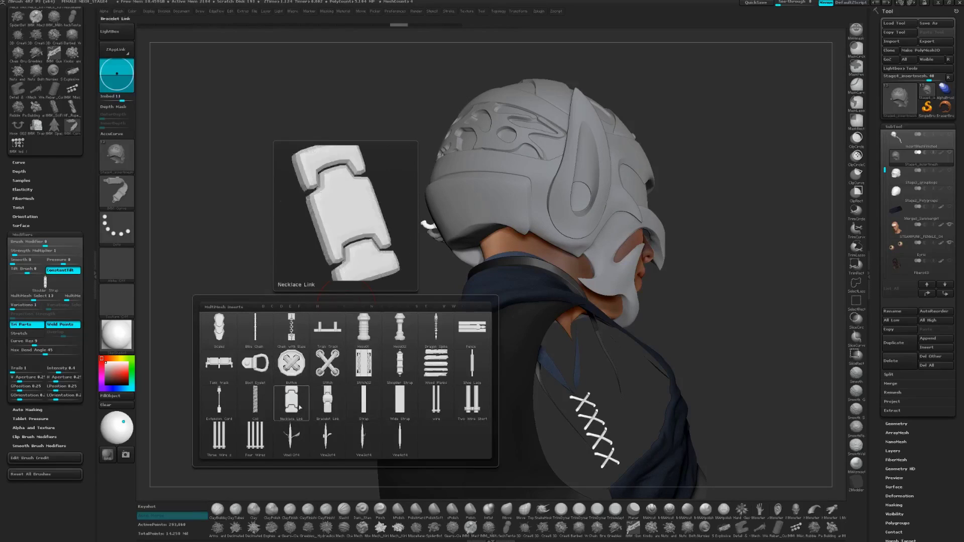
pyautogui.click(400, 331)
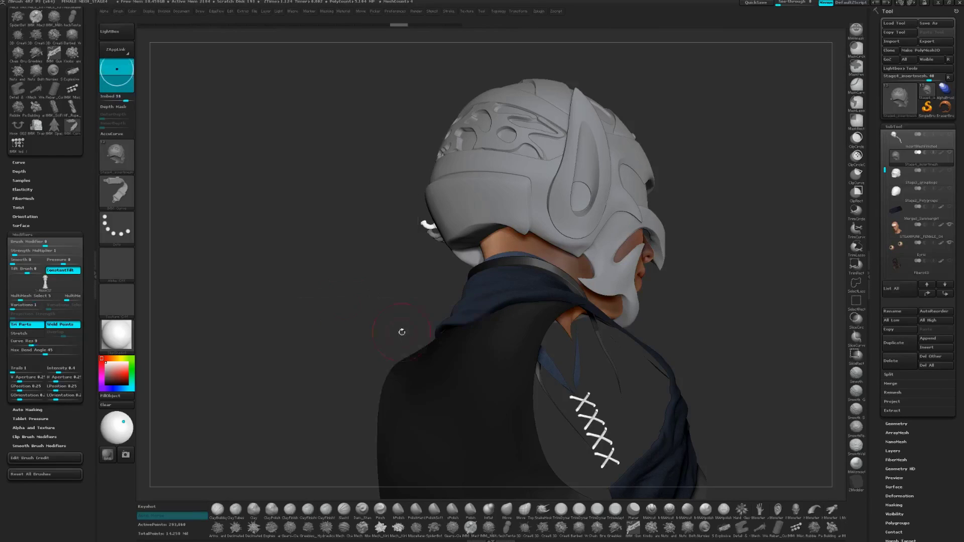
# Step: Draw a hose curve from the helmet's lower rear edge down the back of the vest
pyautogui.moveTo(387, 289); pyautogui.dragTo(404, 271)
pyautogui.press('space')
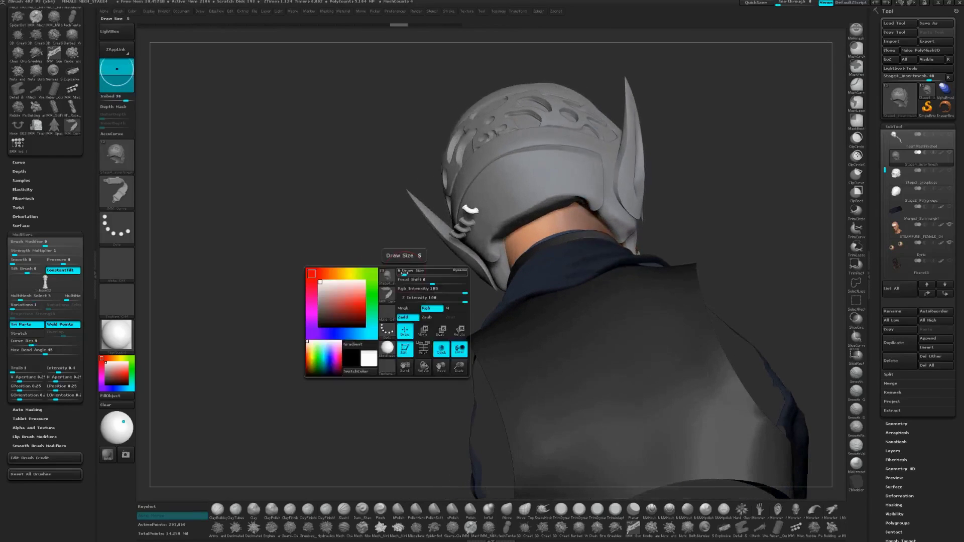
pyautogui.moveTo(510, 264); pyautogui.dragTo(516, 246, button='right')
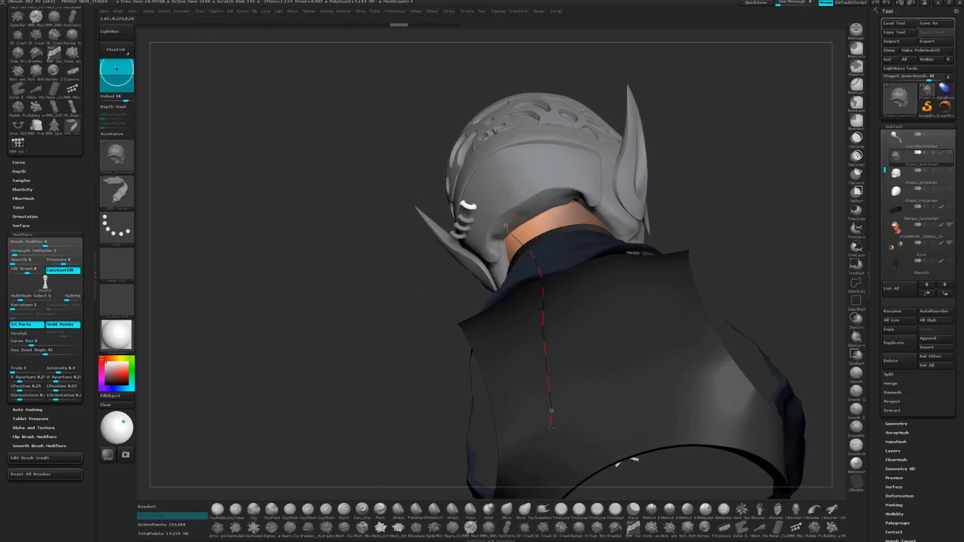
pyautogui.moveTo(551, 428); pyautogui.dragTo(551, 431)
# Step: Reposition the hose's upper end against the helmet's rear edge and adjust how its lower end falls over the vest
pyautogui.moveTo(422, 236); pyautogui.dragTo(509, 223, button='right')
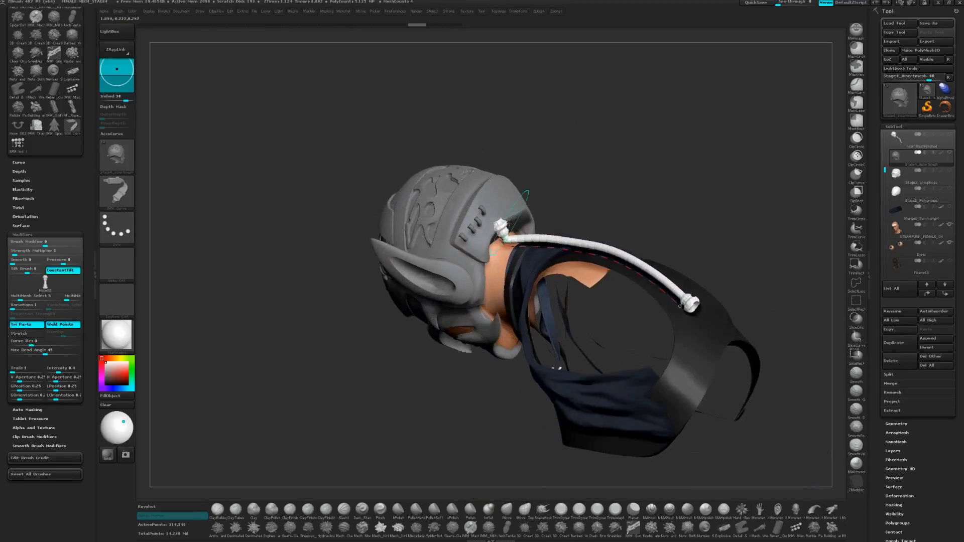
pyautogui.moveTo(507, 226); pyautogui.dragTo(504, 233)
pyautogui.moveTo(504, 232); pyautogui.dragTo(505, 226, button='right')
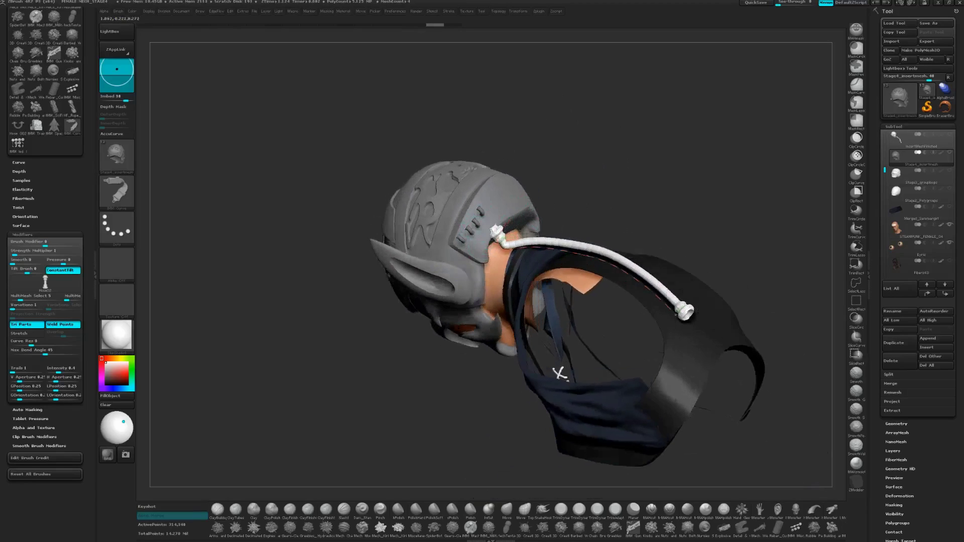
pyautogui.moveTo(558, 372); pyautogui.dragTo(511, 230)
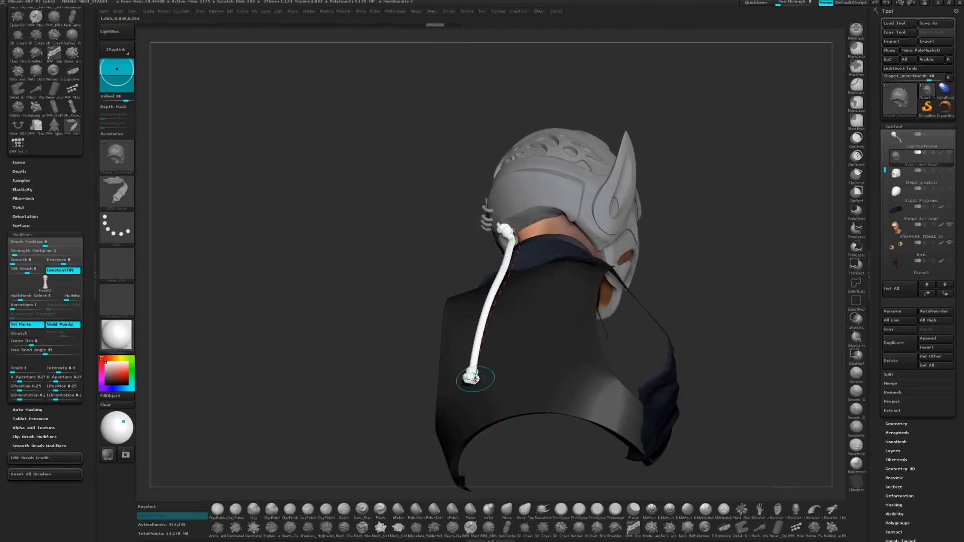
pyautogui.moveTo(476, 382); pyautogui.dragTo(472, 383)
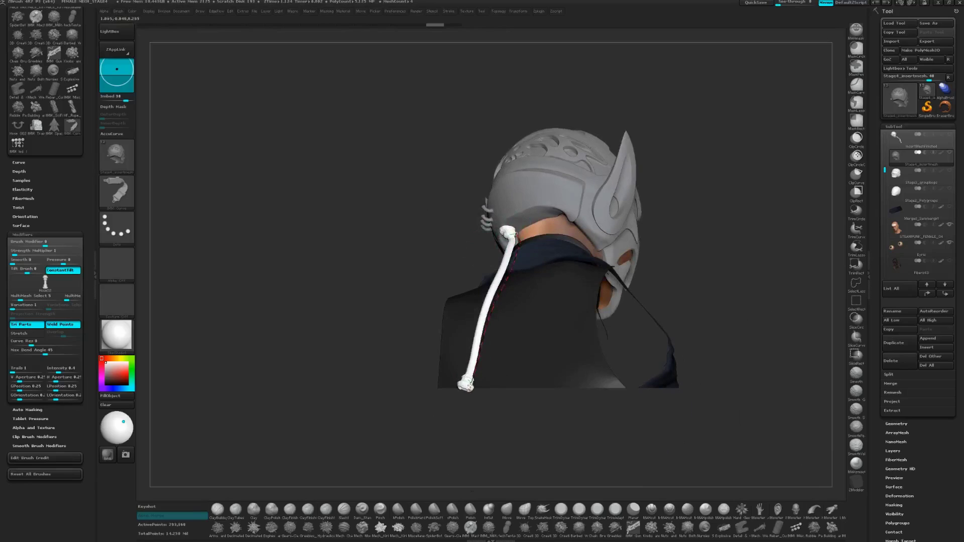
pyautogui.moveTo(524, 230); pyautogui.dragTo(583, 407)
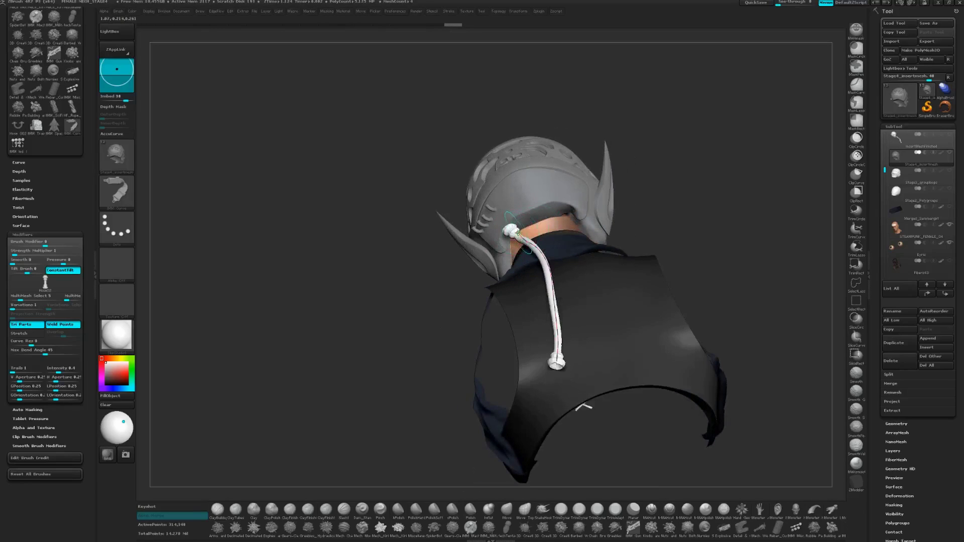
pyautogui.click(522, 230)
pyautogui.moveTo(457, 292); pyautogui.dragTo(497, 346)
pyautogui.moveTo(576, 307); pyautogui.dragTo(501, 267)
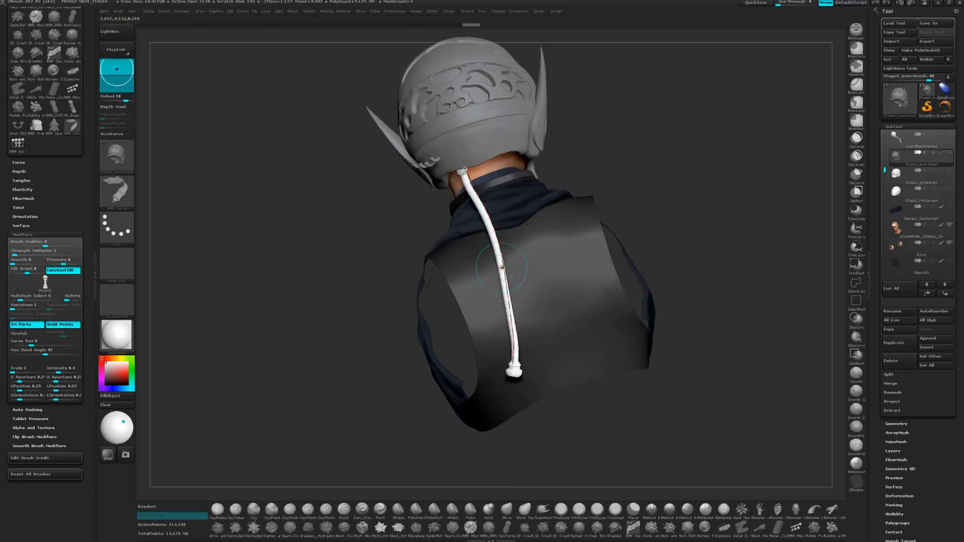
# Step: Test a much thicker hose with a larger Draw Size, then reduce the size to keep it slim
pyautogui.press('space')
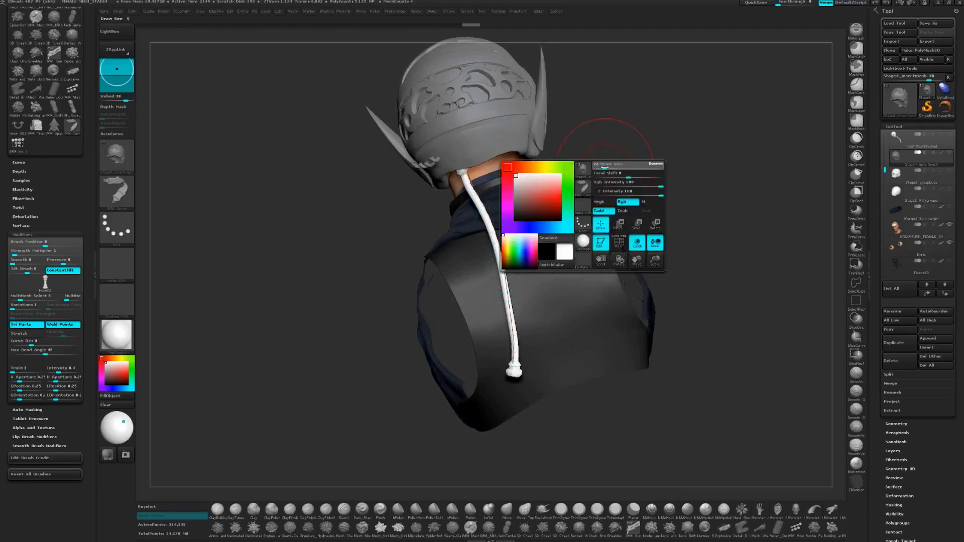
pyautogui.click(502, 292)
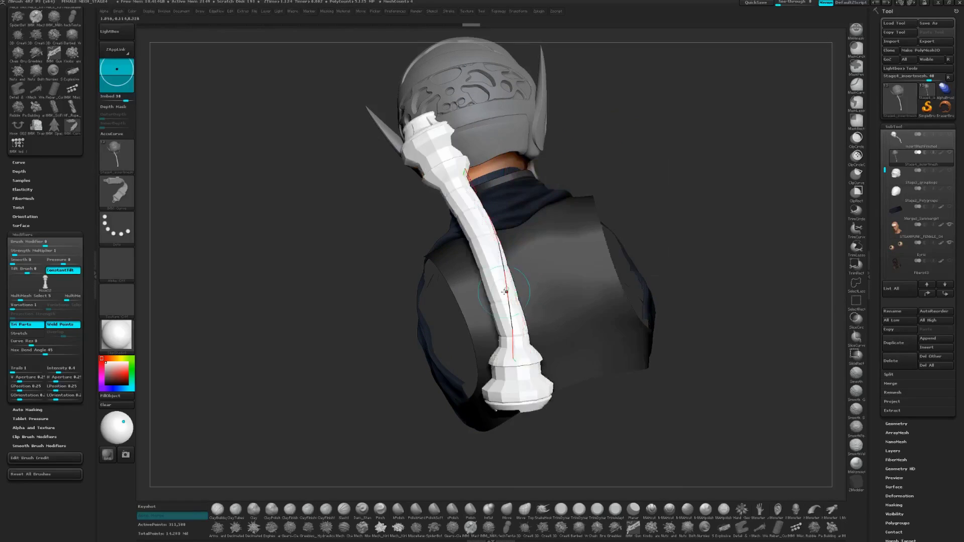
pyautogui.press('space')
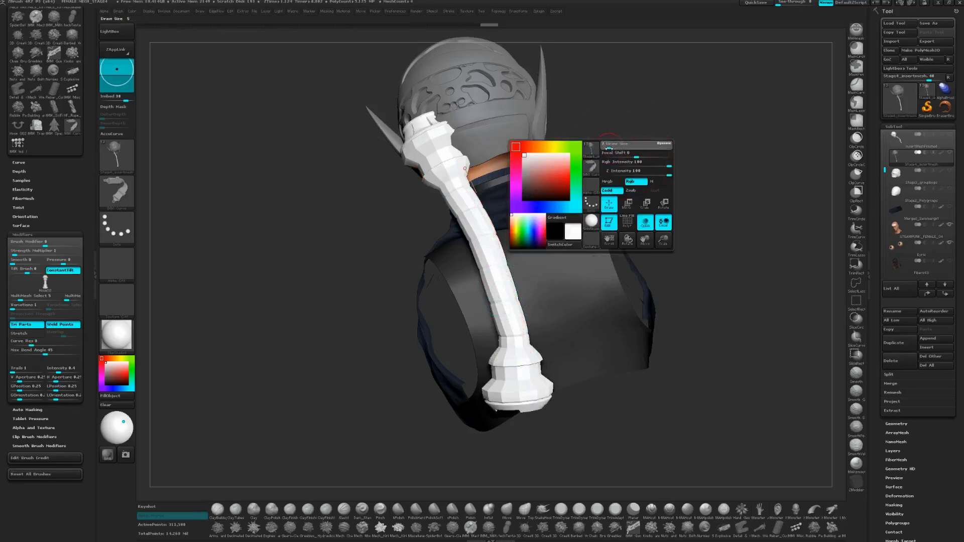
pyautogui.click(500, 259)
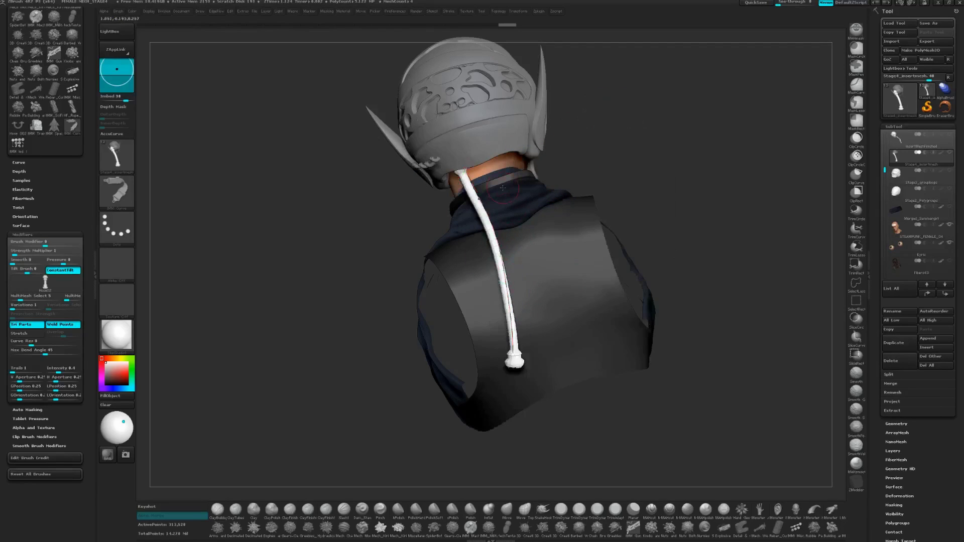
# Step: Extend the hose's lower end to the vest's bottom corner and readjust the brush's Draw Size
pyautogui.moveTo(500, 260); pyautogui.dragTo(510, 204, button='right')
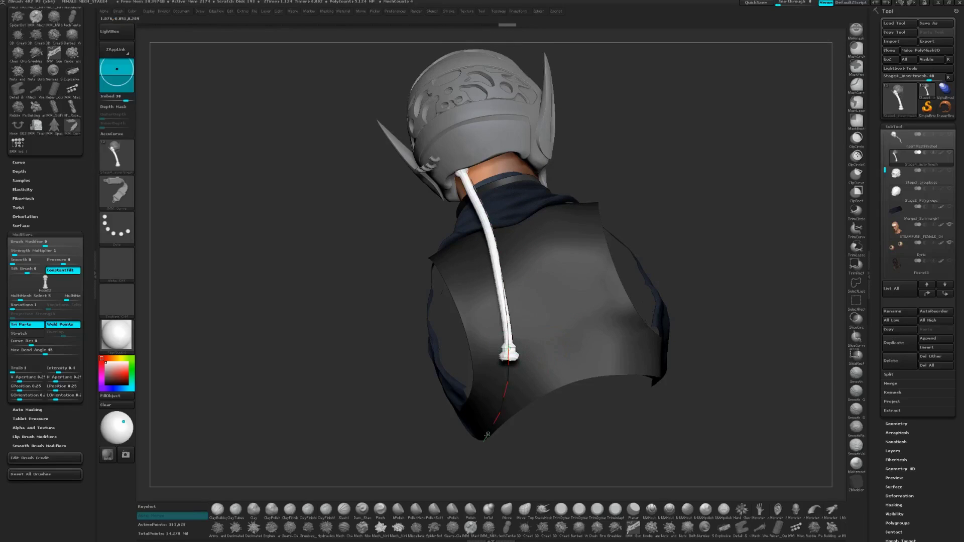
pyautogui.moveTo(487, 434); pyautogui.dragTo(486, 435)
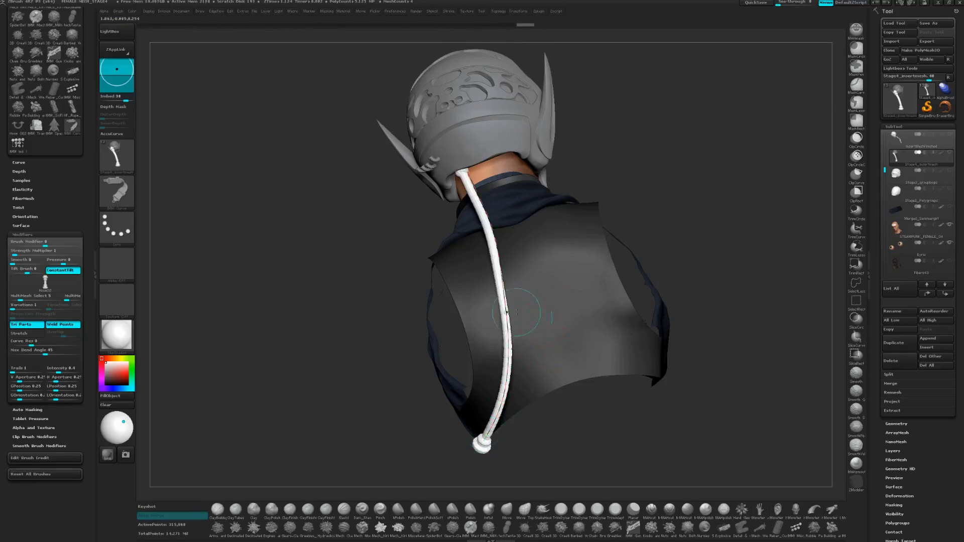
pyautogui.press('space')
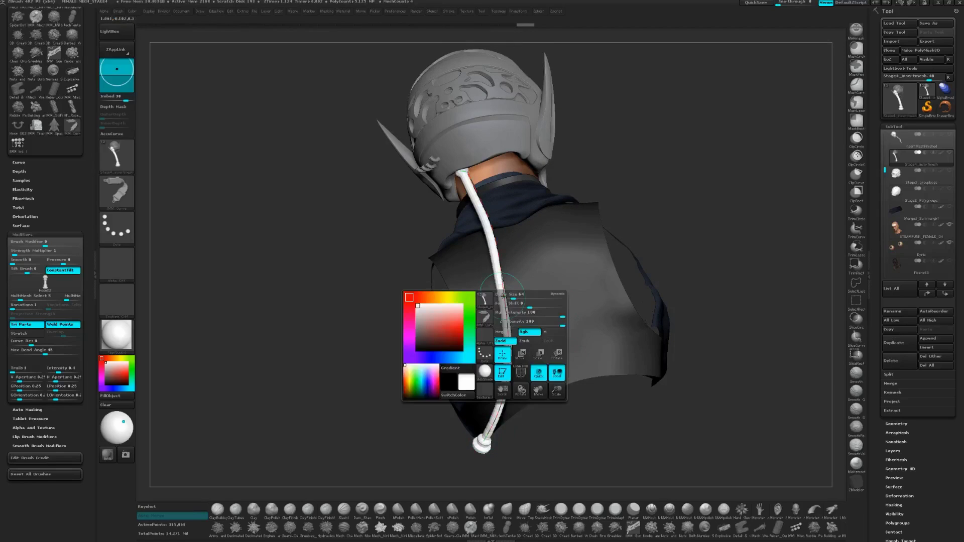
pyautogui.moveTo(512, 299); pyautogui.dragTo(498, 300)
pyautogui.rightClick(501, 290)
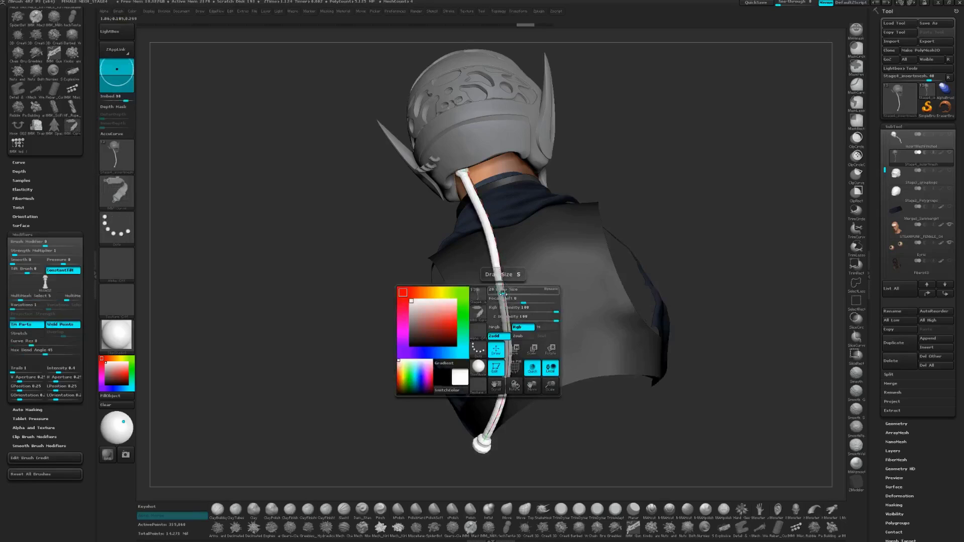
pyautogui.moveTo(502, 289)
pyautogui.mouseDown()
pyautogui.moveTo(486, 291)
pyautogui.moveTo(515, 291)
pyautogui.moveTo(502, 291)
pyautogui.mouseUp()
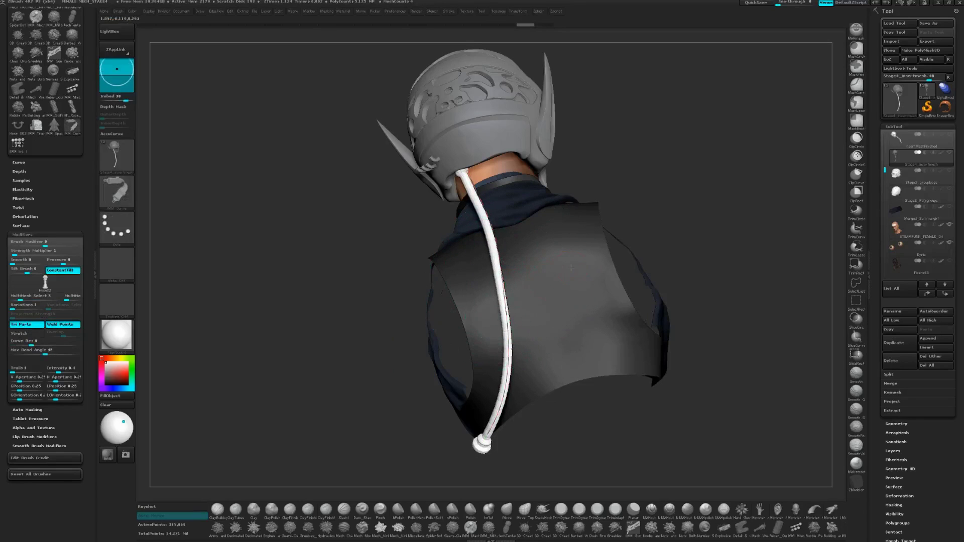
pyautogui.press('space')
pyautogui.moveTo(570, 267); pyautogui.dragTo(552, 266)
# Step: Draw a second hose beside the first, from the helmet's rear edge curving across the vest's back
pyautogui.moveTo(552, 266); pyautogui.dragTo(519, 205, button='right')
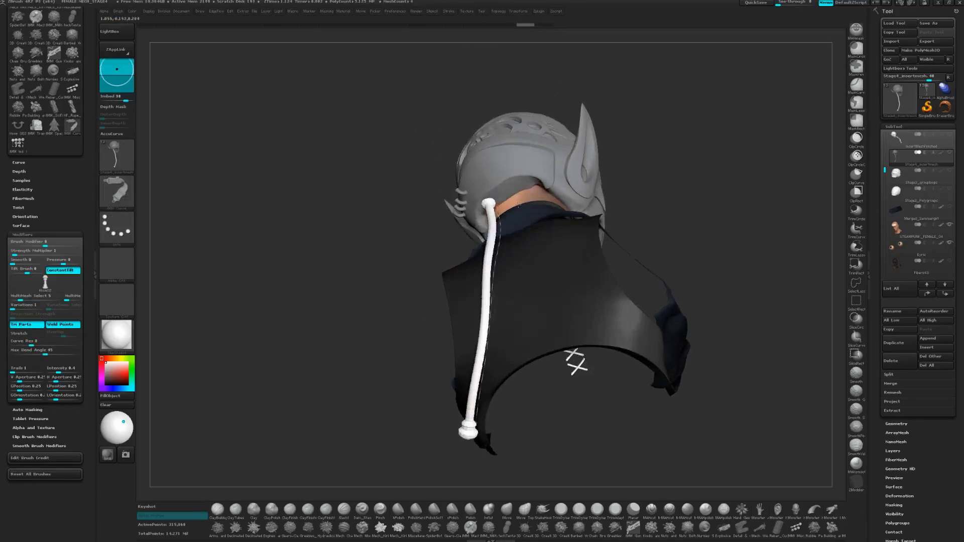
pyautogui.moveTo(518, 205); pyautogui.dragTo(519, 205)
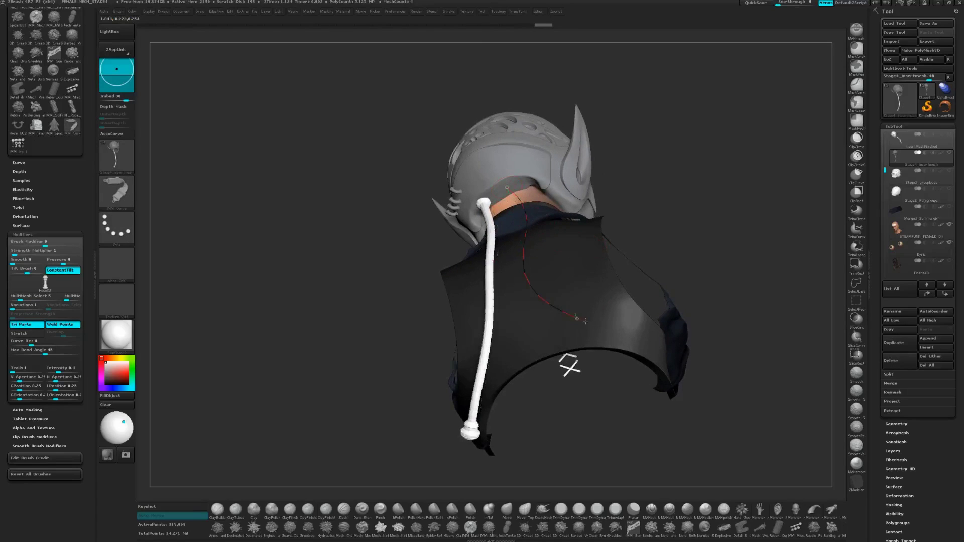
pyautogui.moveTo(584, 321); pyautogui.dragTo(600, 330)
# Step: Tuck the second hose's upper end under the helmet's rear edge and undo the last change to its lower end
pyautogui.moveTo(561, 231); pyautogui.dragTo(512, 236, button='right')
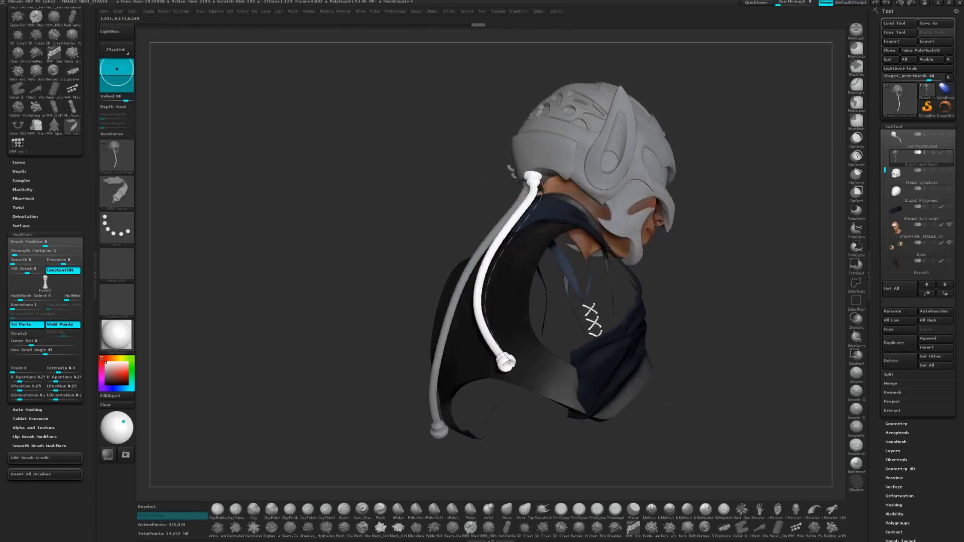
pyautogui.moveTo(540, 182); pyautogui.dragTo(548, 178)
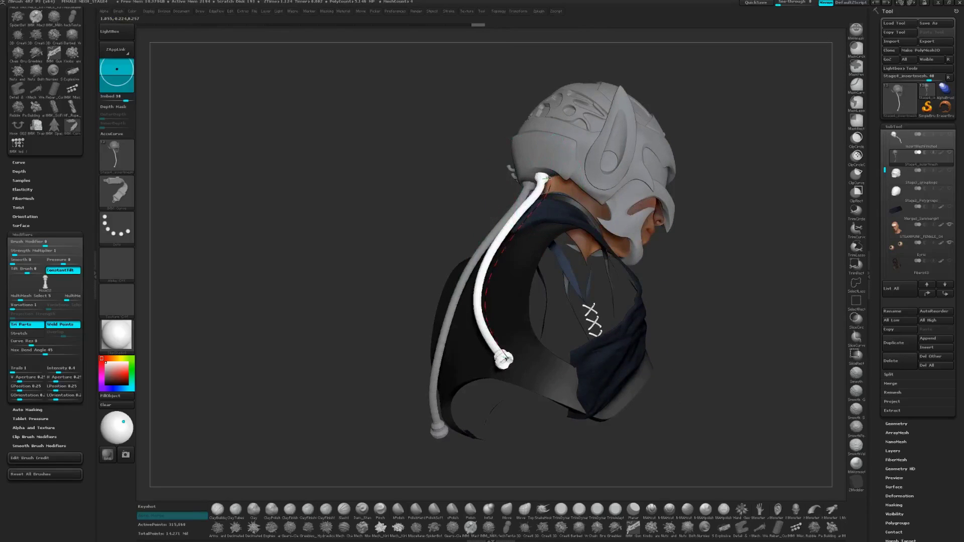
pyautogui.moveTo(518, 269)
pyautogui.mouseDown(button='right')
pyautogui.moveTo(563, 266)
pyautogui.moveTo(531, 267)
pyautogui.moveTo(543, 279)
pyautogui.moveTo(583, 261)
pyautogui.moveTo(530, 230)
pyautogui.moveTo(532, 259)
pyautogui.mouseUp(button='right')
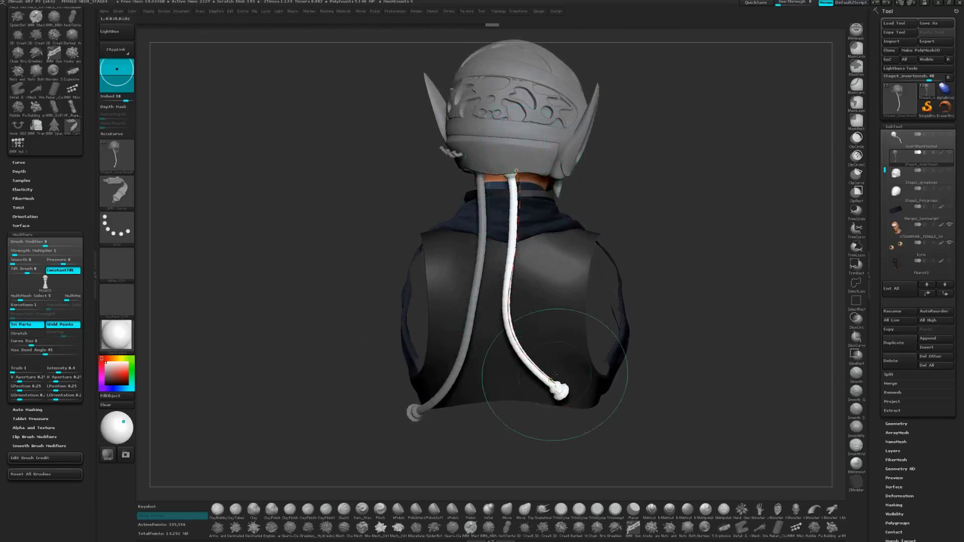
pyautogui.moveTo(555, 386); pyautogui.dragTo(562, 388)
pyautogui.hotkey('ctrl', 'z')
pyautogui.moveTo(553, 288); pyautogui.dragTo(556, 261, button='right')
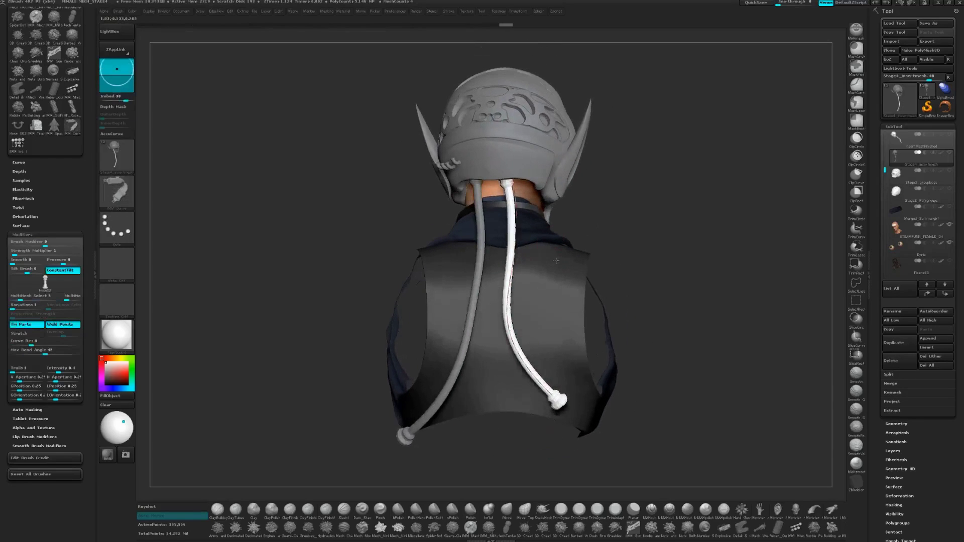
# Step: Turn on Lock End in the stroke's curve settings for adjusting the second hose
pyautogui.click(450, 12)
pyautogui.click(463, 116)
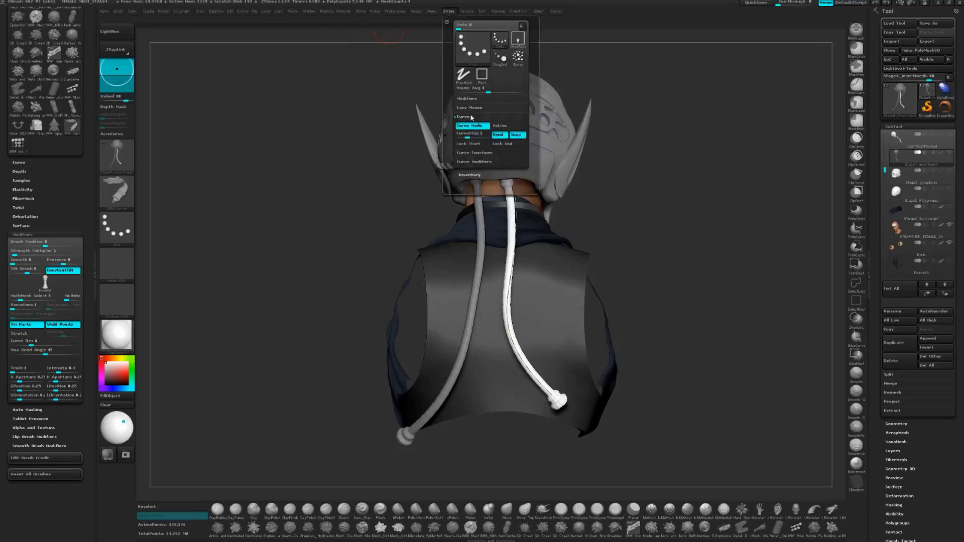
pyautogui.click(498, 145)
pyautogui.moveTo(563, 317)
pyautogui.keyDown('alt'); pyautogui.mouseDown()
pyautogui.moveTo(513, 208)
pyautogui.moveTo(523, 248)
pyautogui.mouseUp(); pyautogui.keyUp('alt')
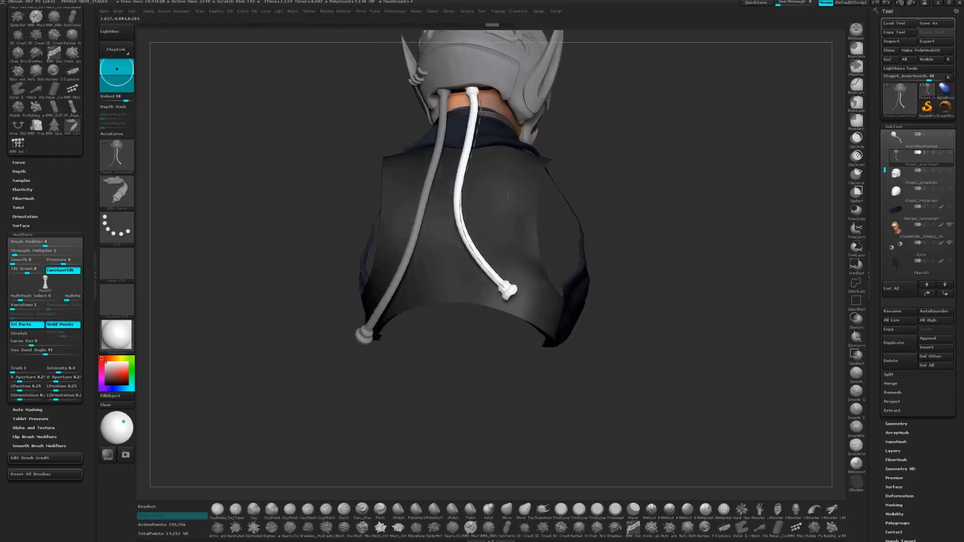
# Step: Try pulling the second hose's lower end and then its upper end to new positions, undoing each move
pyautogui.moveTo(509, 290)
pyautogui.mouseDown()
pyautogui.moveTo(525, 282)
pyautogui.moveTo(476, 295)
pyautogui.moveTo(384, 273)
pyautogui.moveTo(267, 277)
pyautogui.moveTo(400, 296)
pyautogui.moveTo(553, 264)
pyautogui.moveTo(545, 278)
pyautogui.mouseUp()
pyautogui.hotkey('ctrl', 'z')
pyautogui.moveTo(474, 102)
pyautogui.mouseDown()
pyautogui.moveTo(517, 138)
pyautogui.moveTo(574, 153)
pyautogui.moveTo(426, 109)
pyautogui.moveTo(344, 146)
pyautogui.moveTo(495, 291)
pyautogui.moveTo(520, 388)
pyautogui.moveTo(653, 260)
pyautogui.mouseUp()
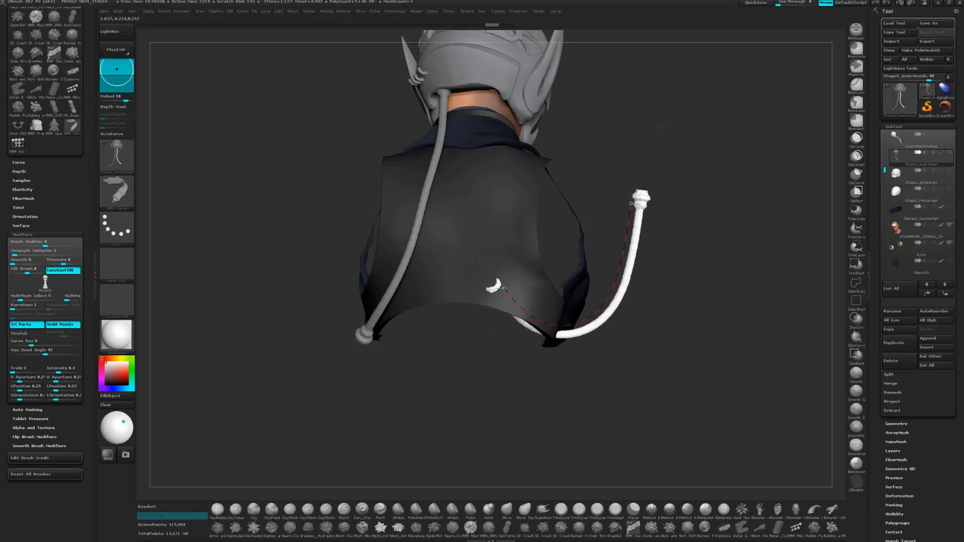
pyautogui.hotkey('ctrl', 'z')
# Step: Bend the middle of the second hose into an S-curve across the vest's back and adjust it from another angle
pyautogui.moveTo(460, 201); pyautogui.dragTo(530, 199)
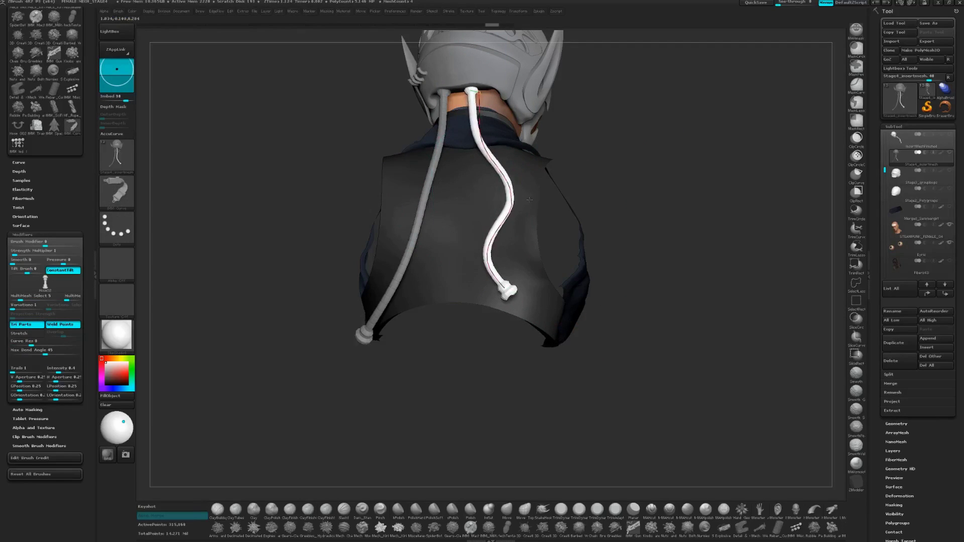
pyautogui.moveTo(467, 196)
pyautogui.mouseDown(button='right')
pyautogui.moveTo(501, 195)
pyautogui.moveTo(436, 202)
pyautogui.moveTo(402, 229)
pyautogui.moveTo(399, 202)
pyautogui.mouseUp(button='right')
pyautogui.moveTo(501, 198)
pyautogui.mouseDown(button='right')
pyautogui.moveTo(476, 192)
pyautogui.moveTo(472, 177)
pyautogui.mouseUp(button='right')
pyautogui.moveTo(473, 177); pyautogui.dragTo(502, 180)
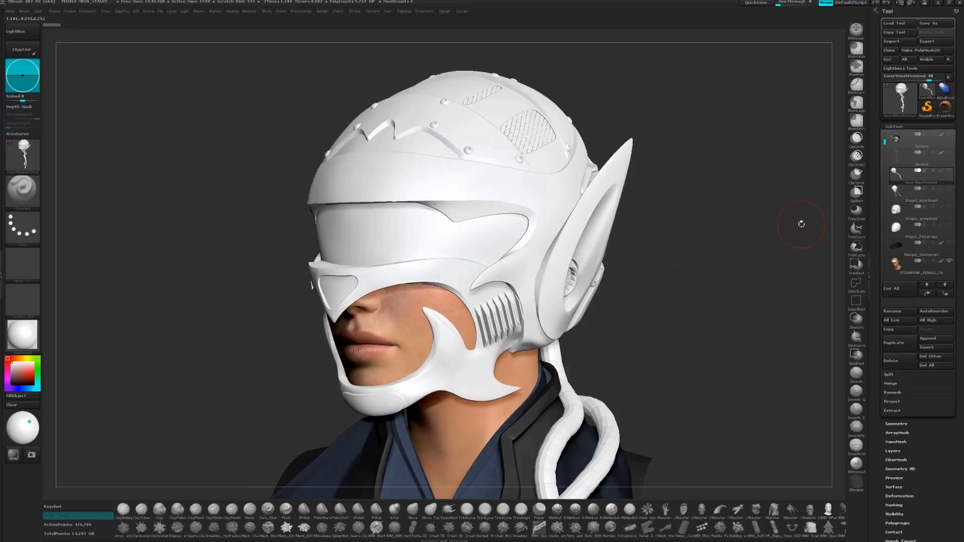
# Step: Switch to the textured helmet subtool and apply a reflective metallic material for its white, unpainted parts
pyautogui.click(929, 143)
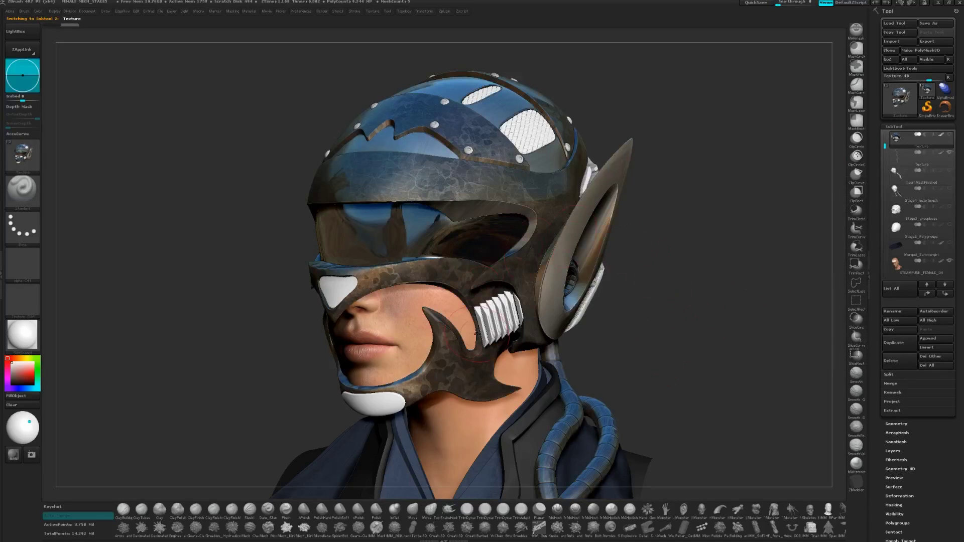
pyautogui.moveTo(514, 291); pyautogui.dragTo(500, 281, button='right')
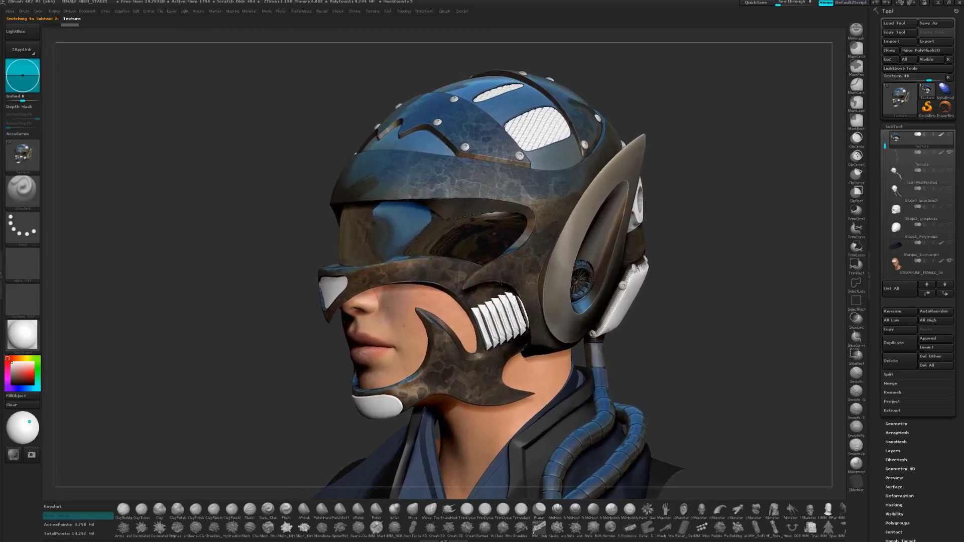
pyautogui.click(22, 335)
pyautogui.click(299, 372)
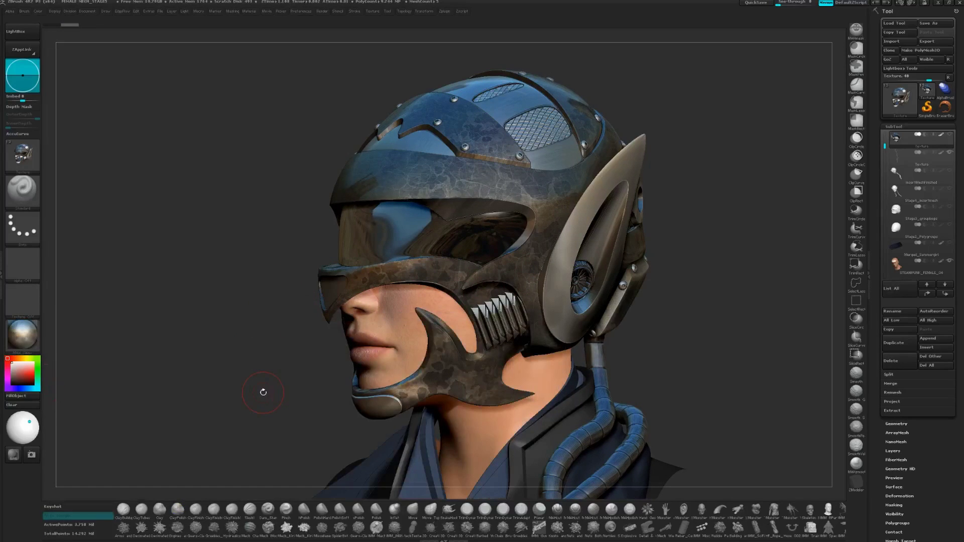
pyautogui.moveTo(258, 347); pyautogui.dragTo(259, 348)
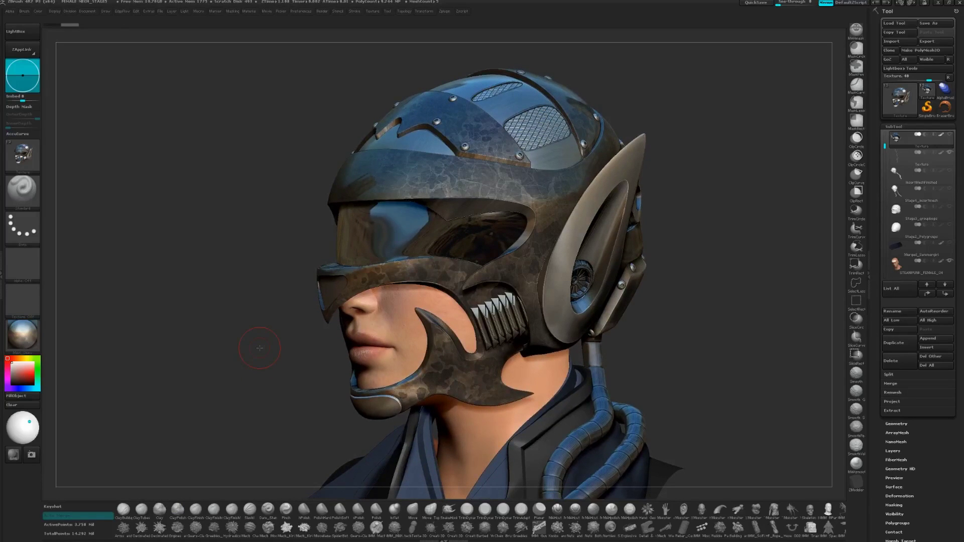
pyautogui.click(67, 507)
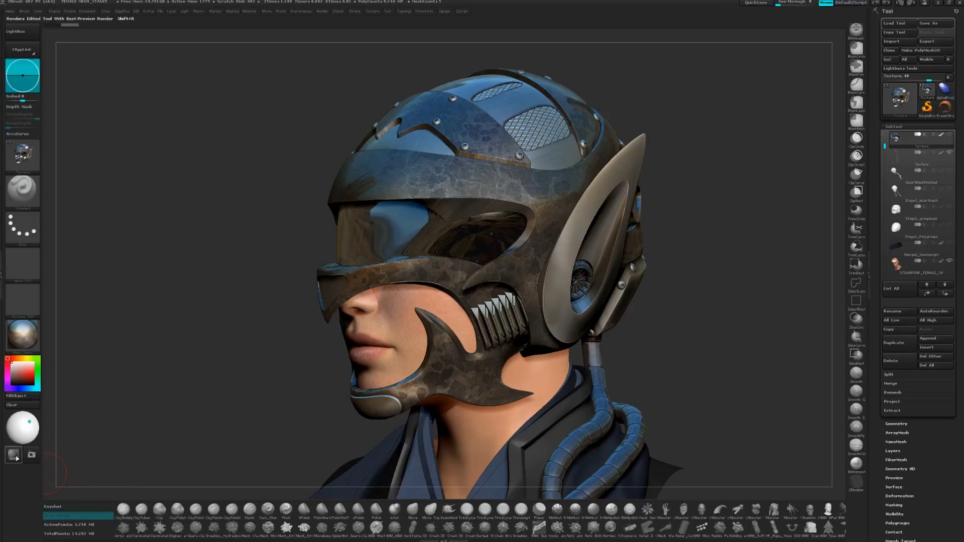